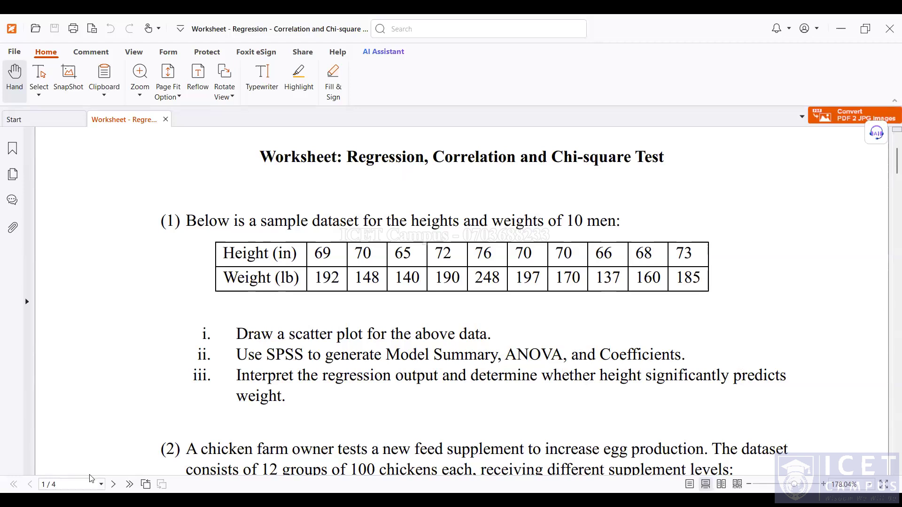
Switch to SPSS Statistics and compare the height and weight data in T_Q01.sav with worksheet question 1
{"action": "key", "text": "alt+Tab"}
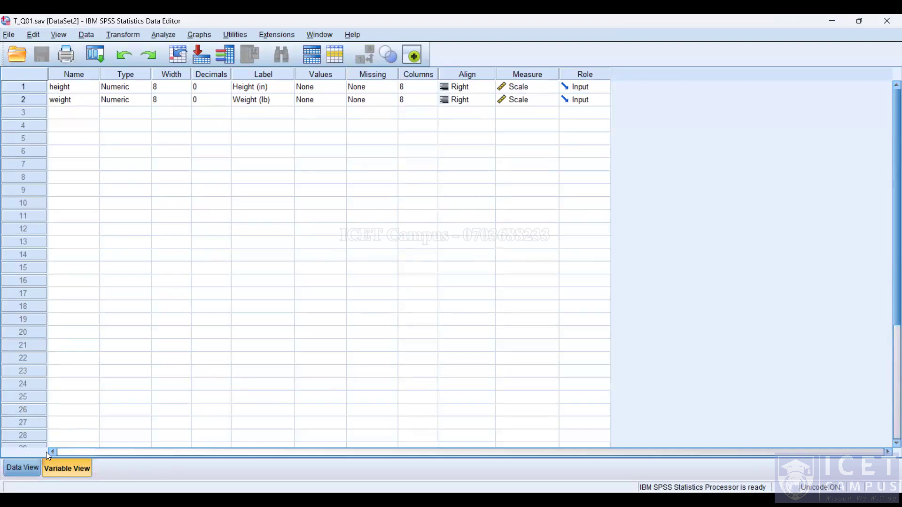
{"action": "left_click", "coordinate": [23, 468]}
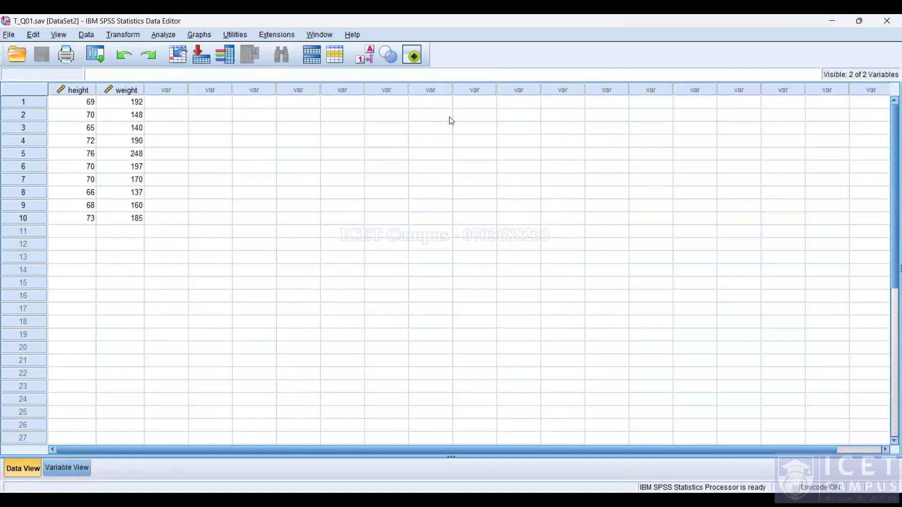
{"action": "key", "text": "alt+Tab"}
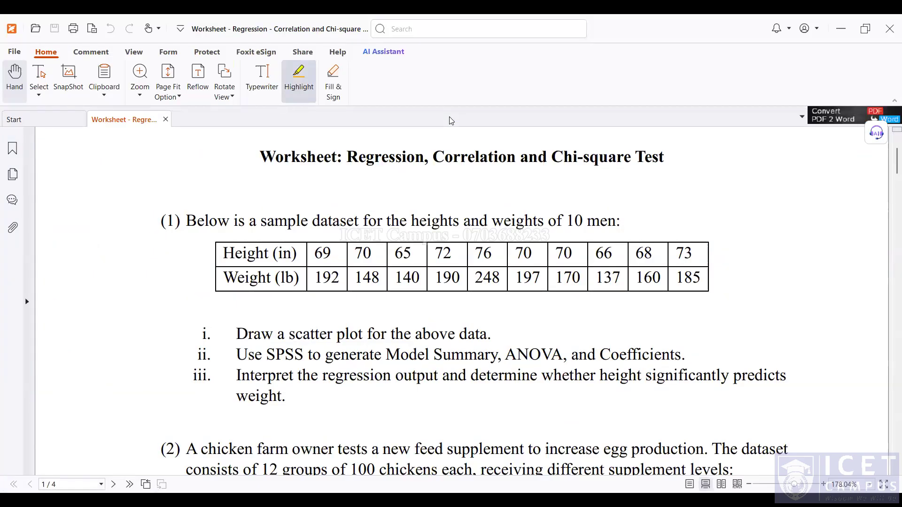
{"action": "key", "text": "alt+Tab"}
Create a simple scatter plot with Weight (lb) on the Y axis and Height (in) on the X axis
{"action": "key", "text": "alt+g"}
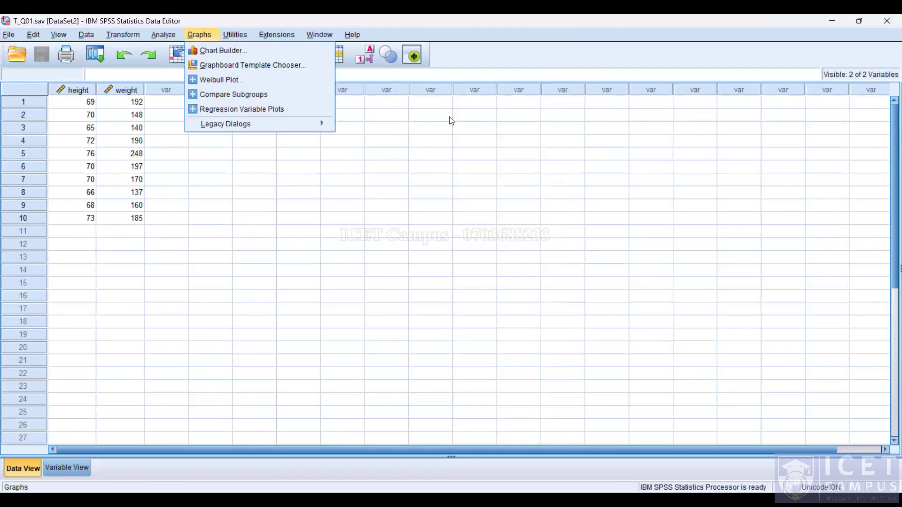
{"action": "mouse_move", "coordinate": [233, 121]}
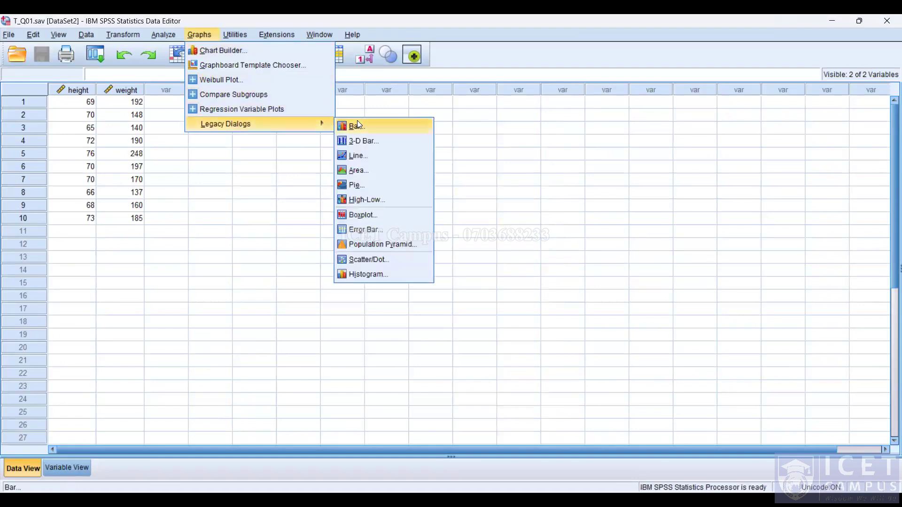
{"action": "left_click", "coordinate": [358, 261]}
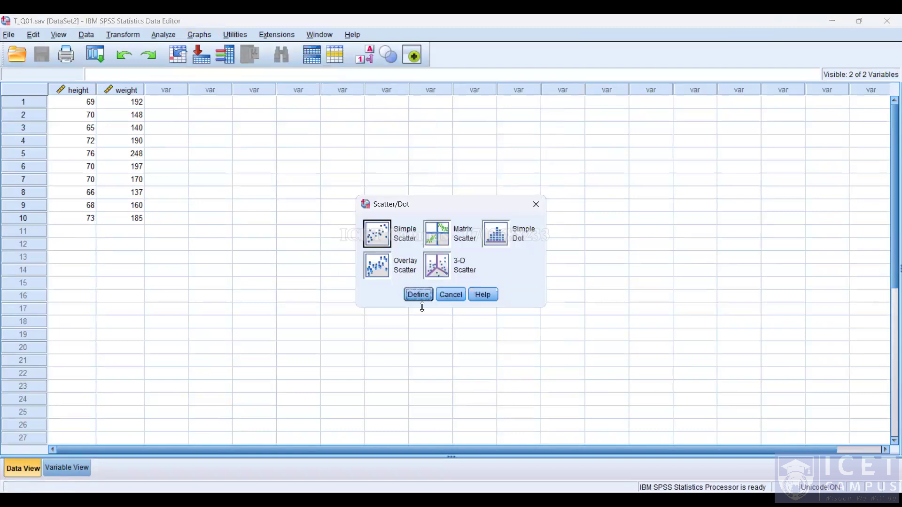
{"action": "left_click", "coordinate": [419, 294]}
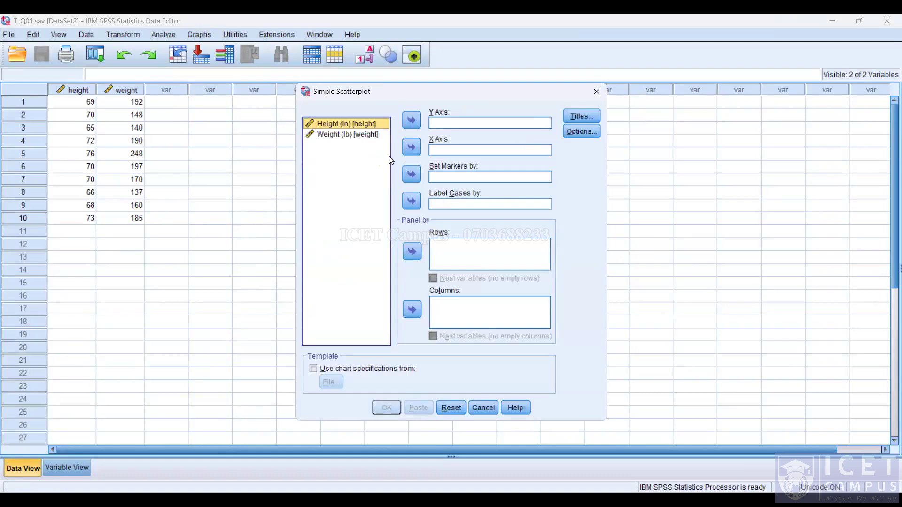
{"action": "left_click", "coordinate": [411, 148]}
{"action": "left_click", "coordinate": [351, 123]}
{"action": "left_click", "coordinate": [411, 120]}
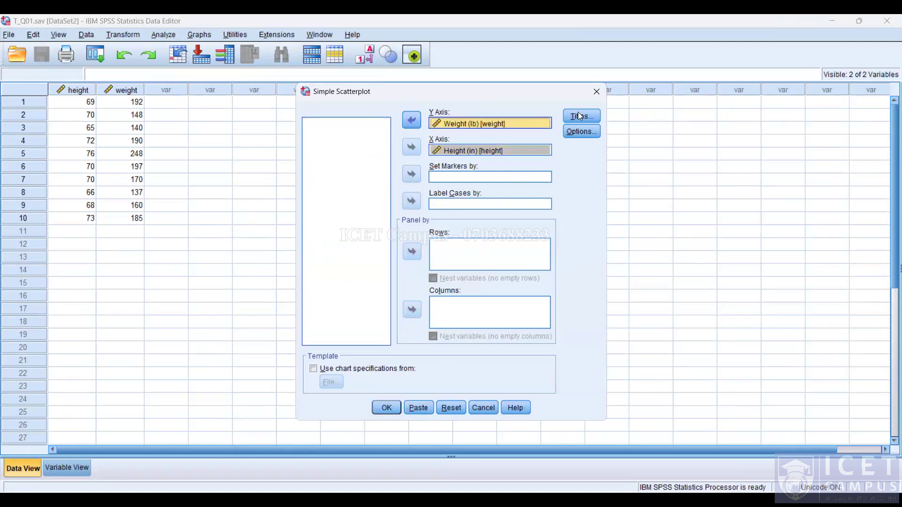
{"action": "left_click", "coordinate": [578, 129]}
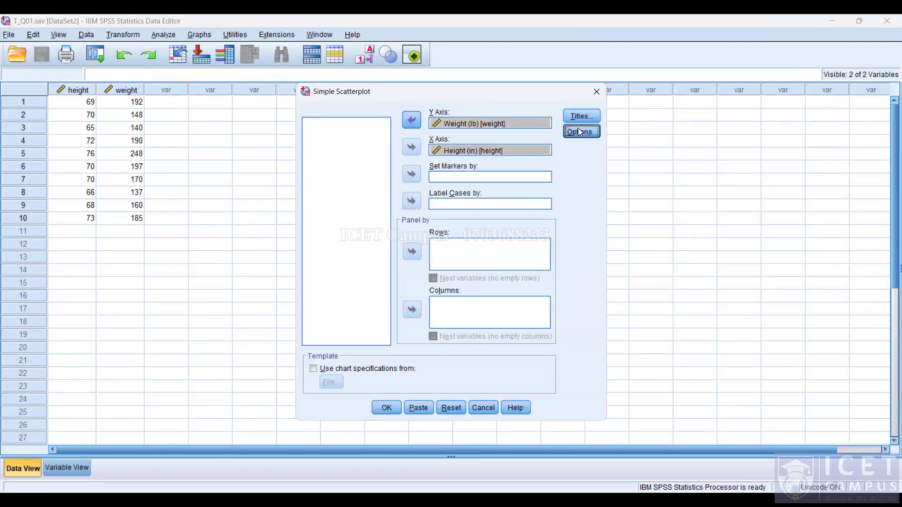
{"action": "left_click", "coordinate": [463, 363]}
{"action": "left_click", "coordinate": [395, 409]}
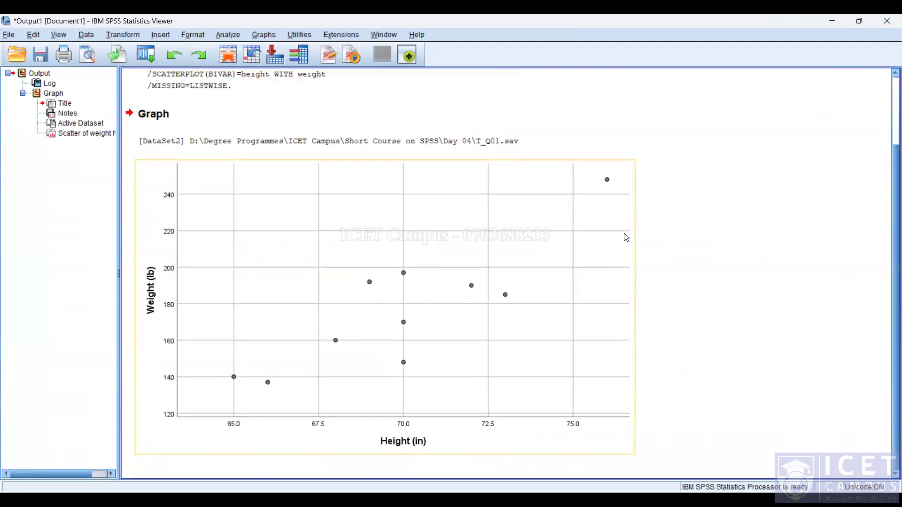
{"action": "left_click", "coordinate": [647, 205]}
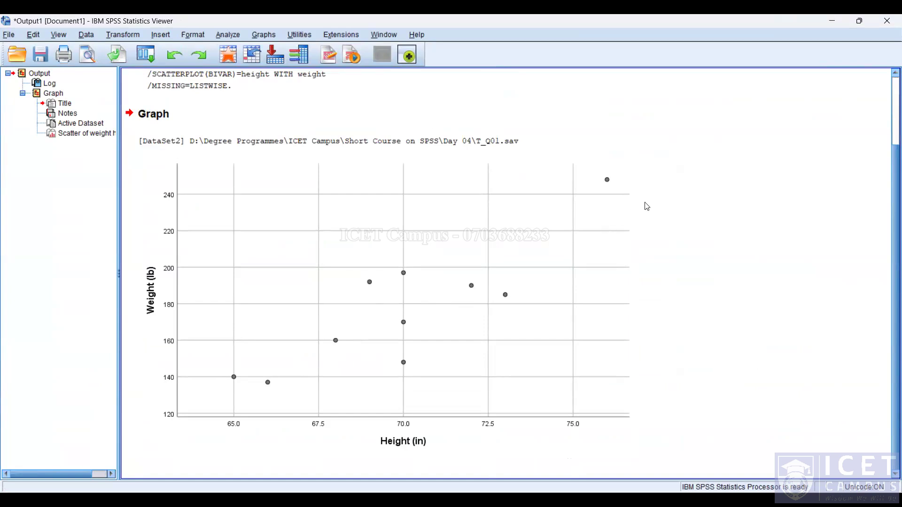
{"action": "left_click", "coordinate": [631, 213]}
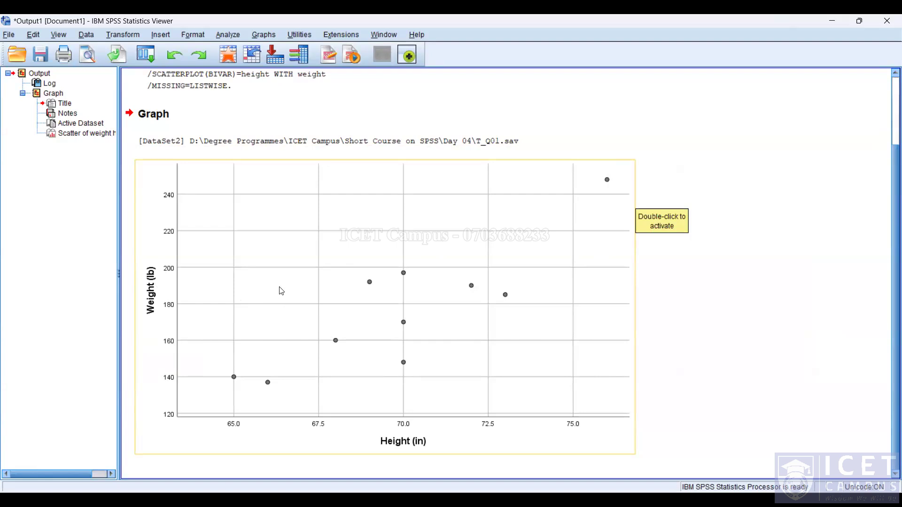
Set up a linear regression with Weight (lb) as the dependent variable and Height (in) as the independent variable
{"action": "key", "text": "alt+Tab"}
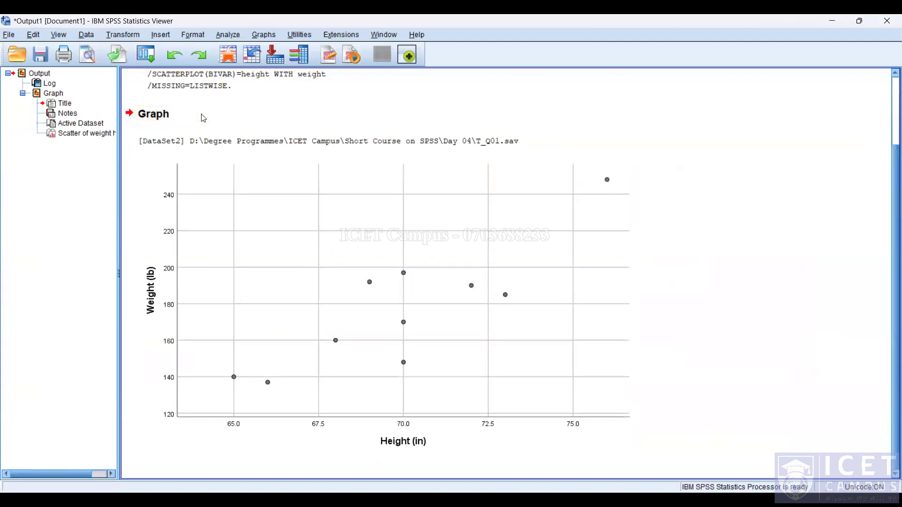
{"action": "key", "text": "alt+a"}
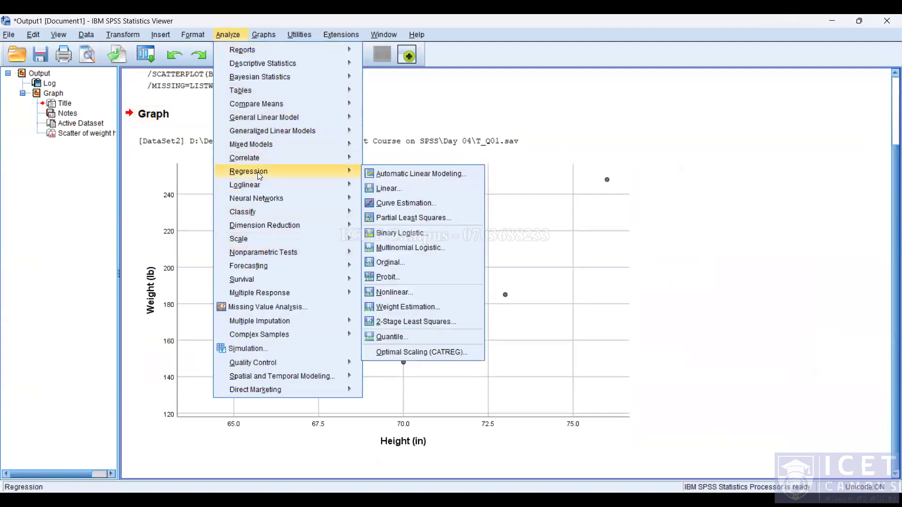
{"action": "mouse_move", "coordinate": [343, 162]}
{"action": "left_click", "coordinate": [388, 187]}
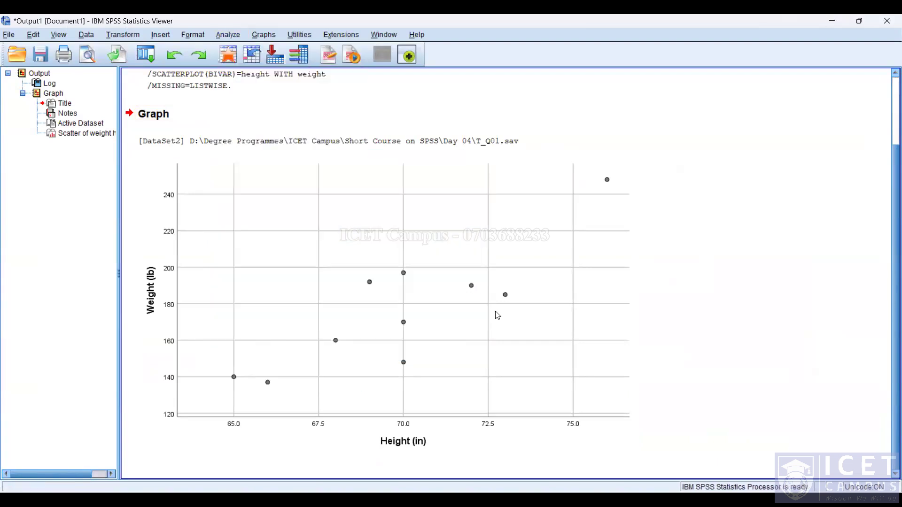
{"action": "left_click_drag", "start_coordinate": [477, 133], "coordinate": [500, 236]}
{"action": "left_click", "coordinate": [411, 279]}
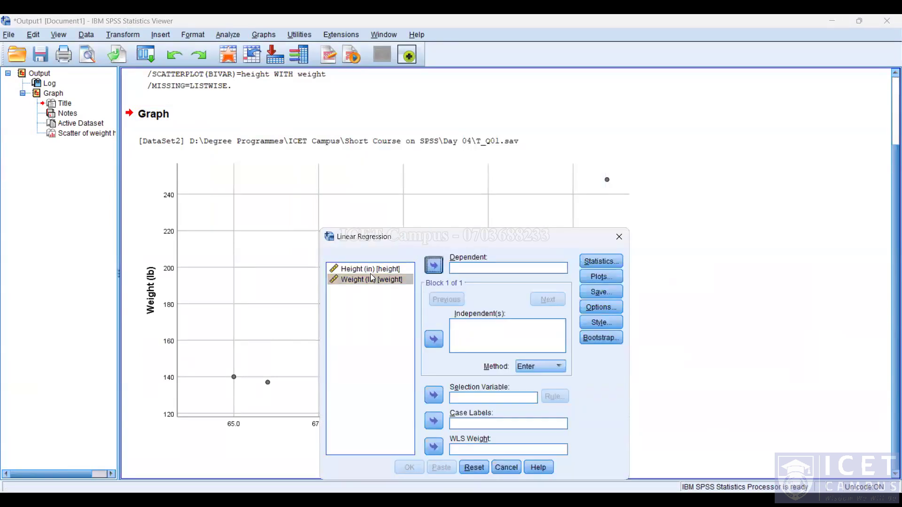
{"action": "left_click", "coordinate": [433, 265]}
{"action": "left_click", "coordinate": [370, 269]}
{"action": "left_click", "coordinate": [433, 339]}
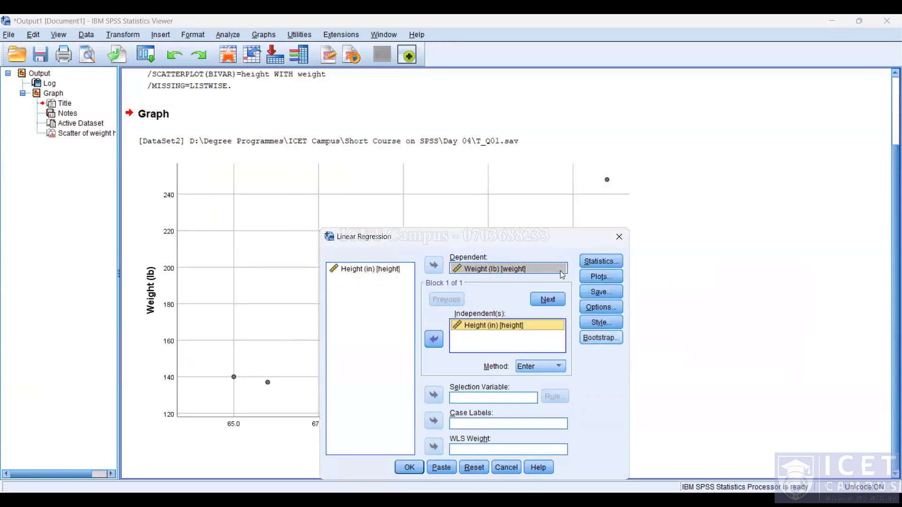
Review the linear regression's Statistics, Plots and Options settings against the outputs requested in the worksheet
{"action": "left_click", "coordinate": [585, 263]}
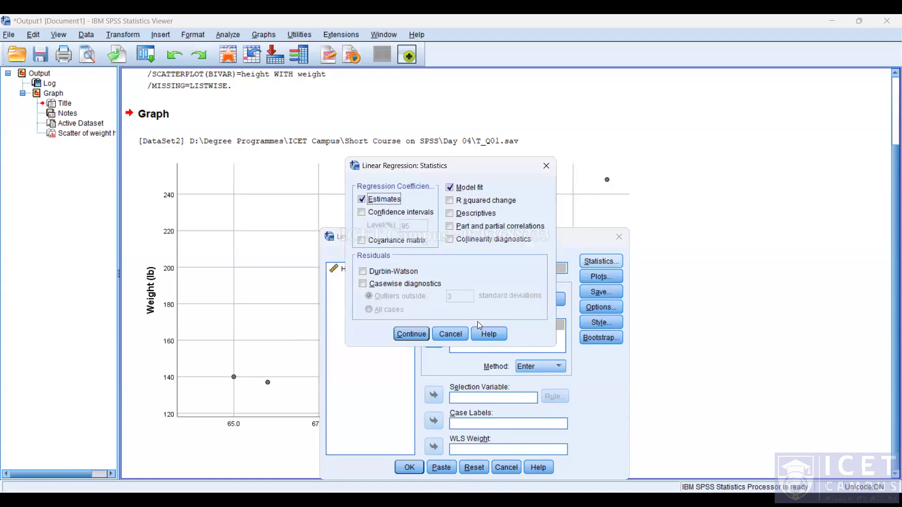
{"action": "key", "text": "alt+Tab"}
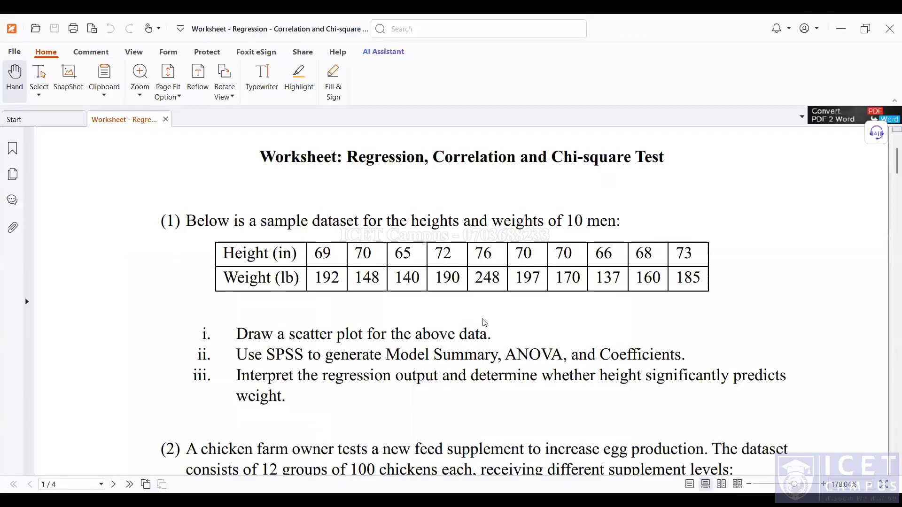
{"action": "key", "text": "alt+Tab"}
{"action": "left_click", "coordinate": [454, 331]}
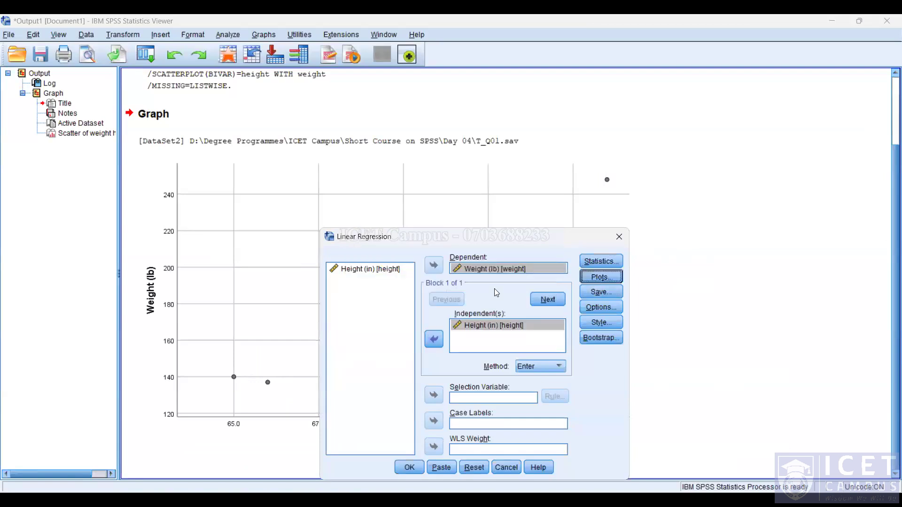
{"action": "left_click", "coordinate": [436, 330]}
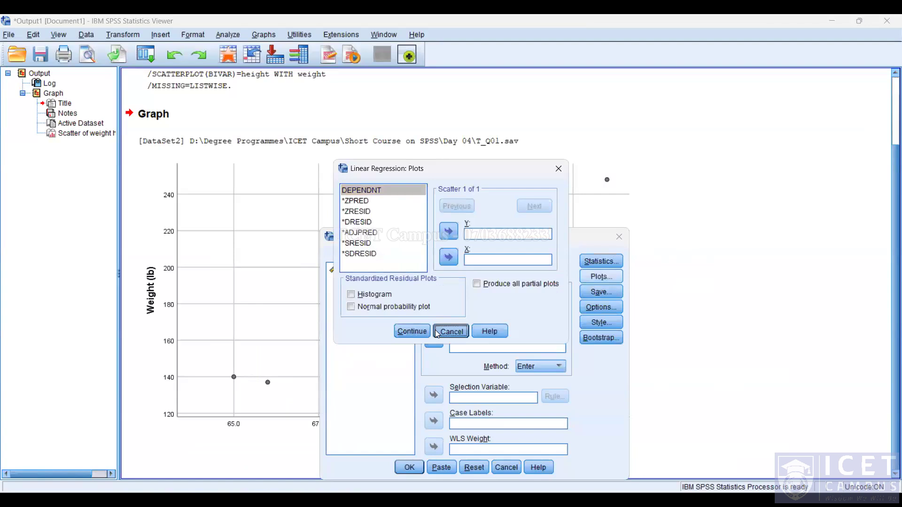
{"action": "left_click", "coordinate": [595, 307]}
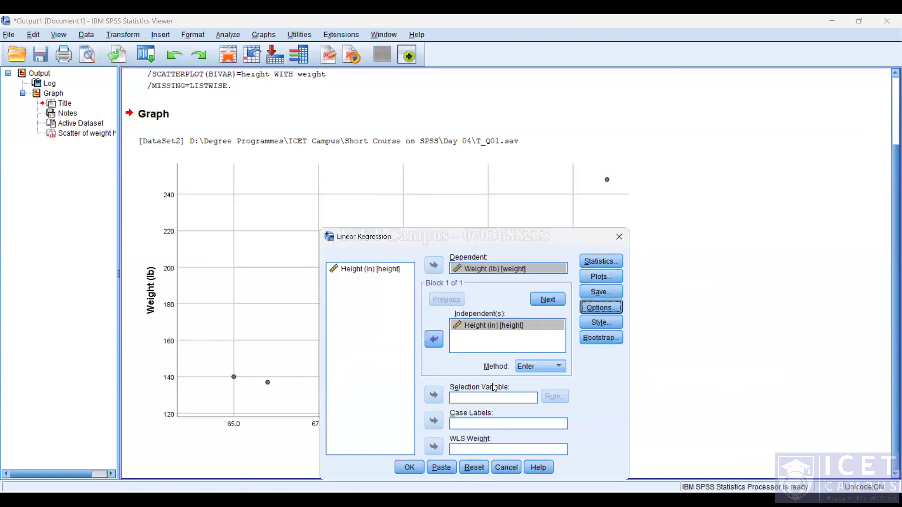
{"action": "left_click", "coordinate": [463, 432]}
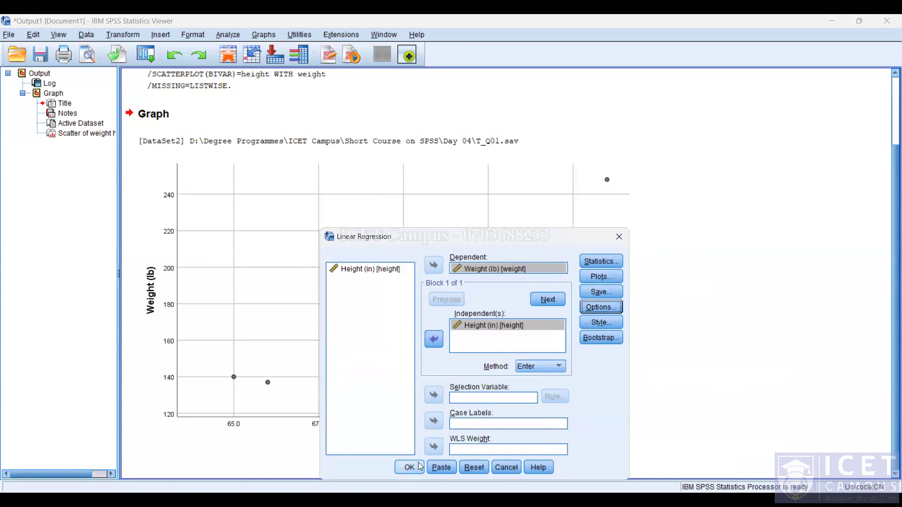
Run the linear regression and bring its Model Summary, ANOVA and Coefficients tables into view
{"action": "left_click", "coordinate": [408, 466]}
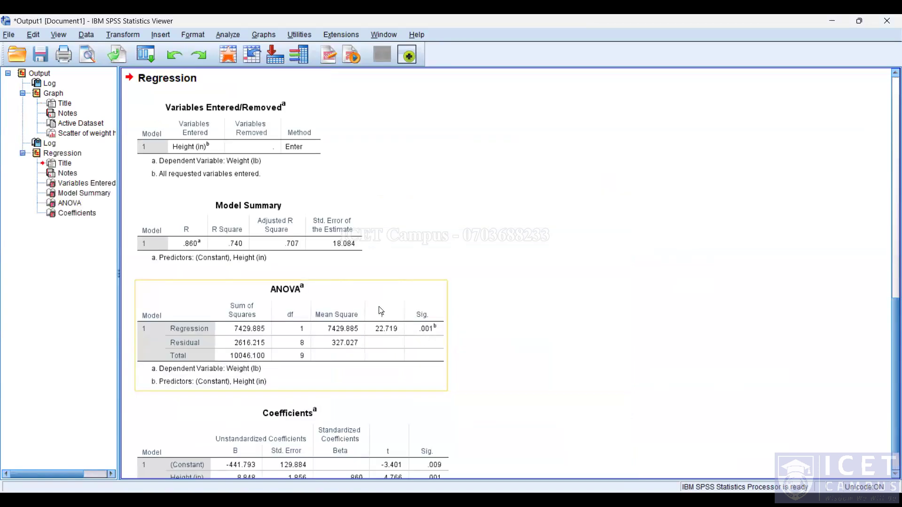
{"action": "scroll", "coordinate": [338, 300], "scroll_direction": "up", "scroll_amount": 1}
{"action": "scroll", "coordinate": [338, 300], "scroll_direction": "down", "scroll_amount": 2}
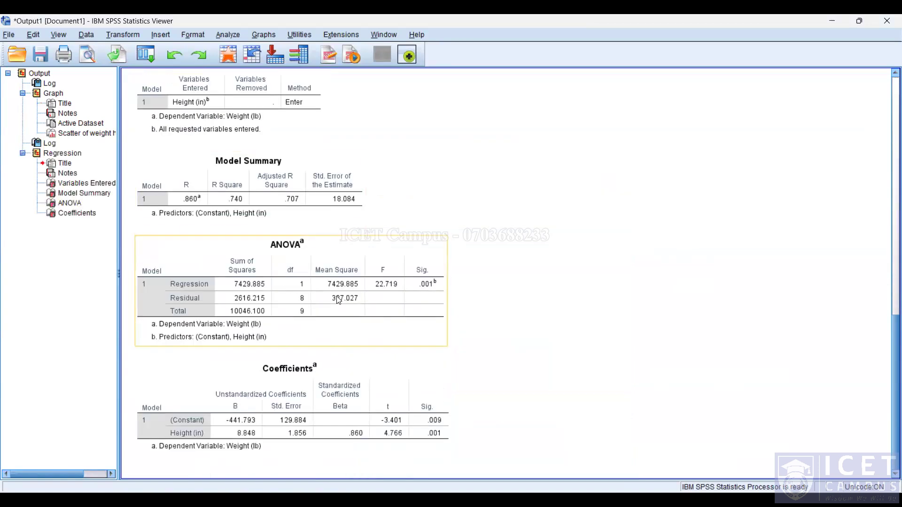
{"action": "key", "text": "alt+Tab"}
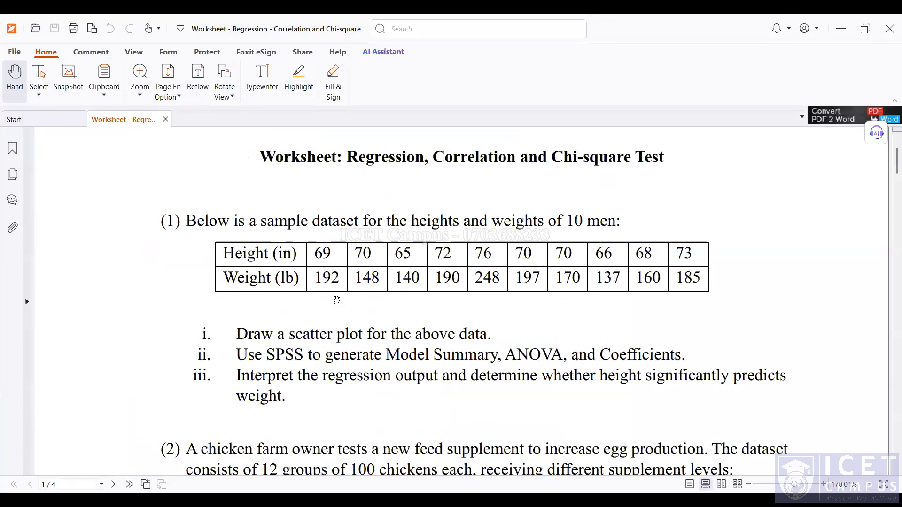
{"action": "key", "text": "alt+Tab"}
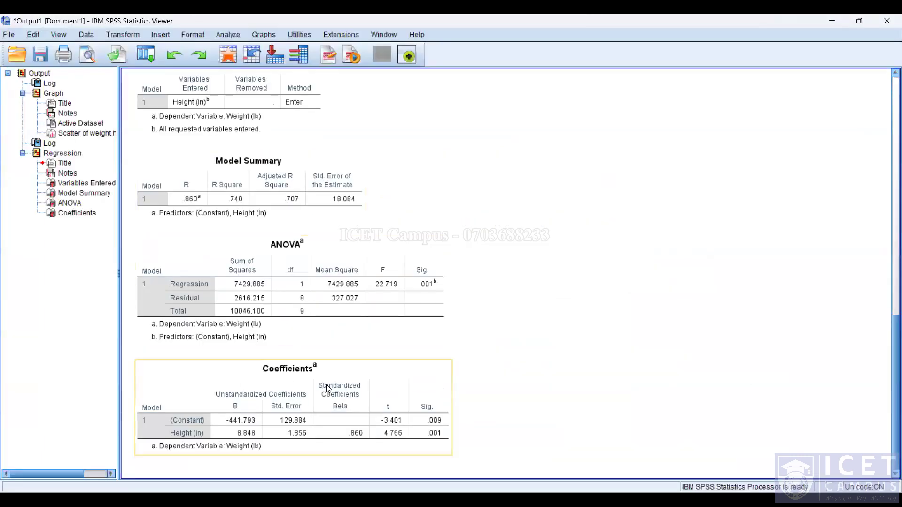
Examine the regression tables, especially R Square in the Model Summary, for the interpretation asked for in worksheet question 1
{"action": "key", "text": "alt+Tab"}
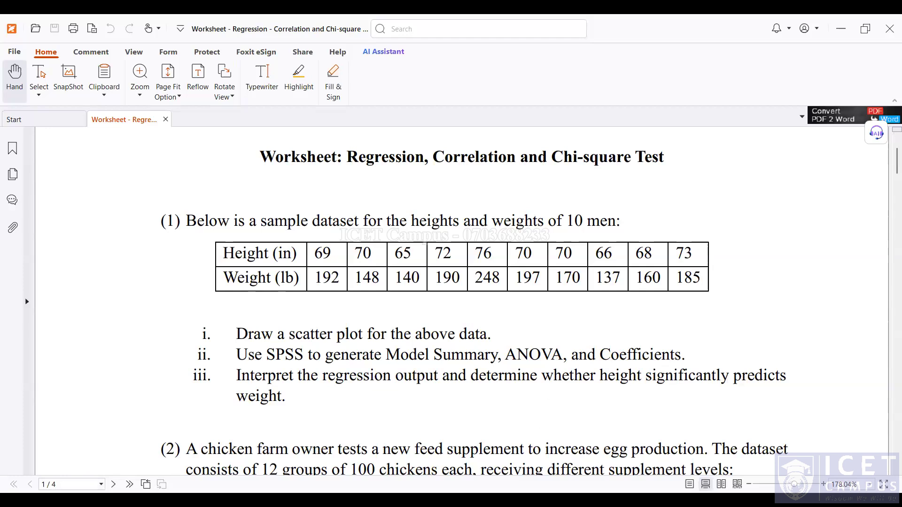
{"action": "key", "text": "alt+Tab"}
{"action": "key", "text": "alt+Tab"}
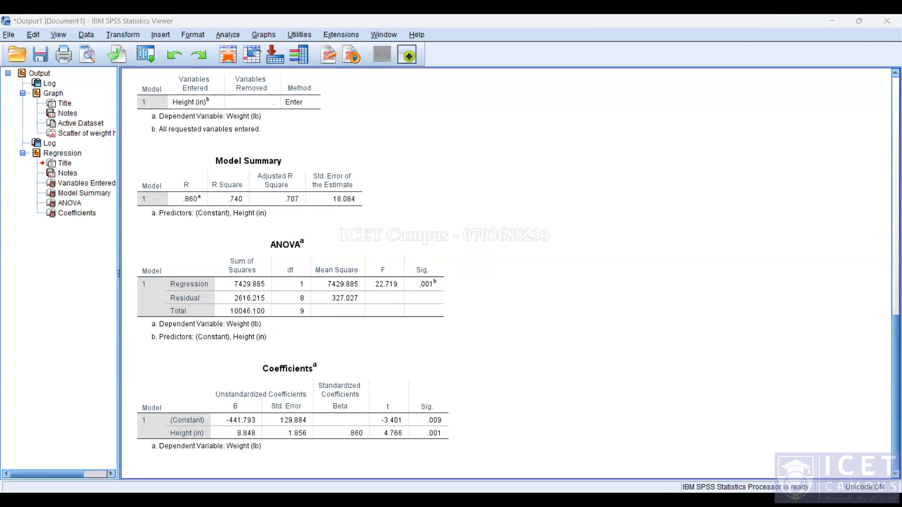
{"action": "left_click", "coordinate": [392, 352]}
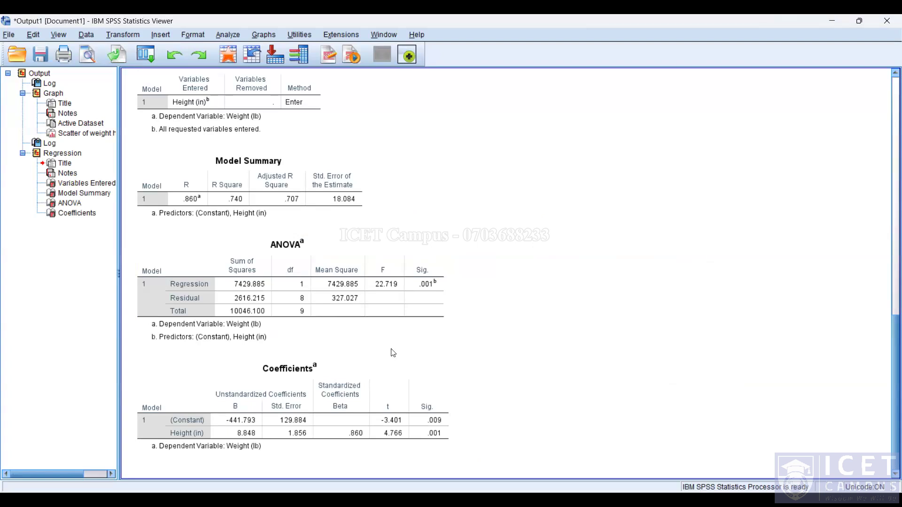
{"action": "left_click", "coordinate": [397, 337]}
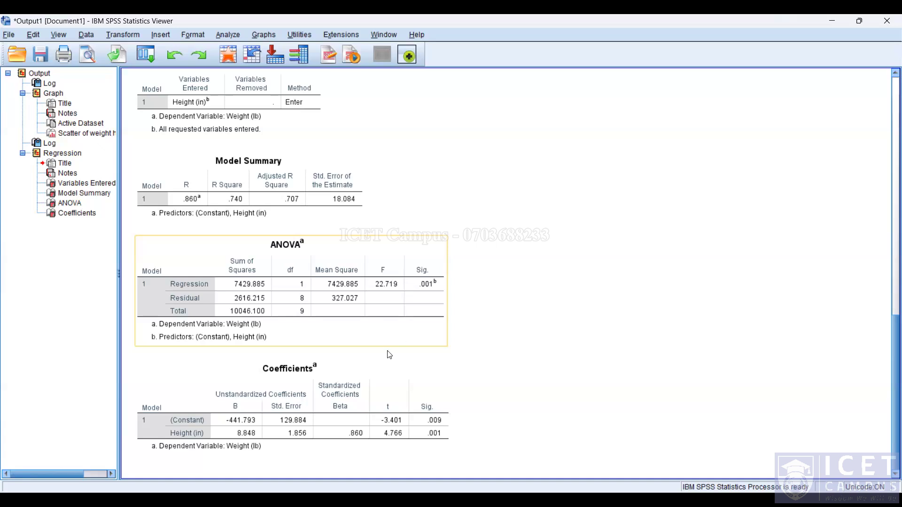
{"action": "left_click", "coordinate": [215, 197]}
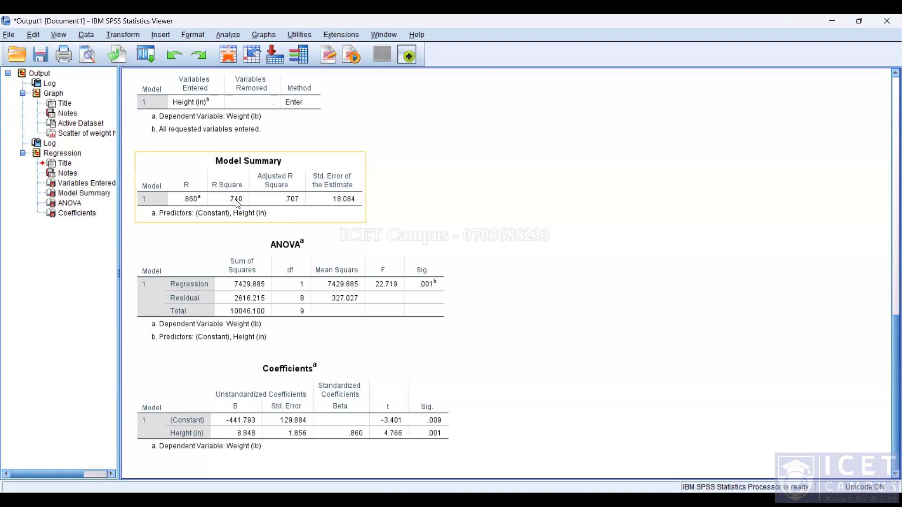
{"action": "double_click", "coordinate": [237, 201]}
{"action": "left_click", "coordinate": [244, 264]}
{"action": "left_click", "coordinate": [233, 199]}
{"action": "left_click", "coordinate": [281, 258]}
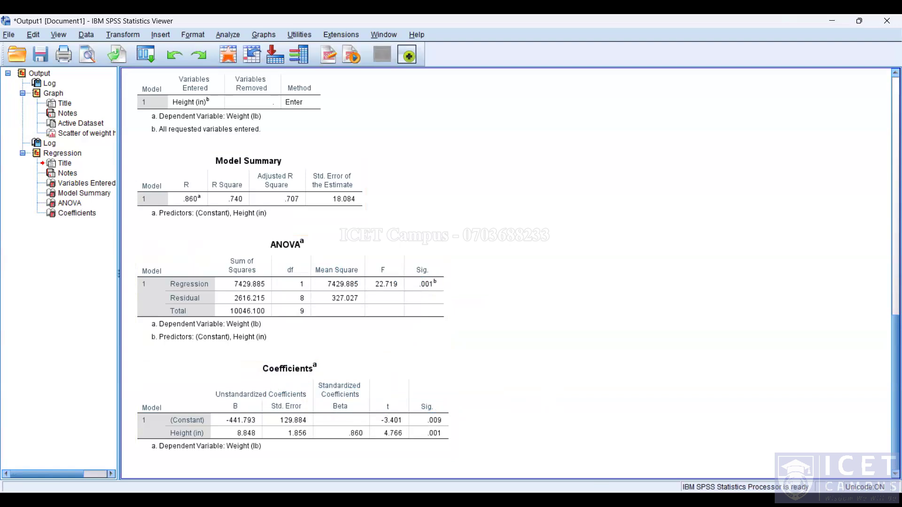
Switch to the blank Word document and write "Equation of the regression line" as its first line
{"action": "key", "text": "alt+Tab"}
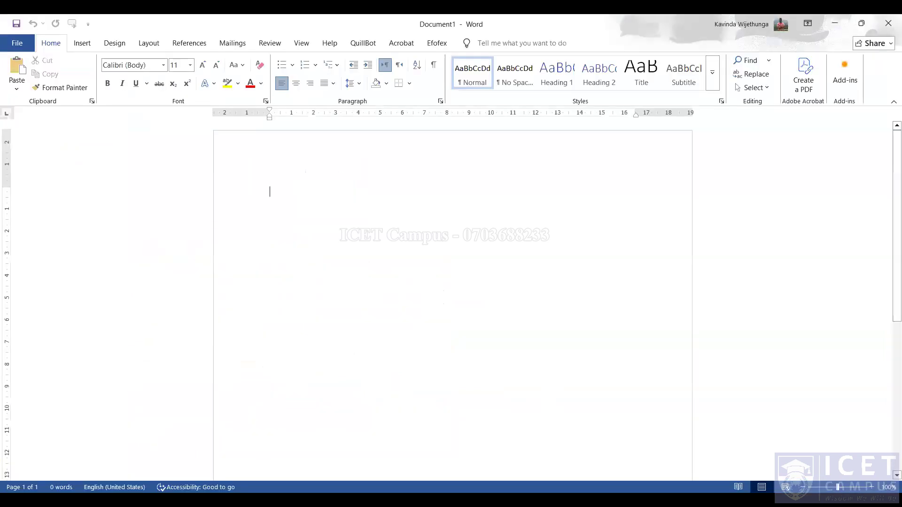
{"action": "type", "text": "Eq"}
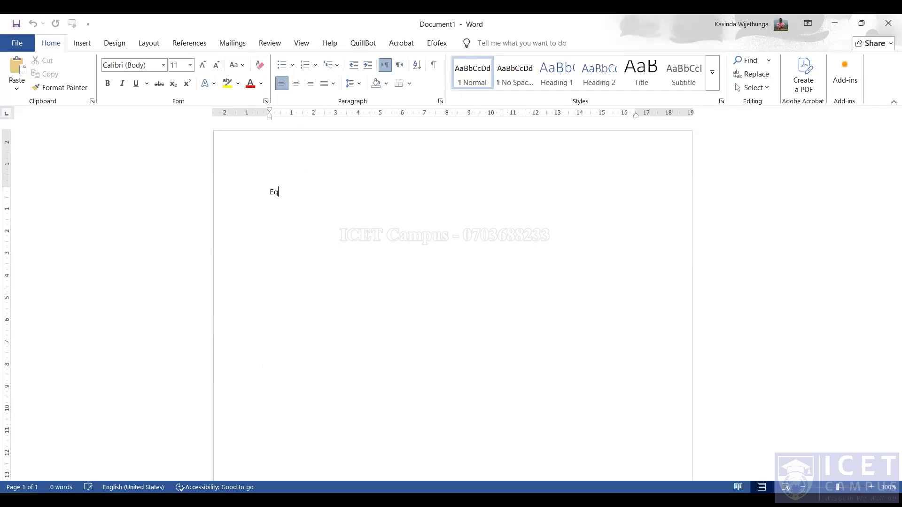
{"action": "type", "text": "uation of the regresion line"}
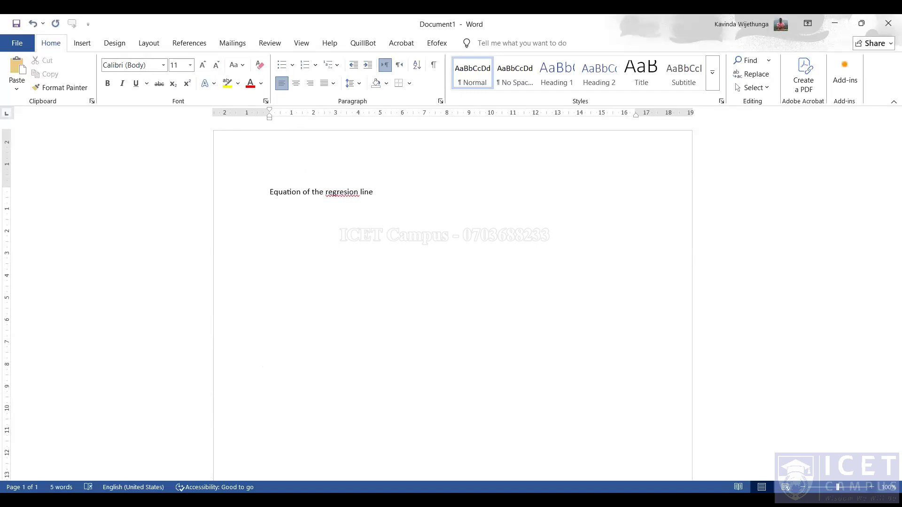
{"action": "scroll", "coordinate": [645, 461], "scroll_direction": "up", "scroll_amount": 1}
{"action": "key", "text": "Return"}
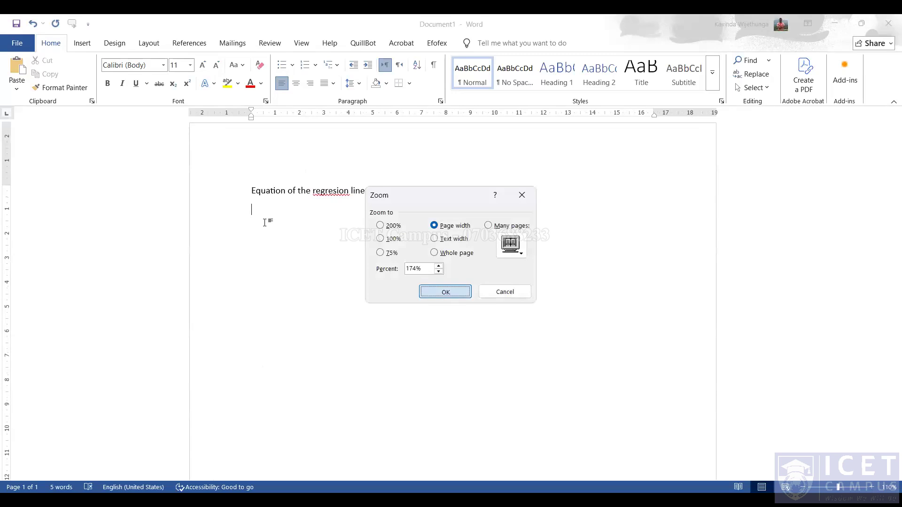
{"action": "key", "text": "Return"}
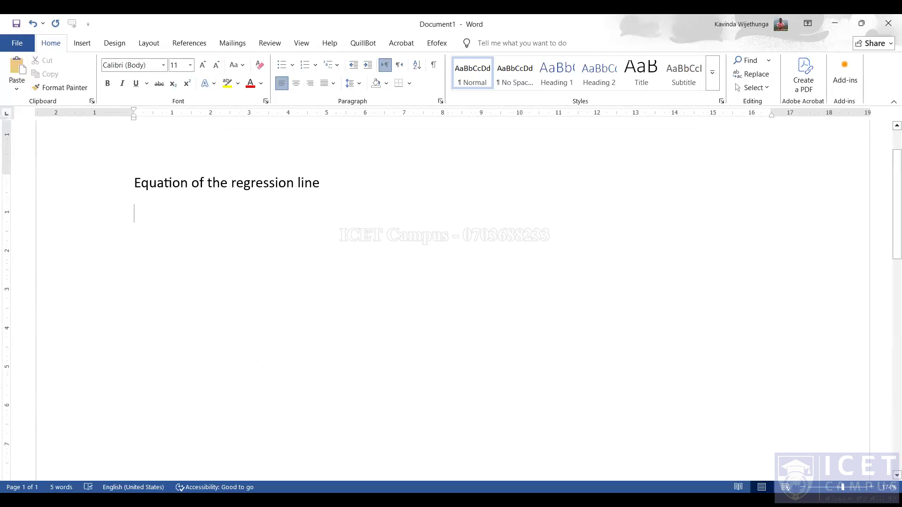
Write "Weight (y) = -441.793 + 8.848 x height (x)" on the next line, taking both B values from the SPSS Coefficients table
{"action": "type", "text": "Weight (y) ="}
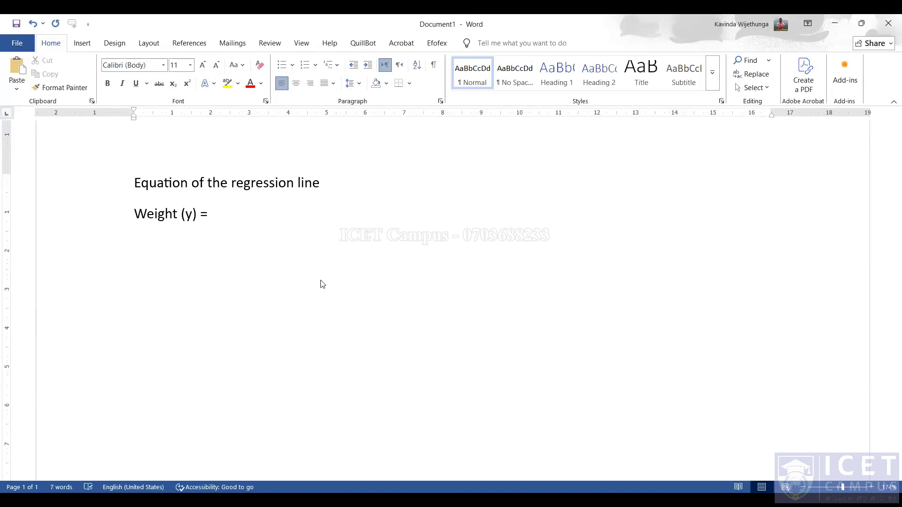
{"action": "key", "text": "alt+Tab"}
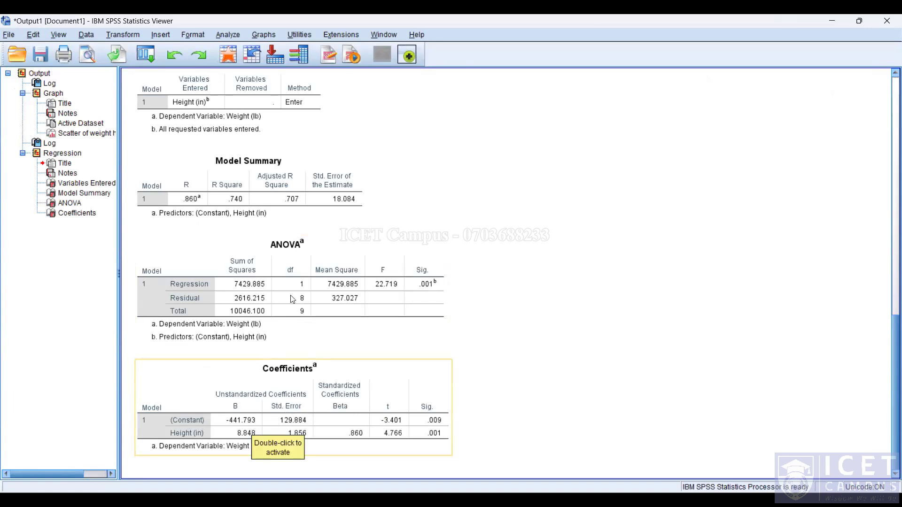
{"action": "key", "text": "alt+Tab"}
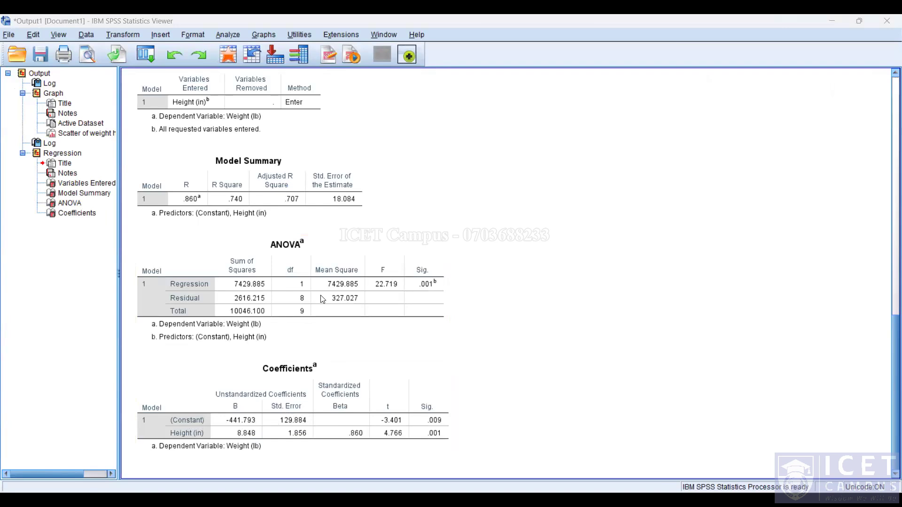
{"action": "key", "text": "alt+Tab"}
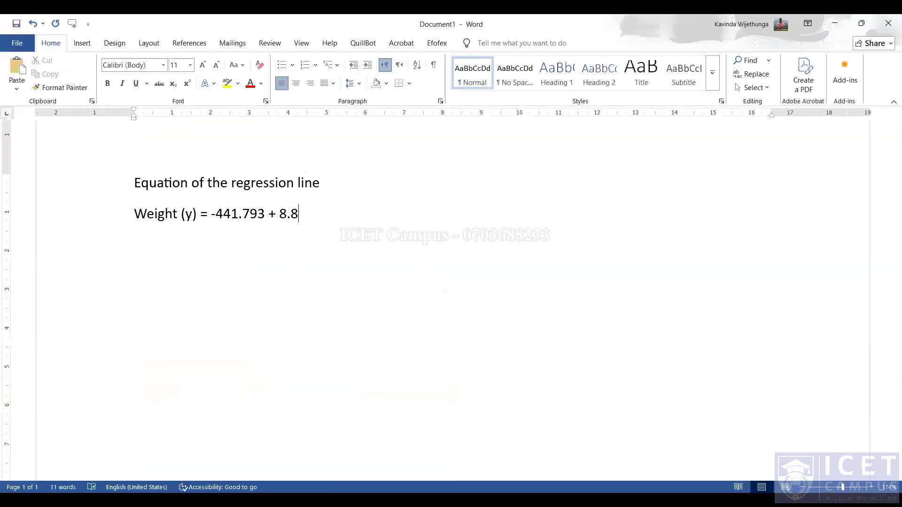
{"action": "type", "text": "441.793 + 8.848 x"}
{"action": "type", "text": "height (x)"}
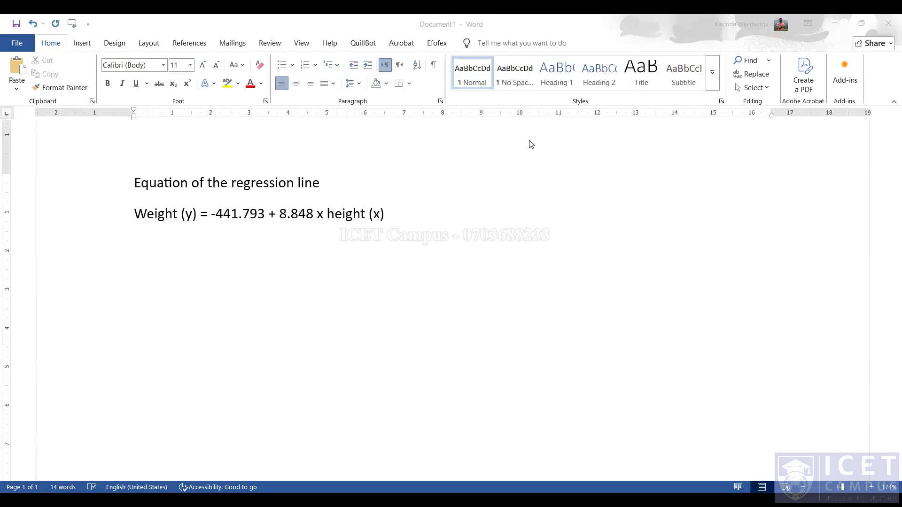
Switch to the PDF worksheet, read question 2, and compare its feed supplement table with the variables and data in T_Q02.sav in SPSS
{"action": "left_click", "coordinate": [349, 404]}
{"action": "scroll", "coordinate": [350, 402], "scroll_direction": "down", "scroll_amount": 3}
{"action": "scroll", "coordinate": [351, 401], "scroll_direction": "down", "scroll_amount": 4}
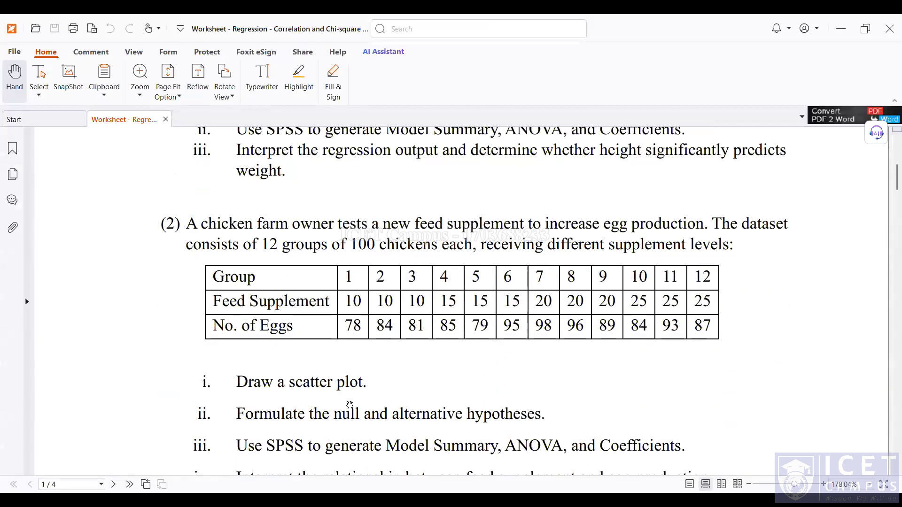
{"action": "scroll", "coordinate": [350, 403], "scroll_direction": "down", "scroll_amount": 1}
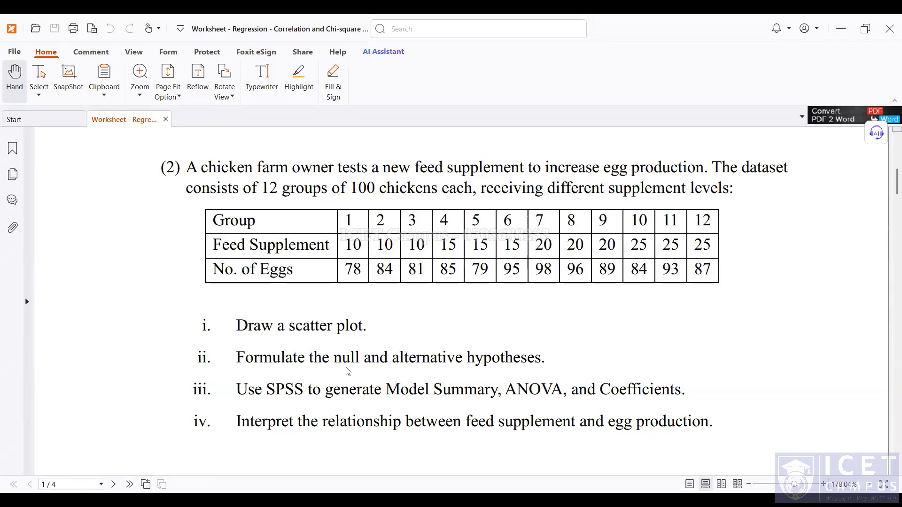
{"action": "key", "text": "alt+Tab"}
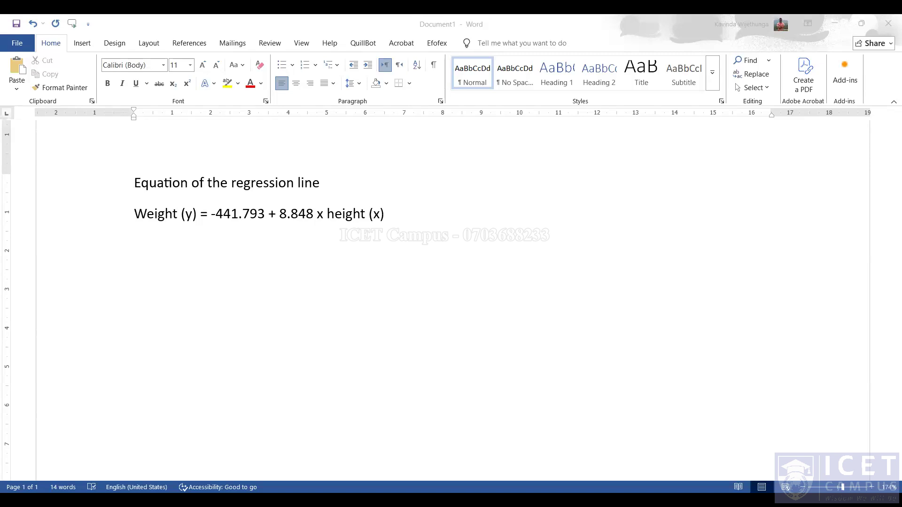
{"action": "key", "text": "alt+Tab"}
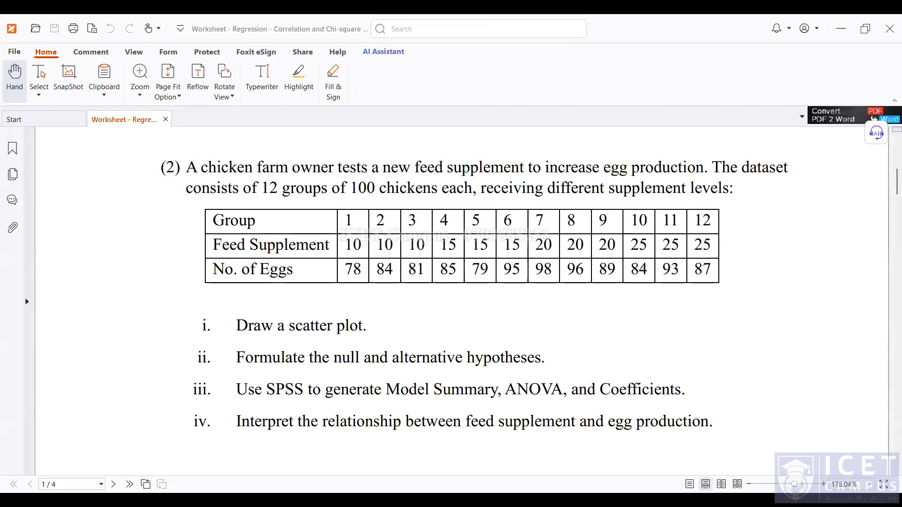
{"action": "key", "text": "alt+Tab"}
{"action": "left_click", "coordinate": [68, 465]}
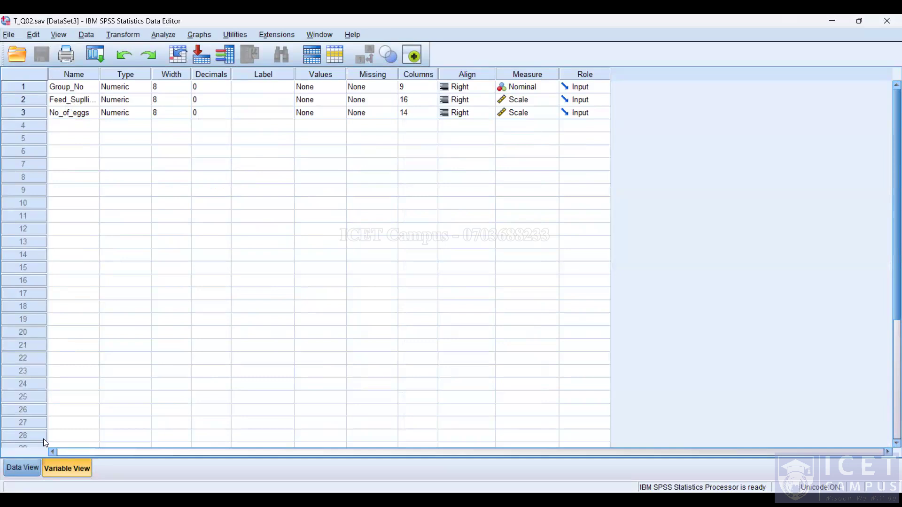
{"action": "left_click", "coordinate": [22, 467]}
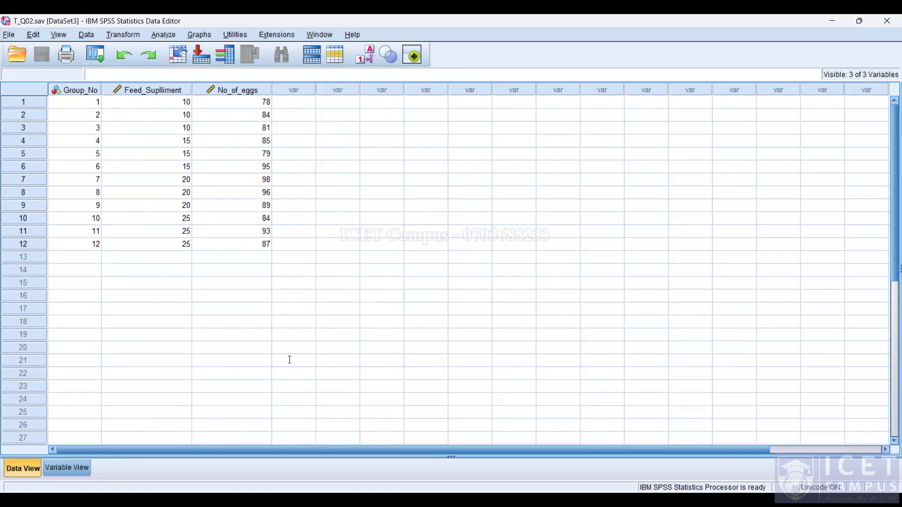
{"action": "key", "text": "alt+Tab"}
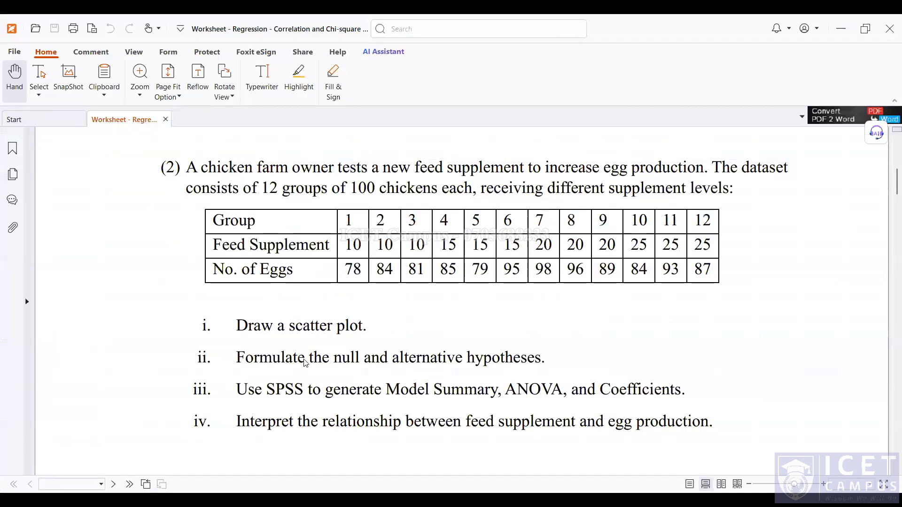
Create a simple scatterplot in SPSS with No_of_eggs on the Y axis and Feed_Suplliment on the X axis, and view the whole chart
{"action": "key", "text": "alt+Tab"}
{"action": "key", "text": "alt+g"}
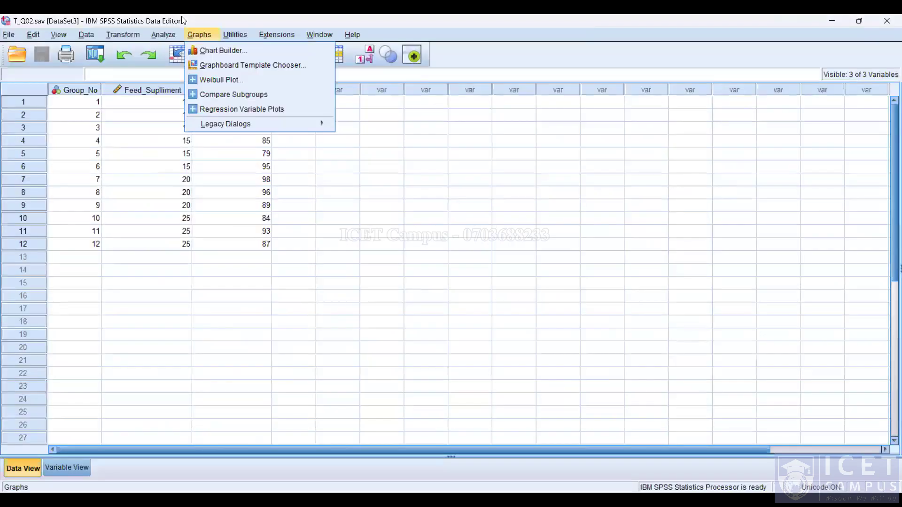
{"action": "mouse_move", "coordinate": [212, 128]}
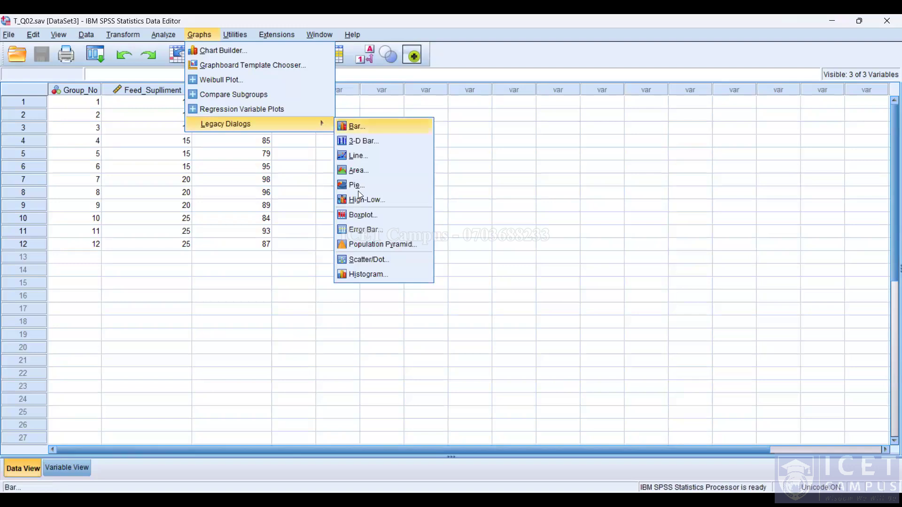
{"action": "left_click", "coordinate": [350, 260]}
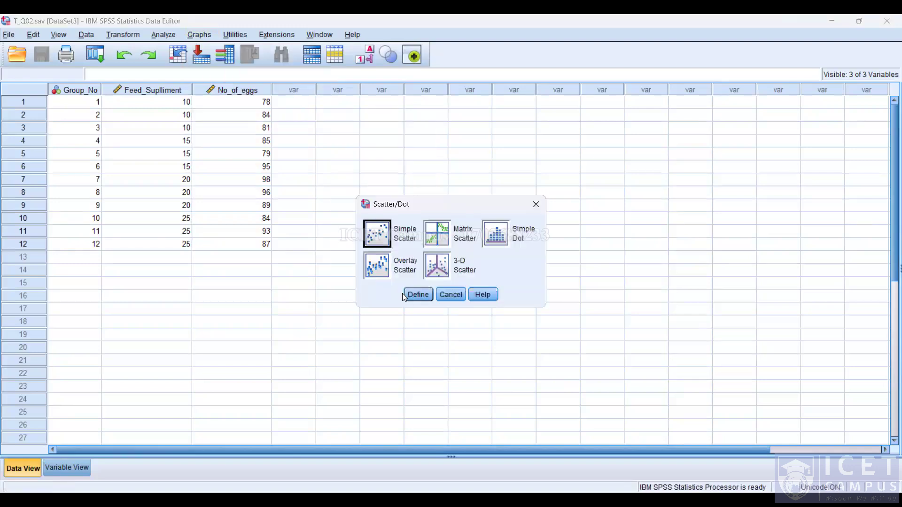
{"action": "left_click", "coordinate": [408, 296]}
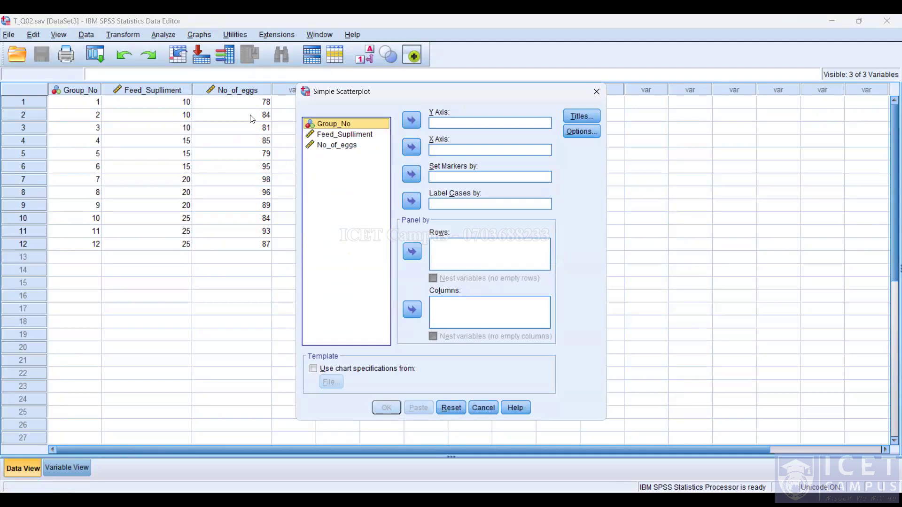
{"action": "left_click", "coordinate": [346, 146]}
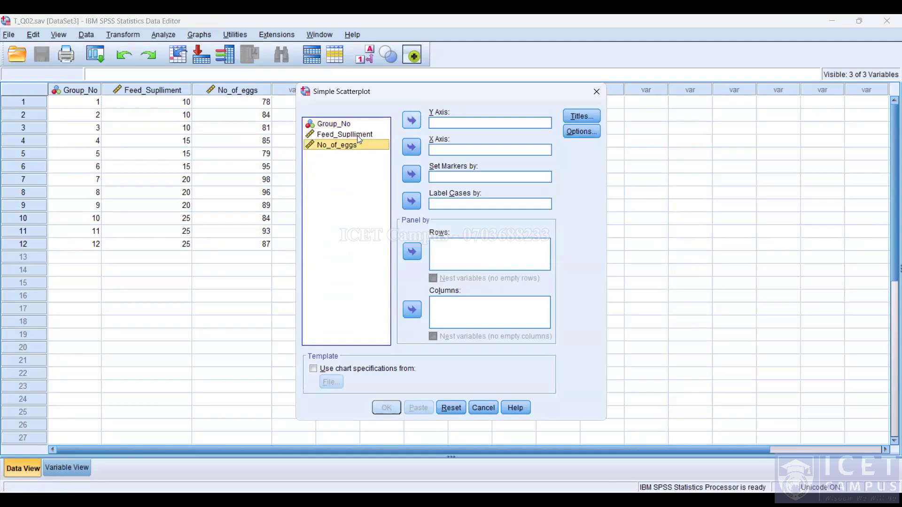
{"action": "double_click", "coordinate": [355, 143]}
{"action": "left_click", "coordinate": [383, 136]}
{"action": "left_click", "coordinate": [412, 148]}
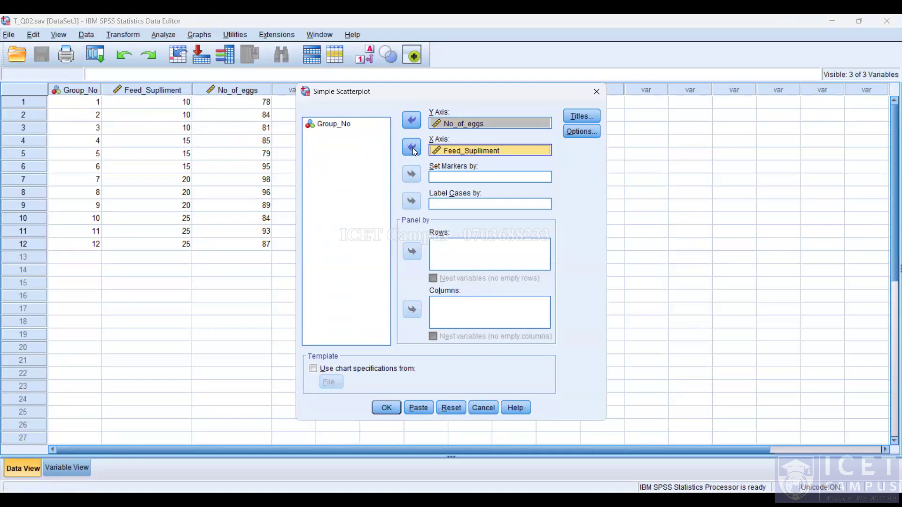
{"action": "left_click", "coordinate": [386, 408]}
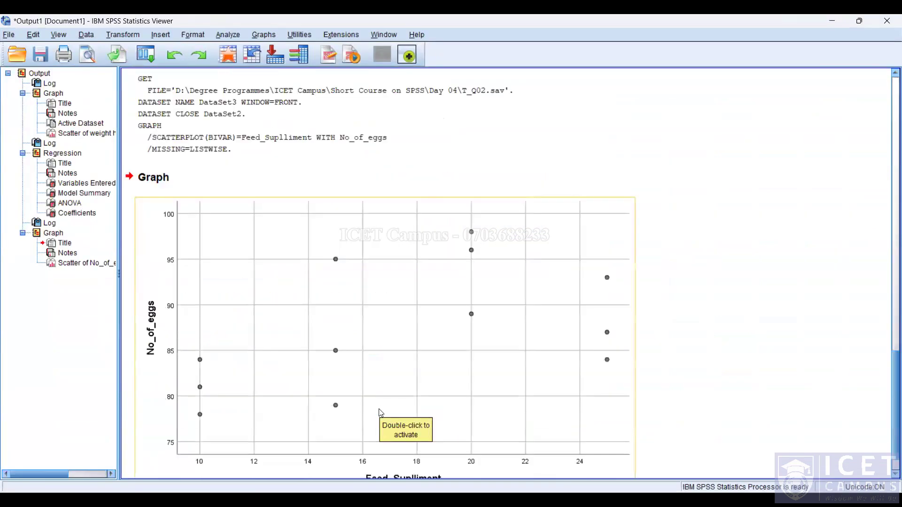
{"action": "scroll", "coordinate": [381, 413], "scroll_direction": "down", "scroll_amount": 1}
{"action": "scroll", "coordinate": [380, 413], "scroll_direction": "up", "scroll_amount": 1}
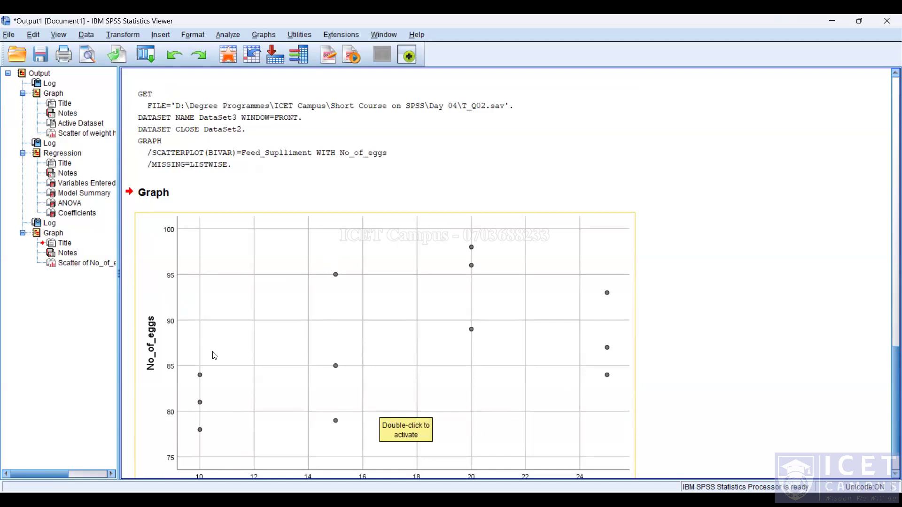
{"action": "scroll", "coordinate": [214, 355], "scroll_direction": "up", "scroll_amount": 2}
{"action": "scroll", "coordinate": [214, 356], "scroll_direction": "down", "scroll_amount": 4}
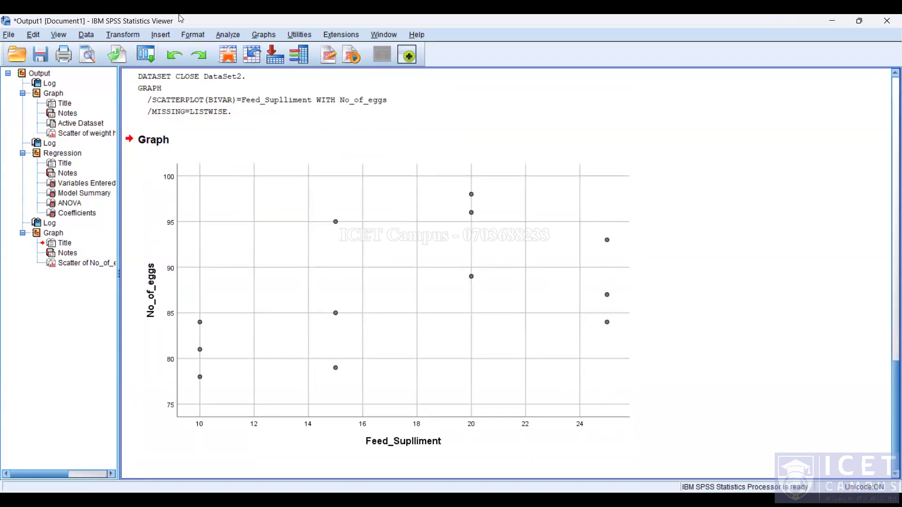
Run a linear regression with No_of_eggs as dependent and Feed_Suplliment as independent variable, and examine its Model Summary, ANOVA and Coefficients tables
{"action": "left_click", "coordinate": [228, 34]}
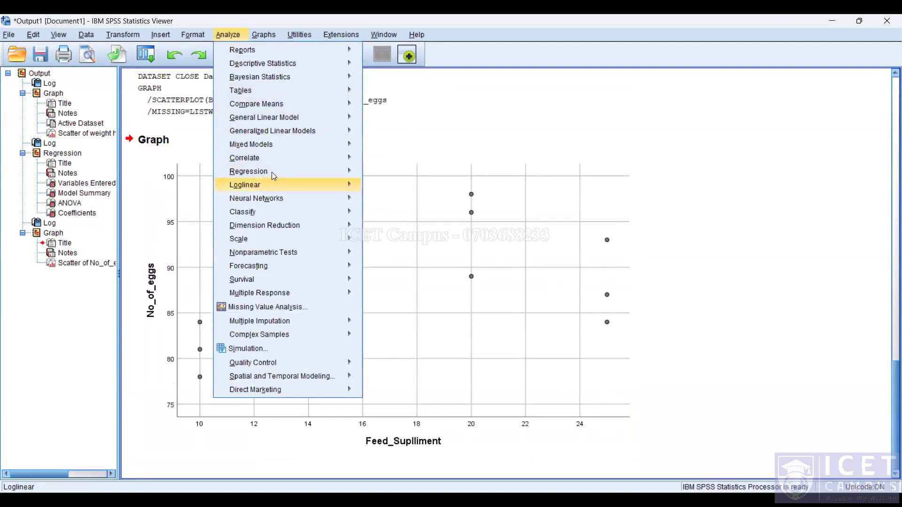
{"action": "mouse_move", "coordinate": [271, 172]}
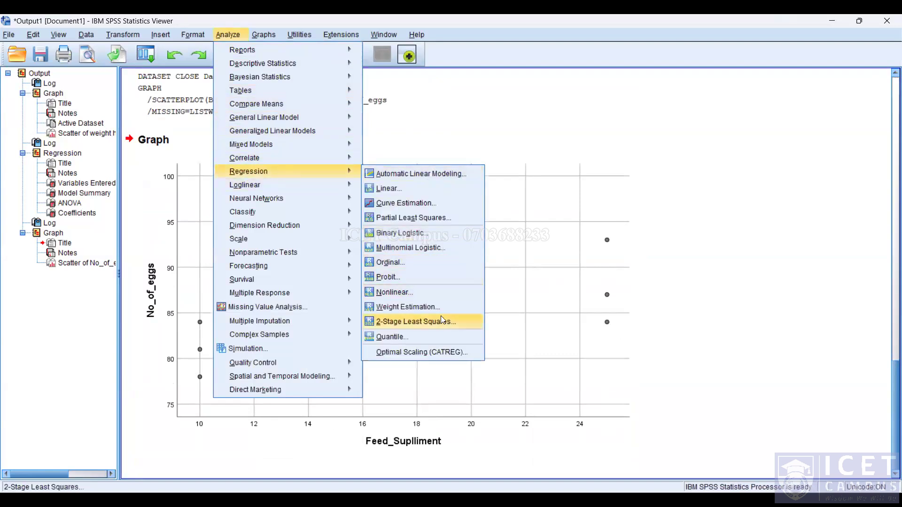
{"action": "left_click", "coordinate": [454, 187]}
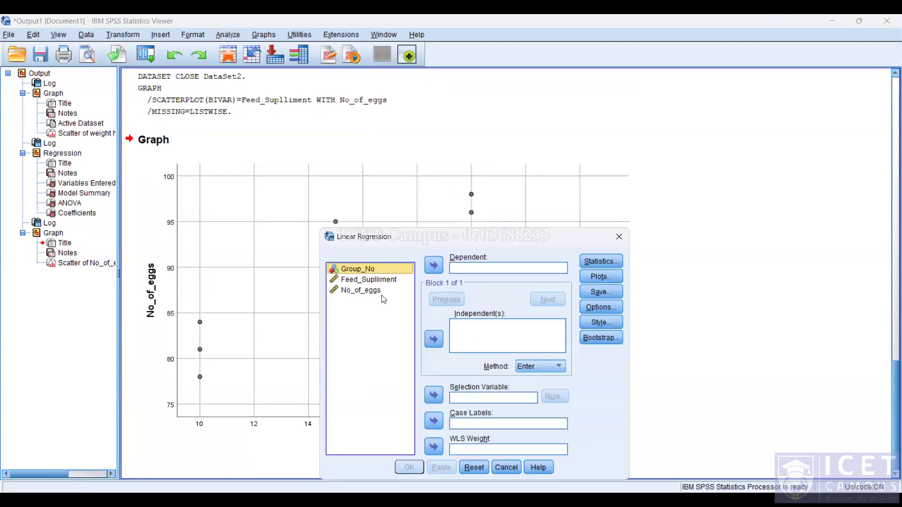
{"action": "left_click", "coordinate": [388, 292]}
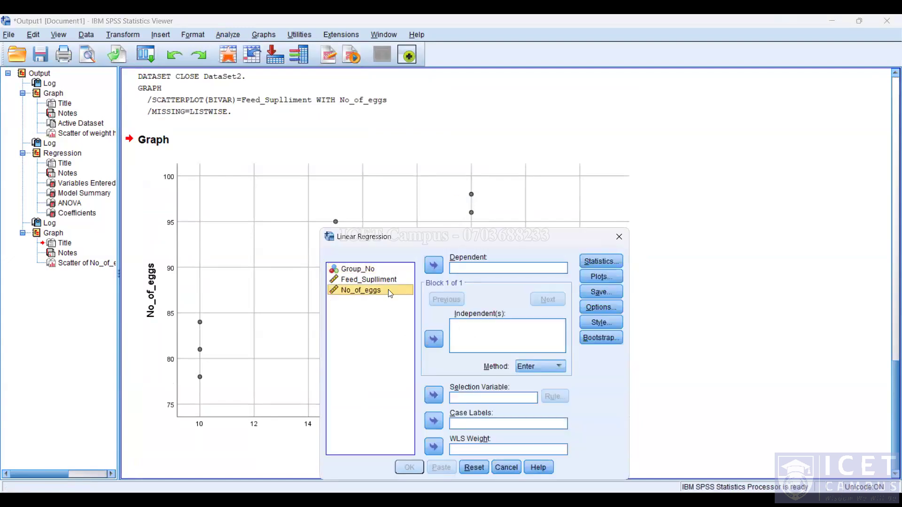
{"action": "left_click", "coordinate": [434, 265]}
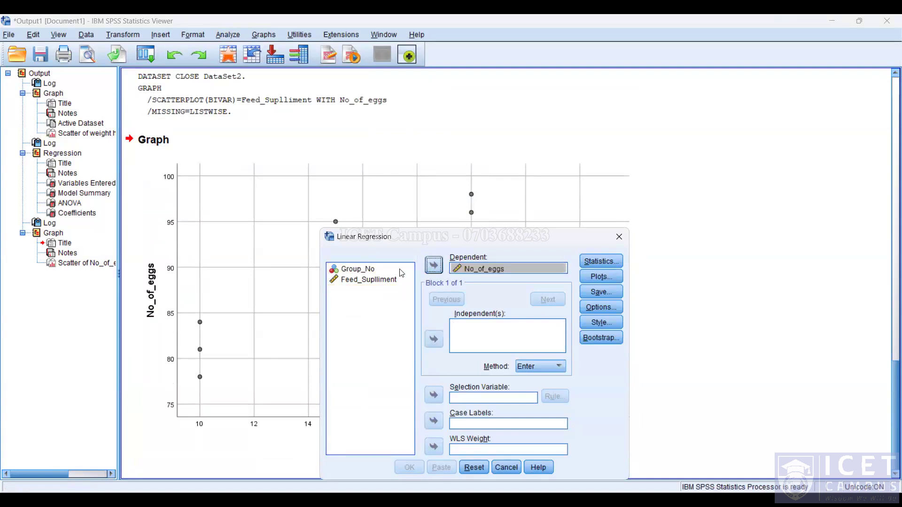
{"action": "left_click", "coordinate": [433, 339]}
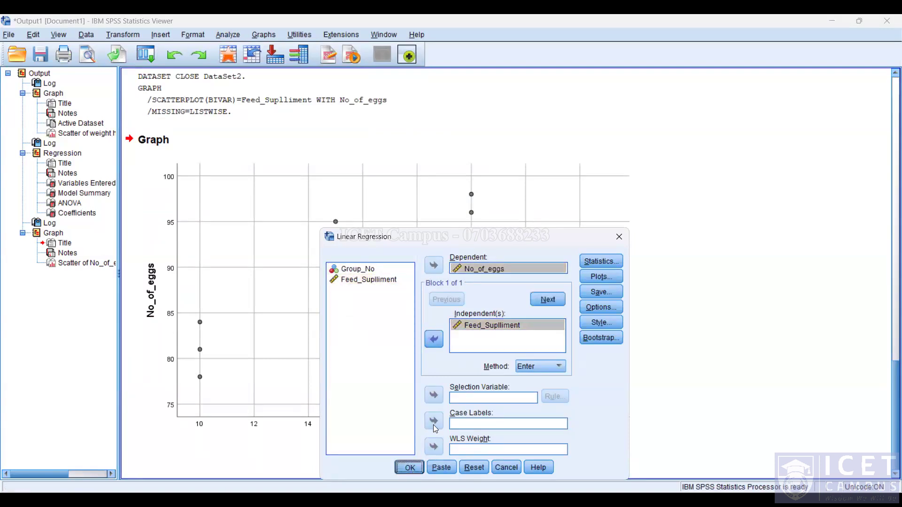
{"action": "key", "text": "Return"}
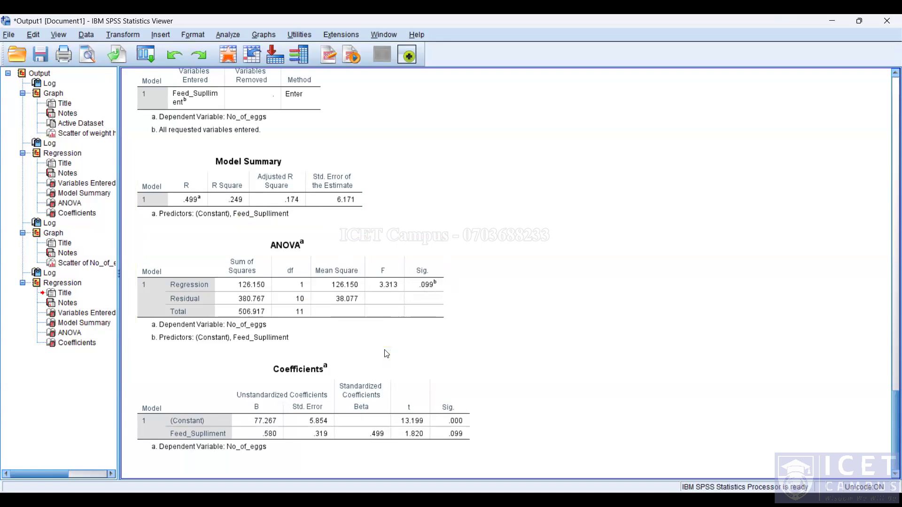
{"action": "key", "text": "alt+Tab"}
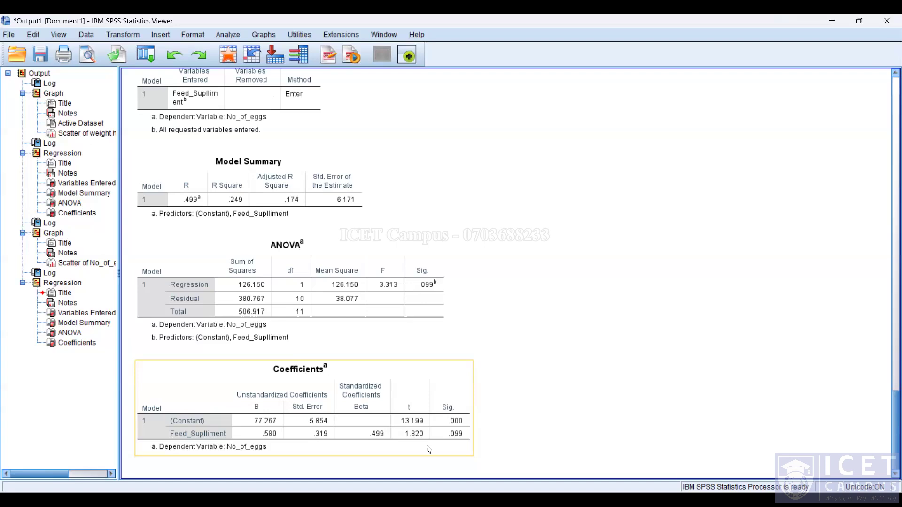
{"action": "left_click", "coordinate": [335, 479]}
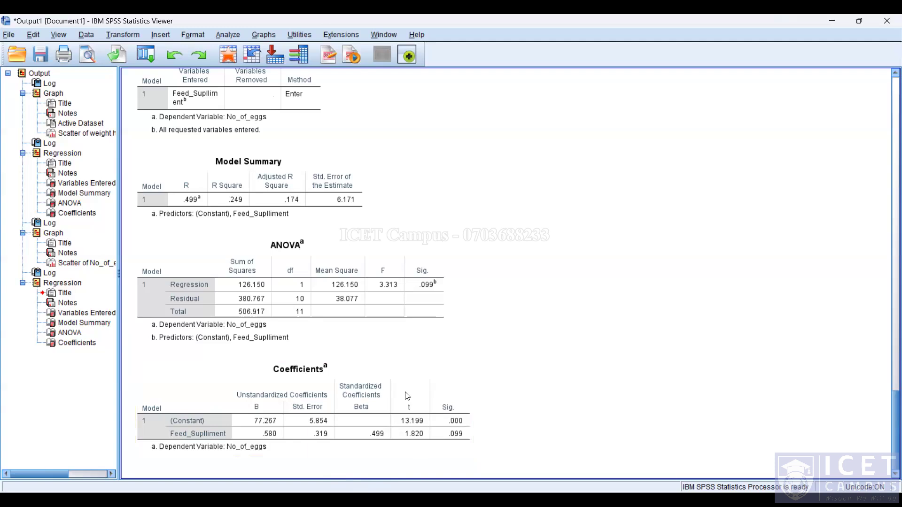
Write "Number of Eggs = 77.267 + 0.580 (Food Suppliment)" below the weight equation in Word, taking both B values from the SPSS Coefficients table
{"action": "left_click", "coordinate": [383, 412]}
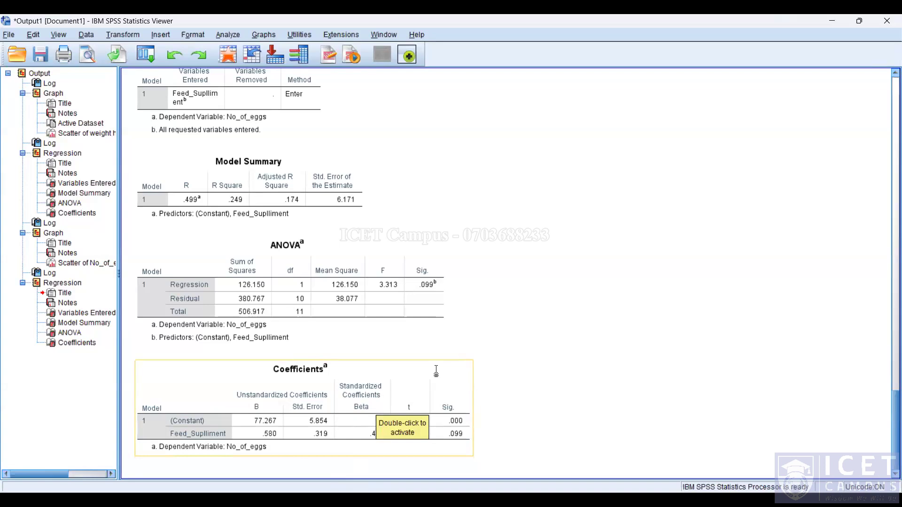
{"action": "key", "text": "alt+Tab"}
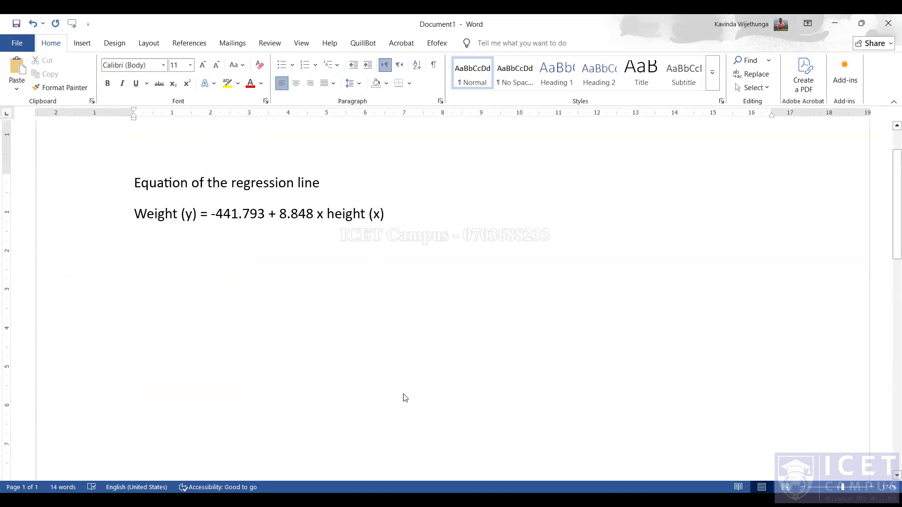
{"action": "key", "text": "alt+Tab"}
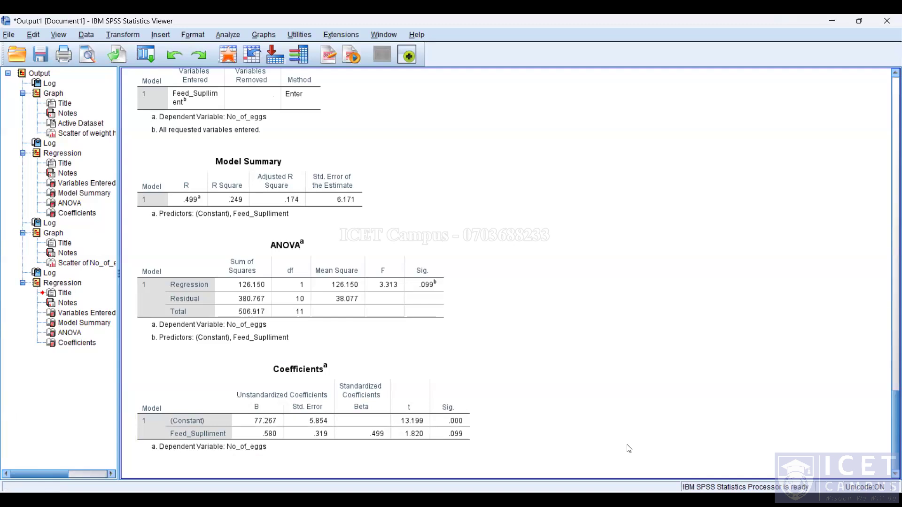
{"action": "left_click", "coordinate": [251, 446]}
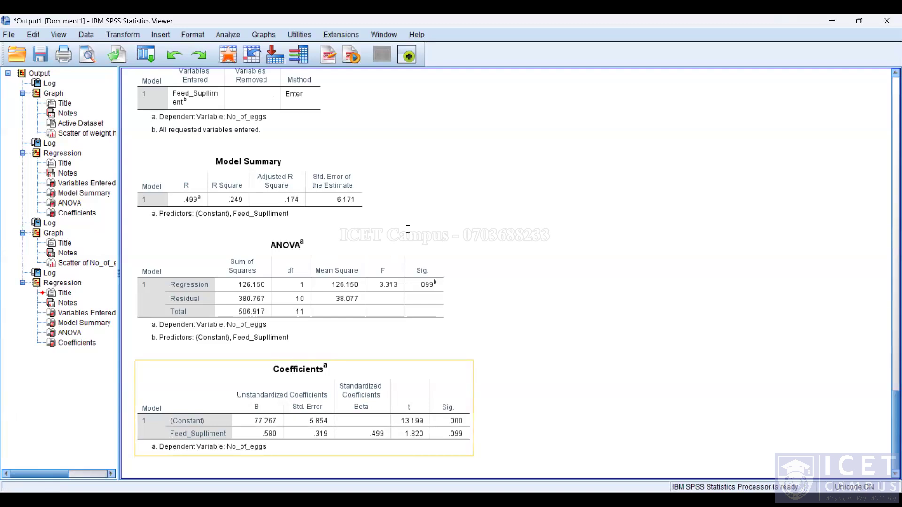
{"action": "key", "text": "alt+Tab"}
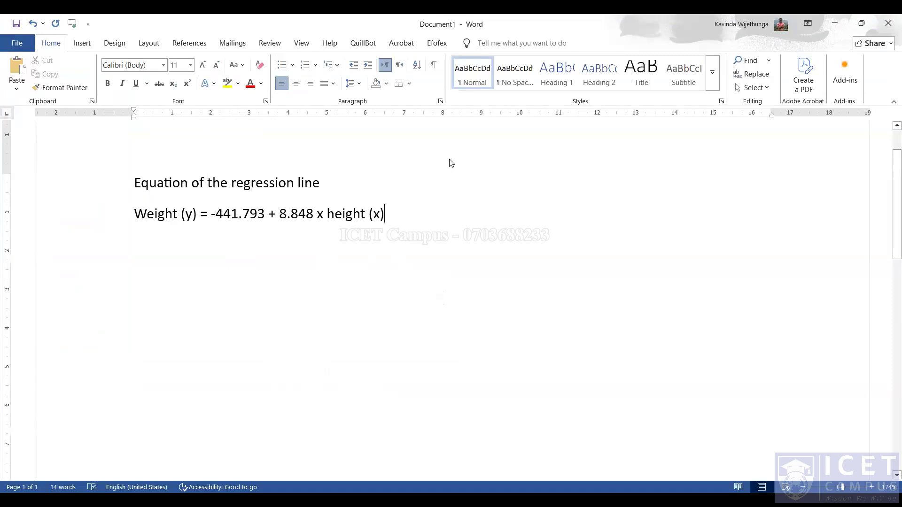
{"action": "key", "text": "alt+Tab"}
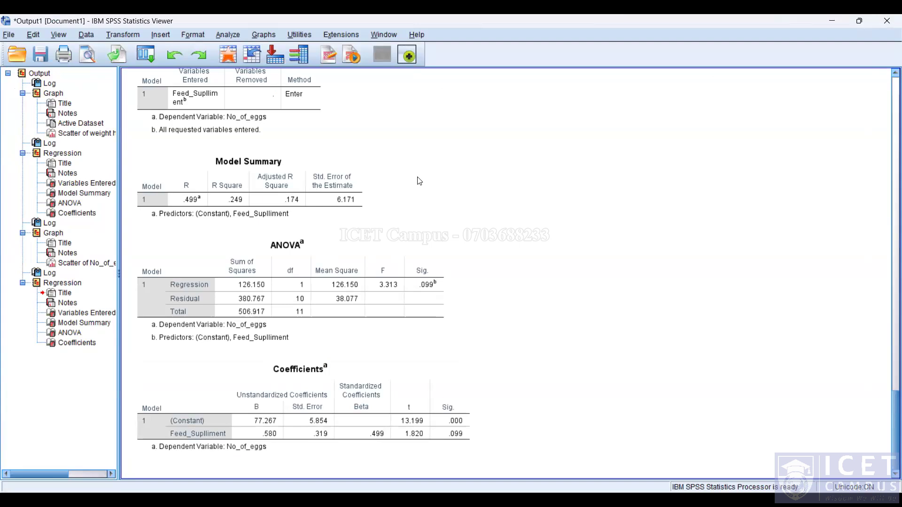
{"action": "key", "text": "alt+Tab"}
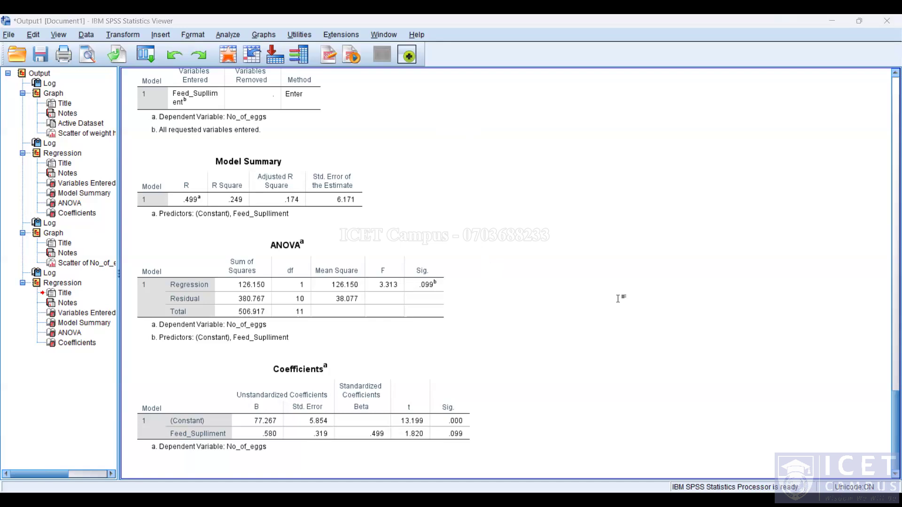
{"action": "left_click", "coordinate": [275, 423]}
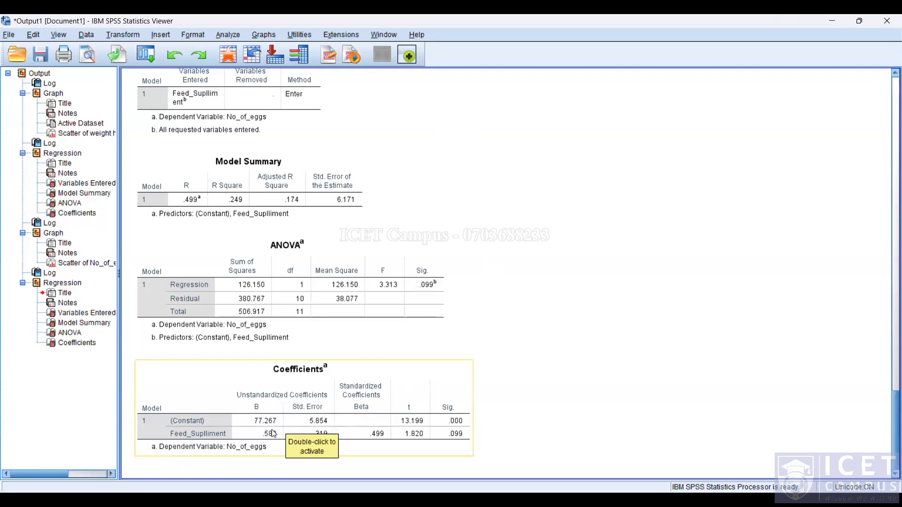
{"action": "key", "text": "alt+Tab"}
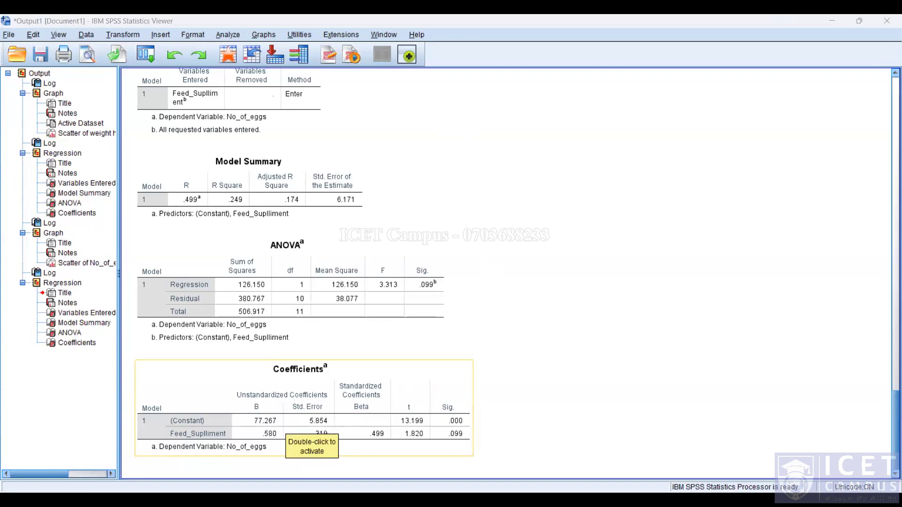
{"action": "left_click", "coordinate": [271, 432]}
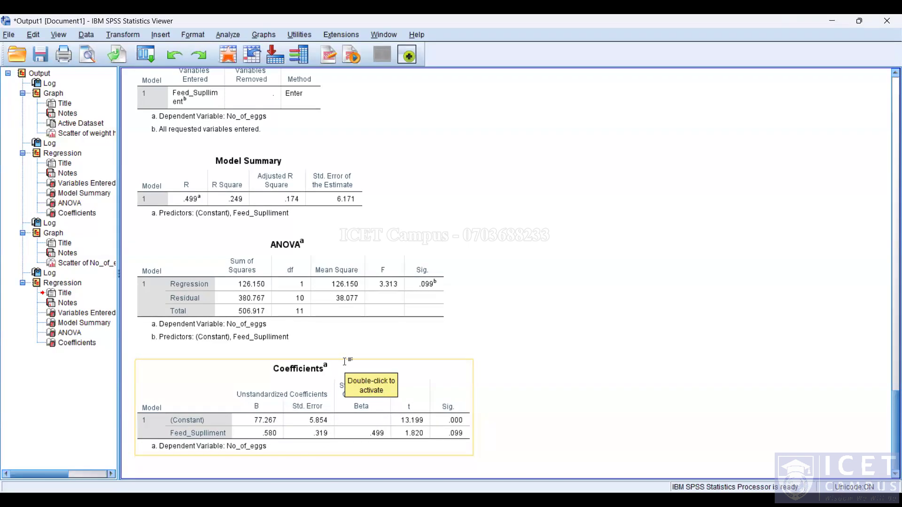
{"action": "key", "text": "alt+Tab"}
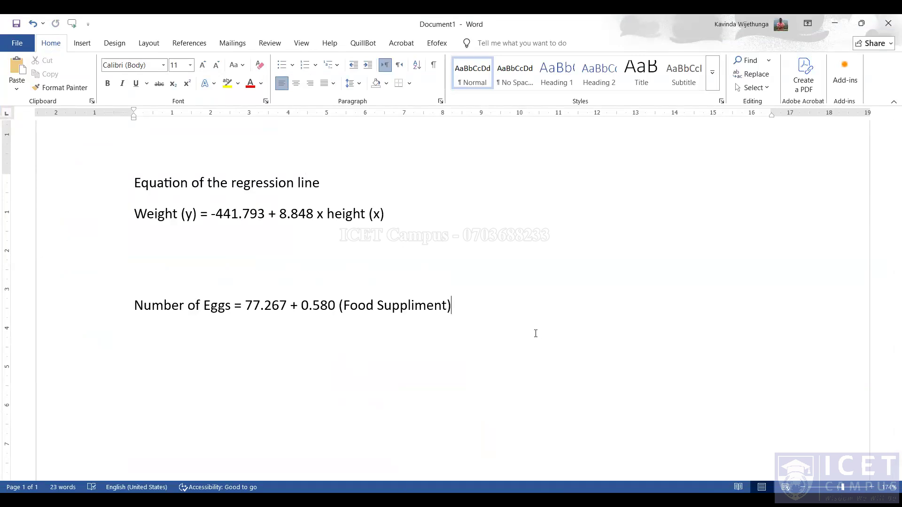
Switch to the PDF worksheet and read question 3, its alcohol consumption and reaction time table, and its sub-questions
{"action": "key", "text": "alt+Tab"}
{"action": "scroll", "coordinate": [537, 332], "scroll_direction": "down", "scroll_amount": 10}
{"action": "scroll", "coordinate": [537, 333], "scroll_direction": "up", "scroll_amount": 1}
{"action": "scroll", "coordinate": [538, 333], "scroll_direction": "up", "scroll_amount": 6}
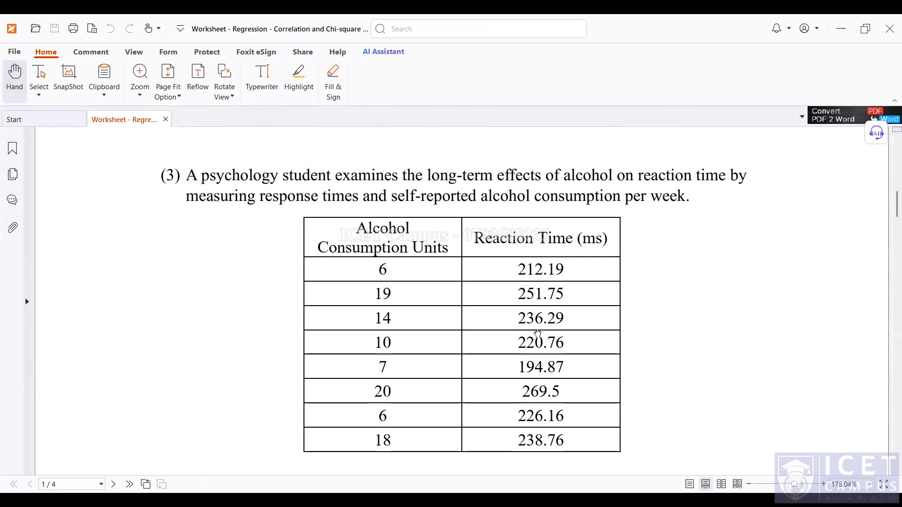
{"action": "scroll", "coordinate": [552, 303], "scroll_direction": "down", "scroll_amount": 10}
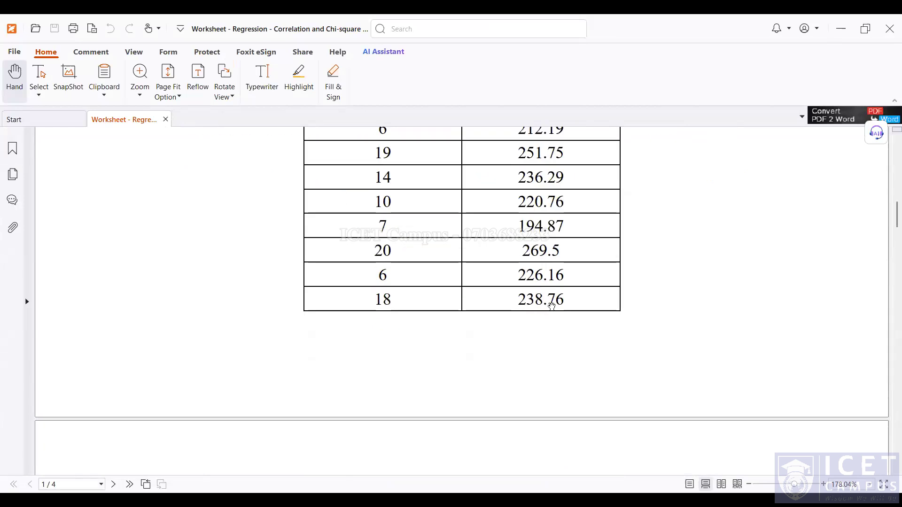
{"action": "scroll", "coordinate": [551, 313], "scroll_direction": "down", "scroll_amount": 5}
{"action": "scroll", "coordinate": [552, 314], "scroll_direction": "up", "scroll_amount": 3}
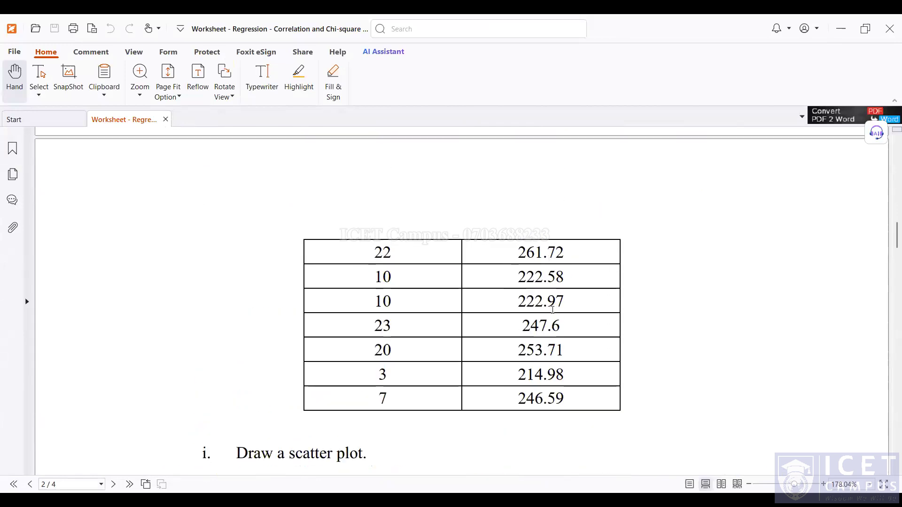
{"action": "scroll", "coordinate": [553, 311], "scroll_direction": "down", "scroll_amount": 1}
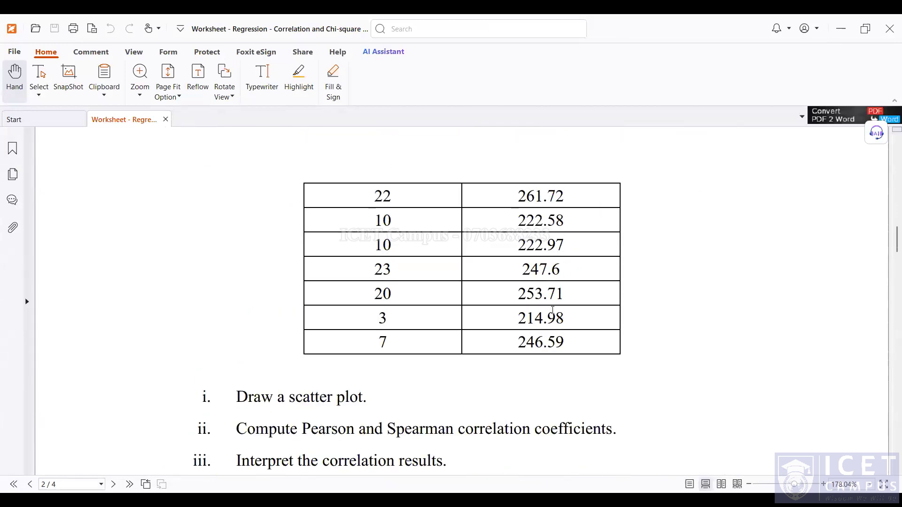
{"action": "scroll", "coordinate": [553, 310], "scroll_direction": "down", "scroll_amount": 4}
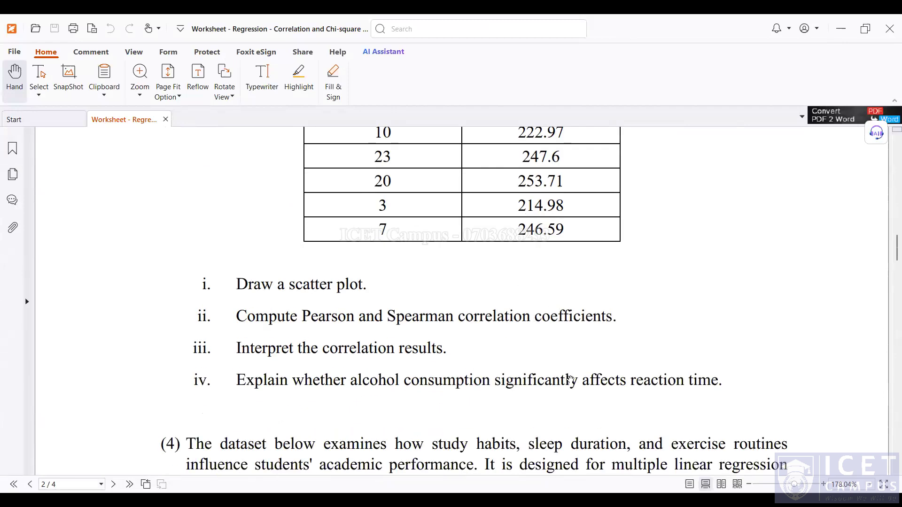
Read worksheet question 4 on study, sleep and exercise hours versus exam score, including its data table and sub-questions
{"action": "scroll", "coordinate": [569, 378], "scroll_direction": "down", "scroll_amount": 6}
{"action": "scroll", "coordinate": [570, 380], "scroll_direction": "down", "scroll_amount": 20}
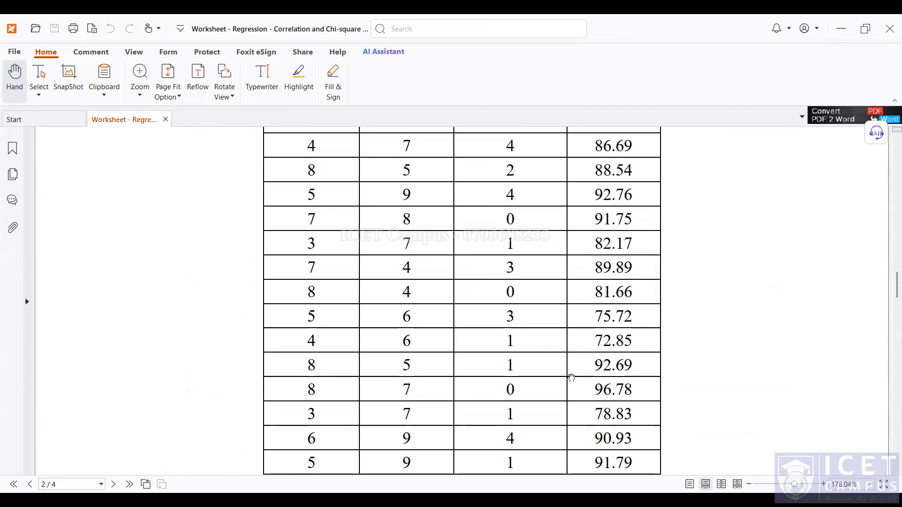
{"action": "scroll", "coordinate": [572, 374], "scroll_direction": "down", "scroll_amount": 20}
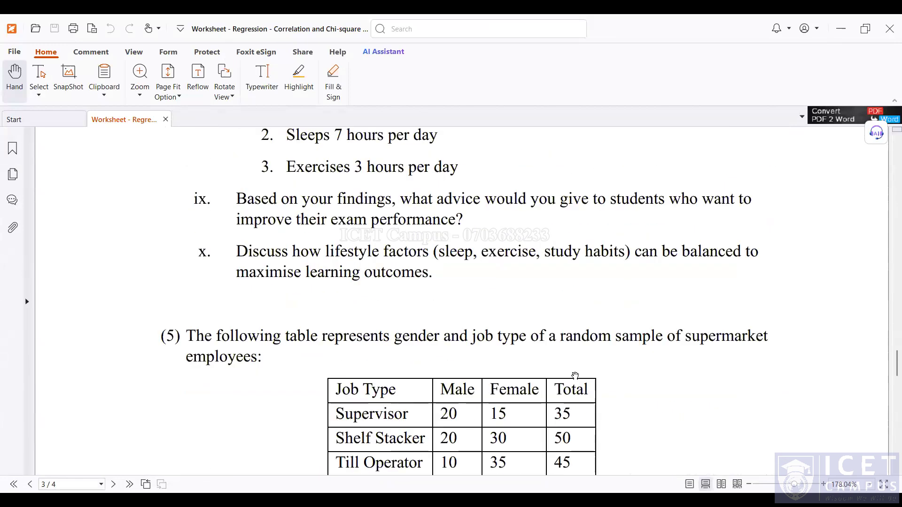
{"action": "scroll", "coordinate": [575, 375], "scroll_direction": "up", "scroll_amount": 5}
{"action": "scroll", "coordinate": [574, 376], "scroll_direction": "up", "scroll_amount": 20}
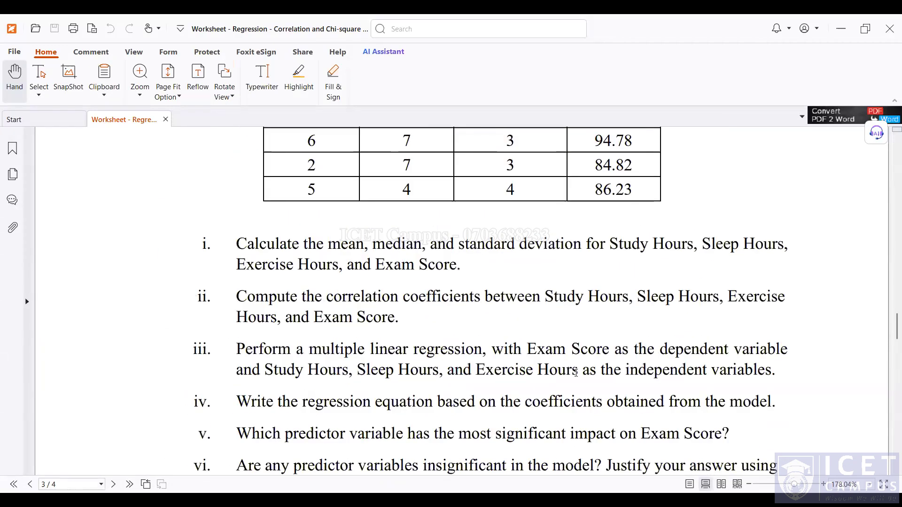
{"action": "scroll", "coordinate": [576, 373], "scroll_direction": "up", "scroll_amount": 3}
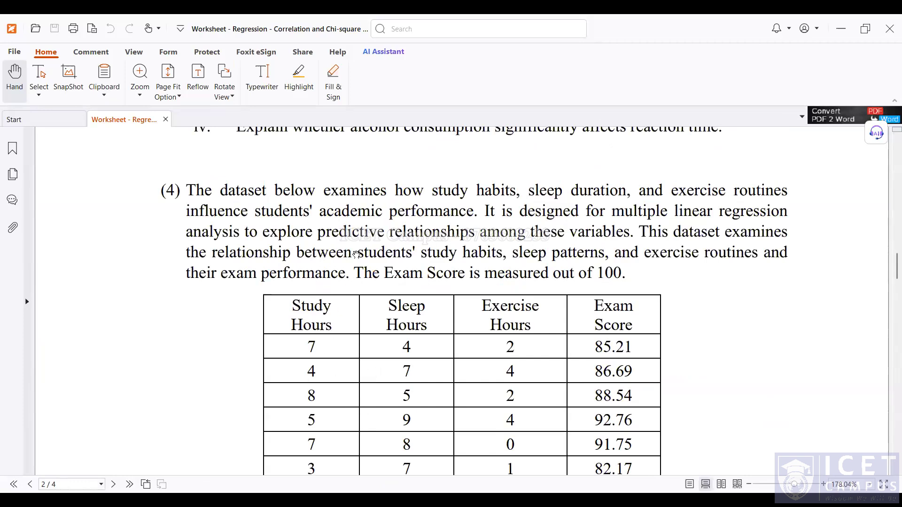
{"action": "scroll", "coordinate": [356, 254], "scroll_direction": "down", "scroll_amount": 2}
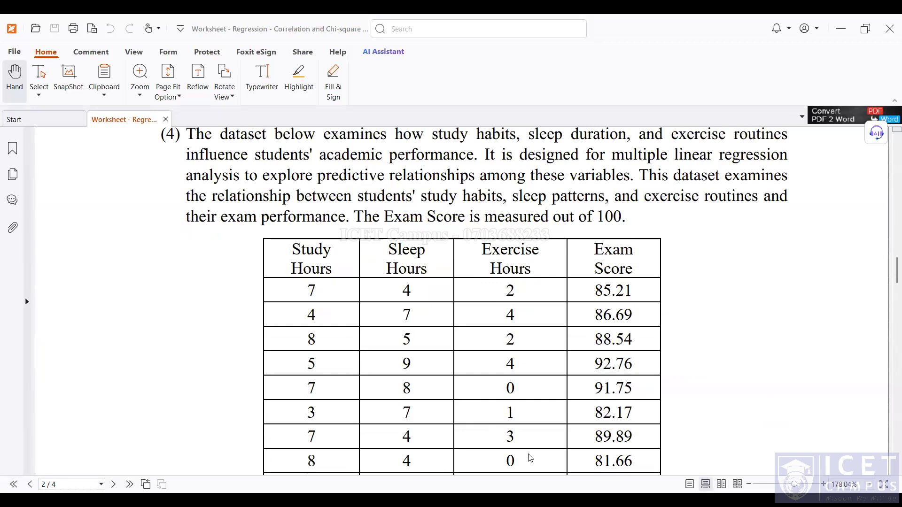
{"action": "scroll", "coordinate": [529, 458], "scroll_direction": "up", "scroll_amount": 1}
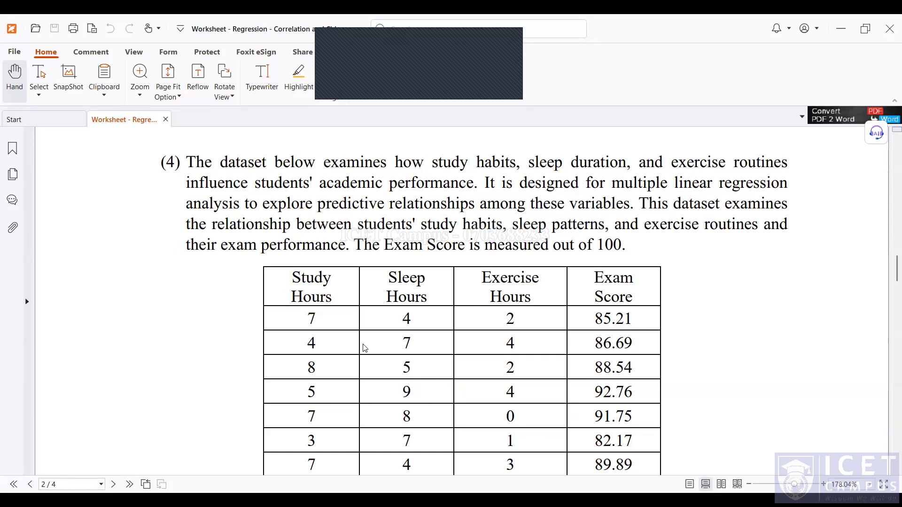
{"action": "scroll", "coordinate": [364, 348], "scroll_direction": "down", "scroll_amount": 1}
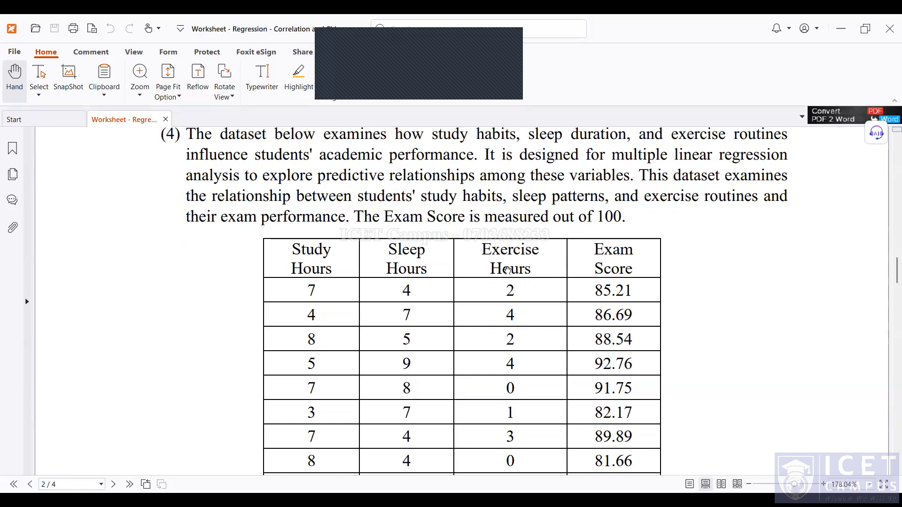
{"action": "scroll", "coordinate": [590, 270], "scroll_direction": "down", "scroll_amount": 6}
{"action": "scroll", "coordinate": [593, 275], "scroll_direction": "down", "scroll_amount": 12}
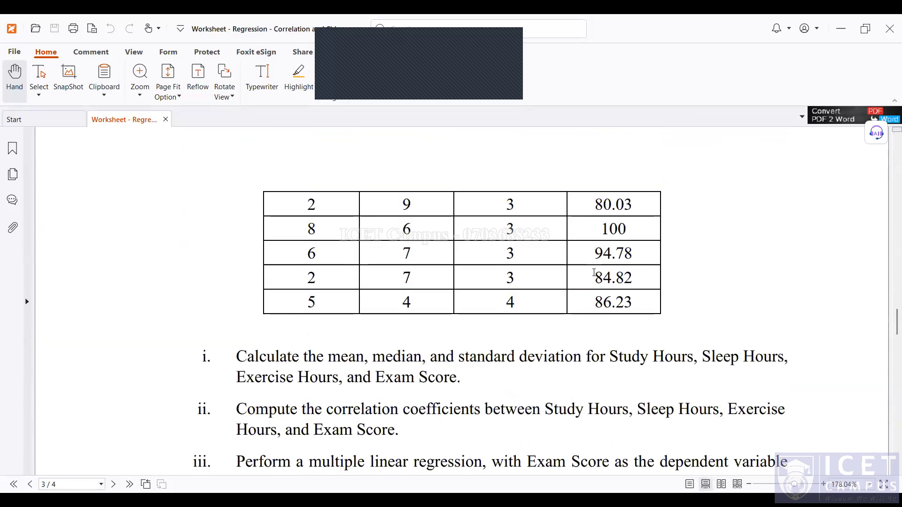
{"action": "scroll", "coordinate": [594, 272], "scroll_direction": "down", "scroll_amount": 1}
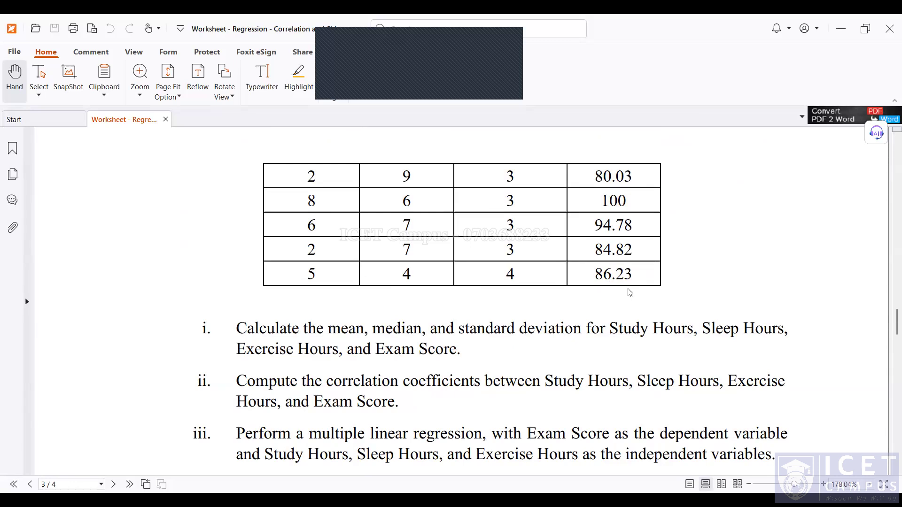
Open T_Q04.sav in SPSS and inspect its variable definitions and data for question 4
{"action": "key", "text": "alt+Tab"}
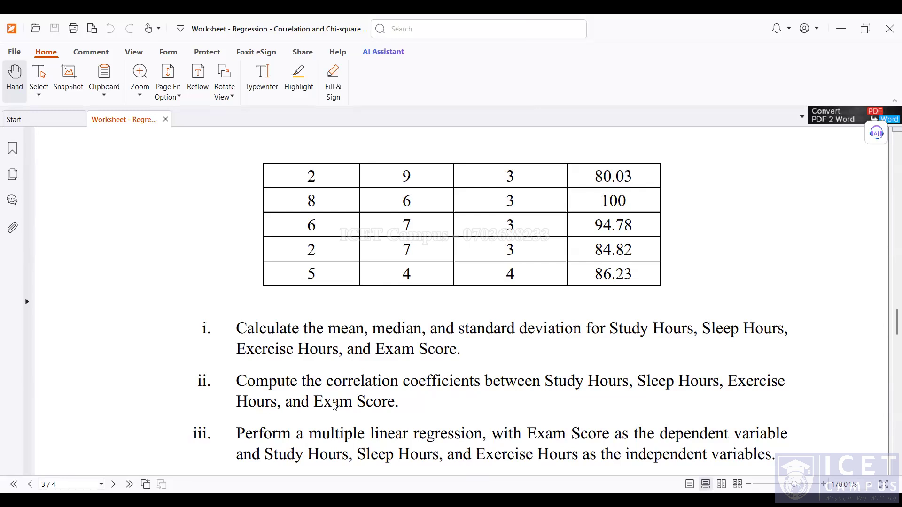
{"action": "key", "text": "alt+Tab"}
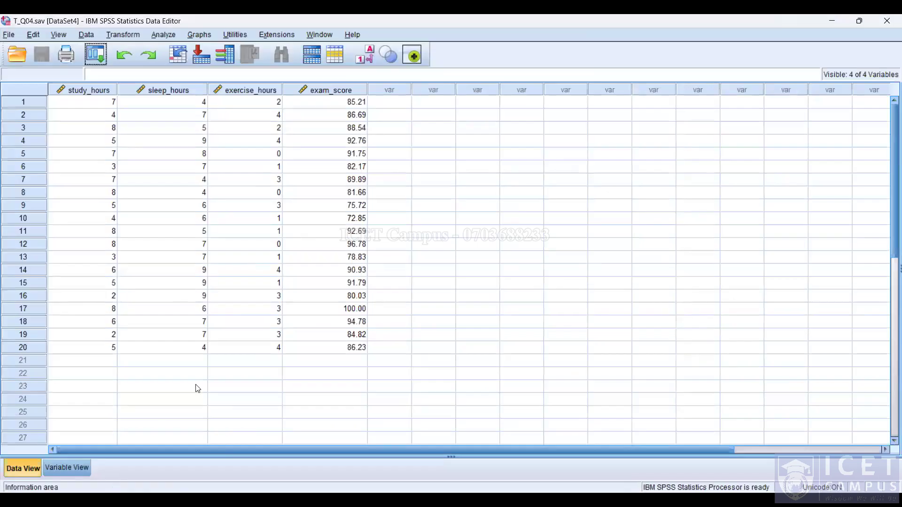
{"action": "left_click", "coordinate": [74, 467]}
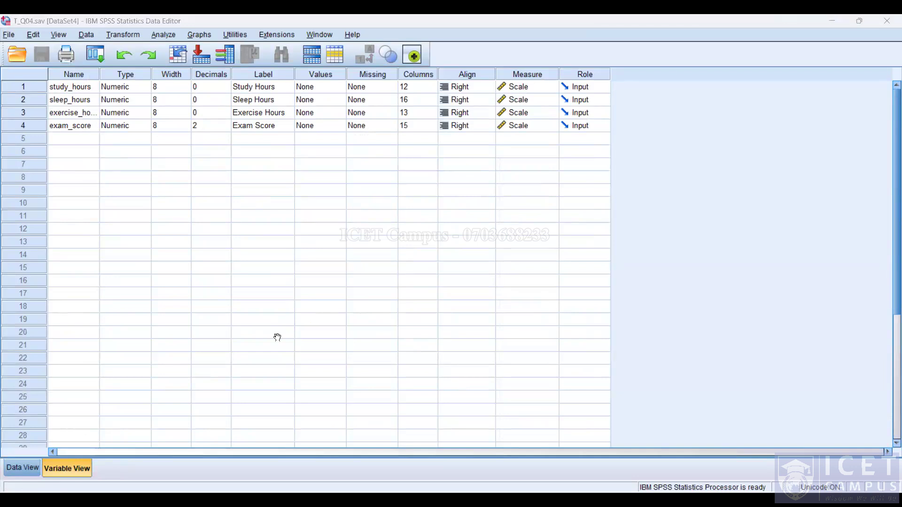
{"action": "key", "text": "alt+Tab"}
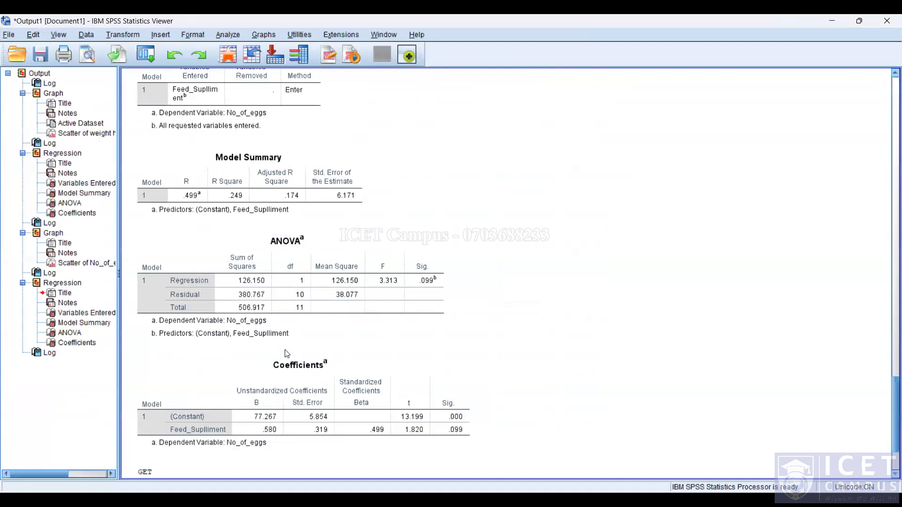
{"action": "key", "text": "alt+Tab"}
{"action": "key", "text": "ctrl+t"}
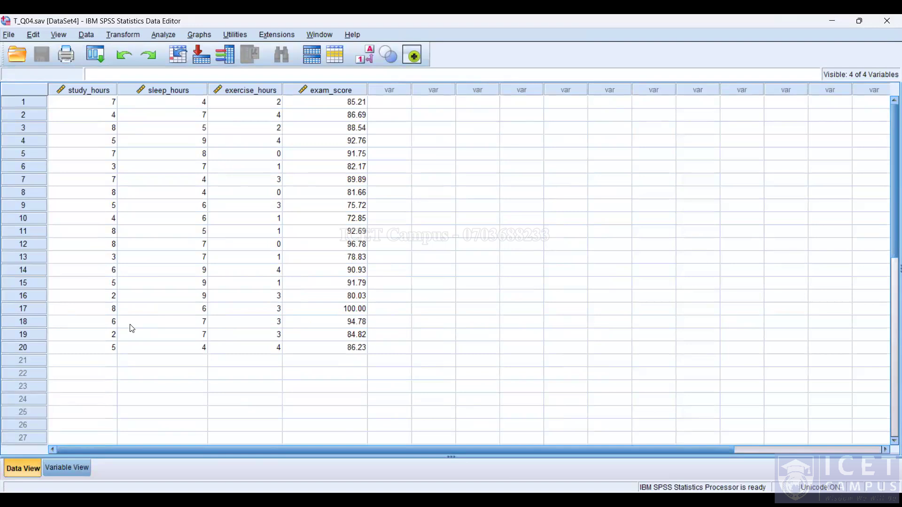
{"action": "key", "text": "alt+Tab"}
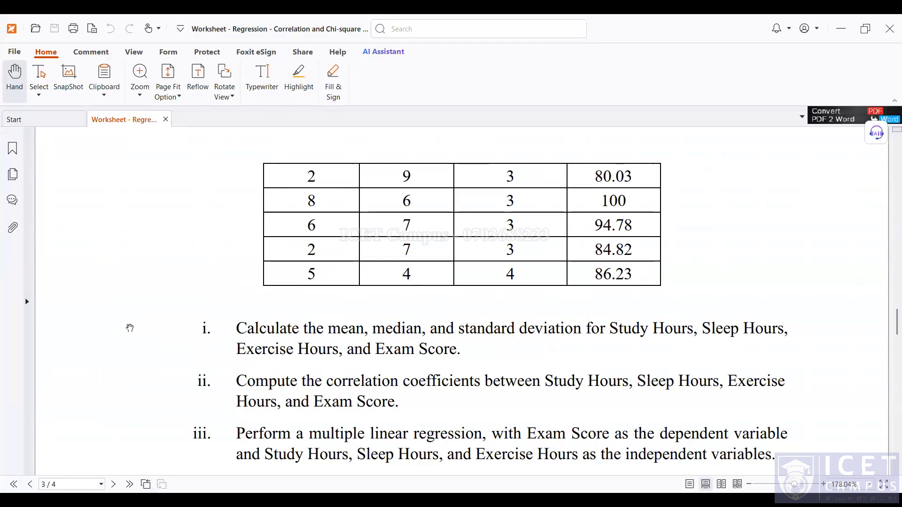
{"action": "key", "text": "alt+Tab"}
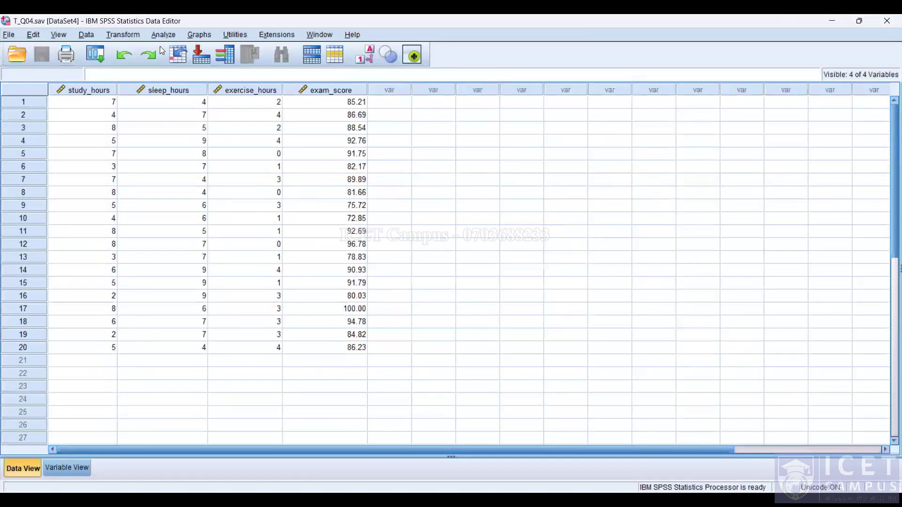
{"action": "left_click", "coordinate": [168, 31]}
{"action": "mouse_move", "coordinate": [182, 55]}
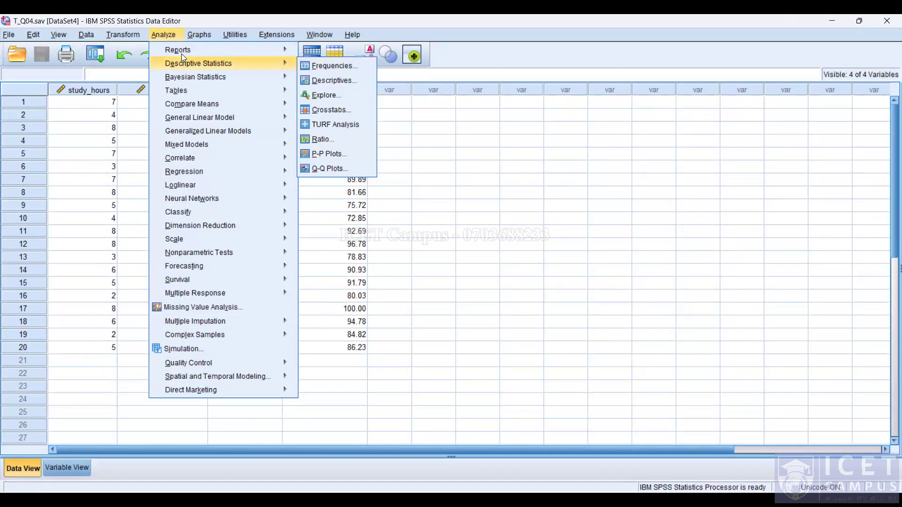
{"action": "key", "text": "alt+Tab"}
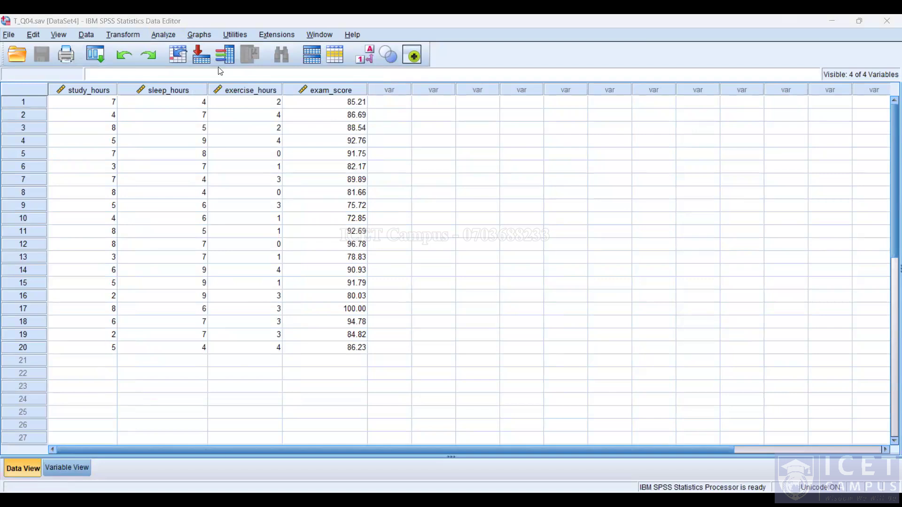
{"action": "left_click", "coordinate": [164, 34]}
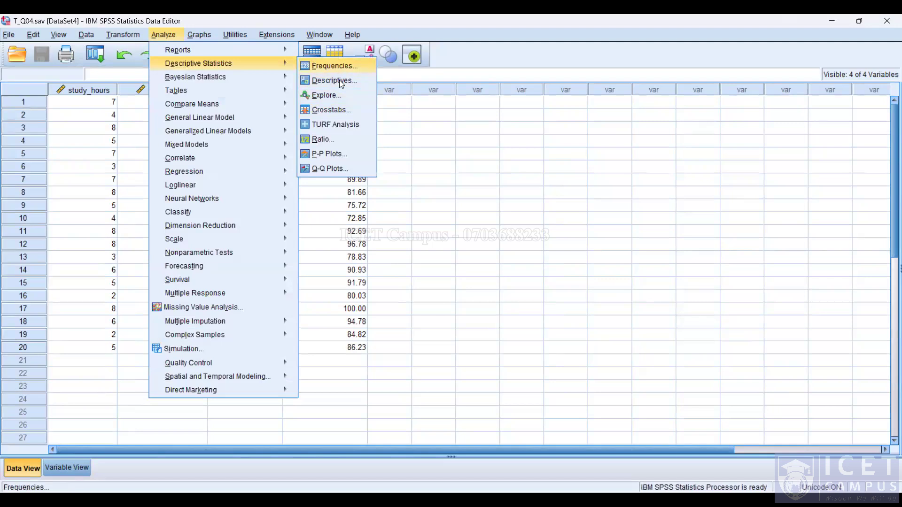
{"action": "key", "text": "Return"}
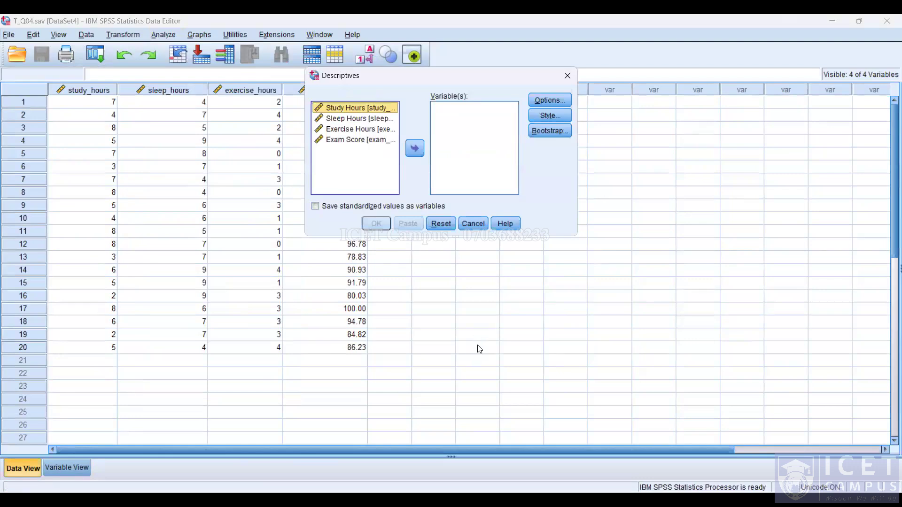
{"action": "left_click", "coordinate": [555, 100]}
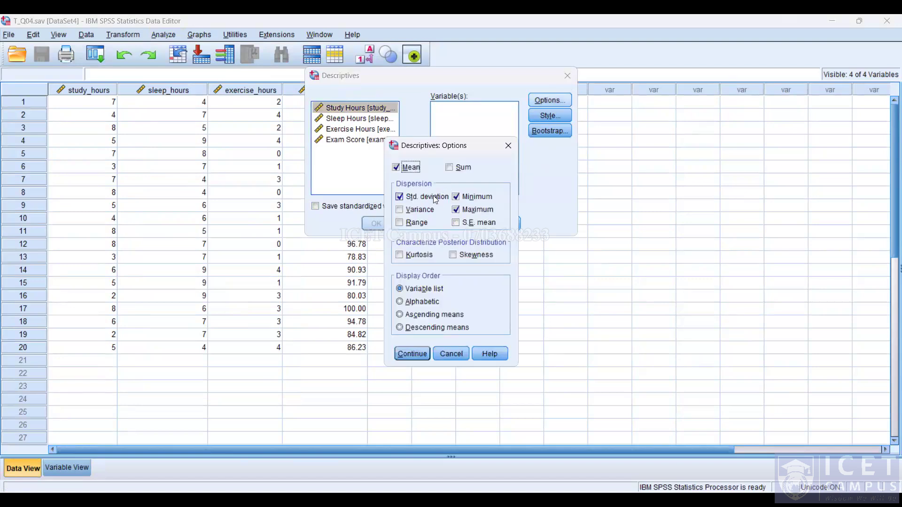
{"action": "left_click", "coordinate": [471, 198]}
{"action": "left_click", "coordinate": [474, 206]}
{"action": "left_click", "coordinate": [460, 354]}
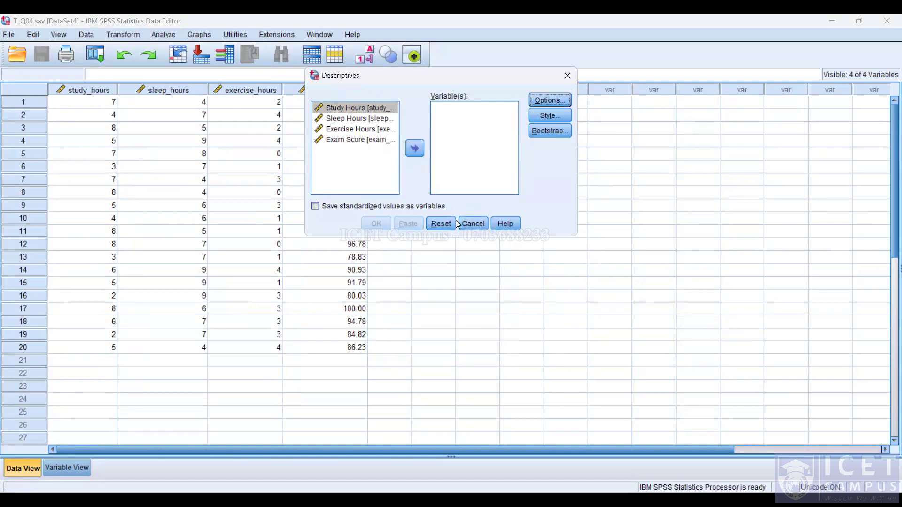
{"action": "left_click", "coordinate": [473, 224]}
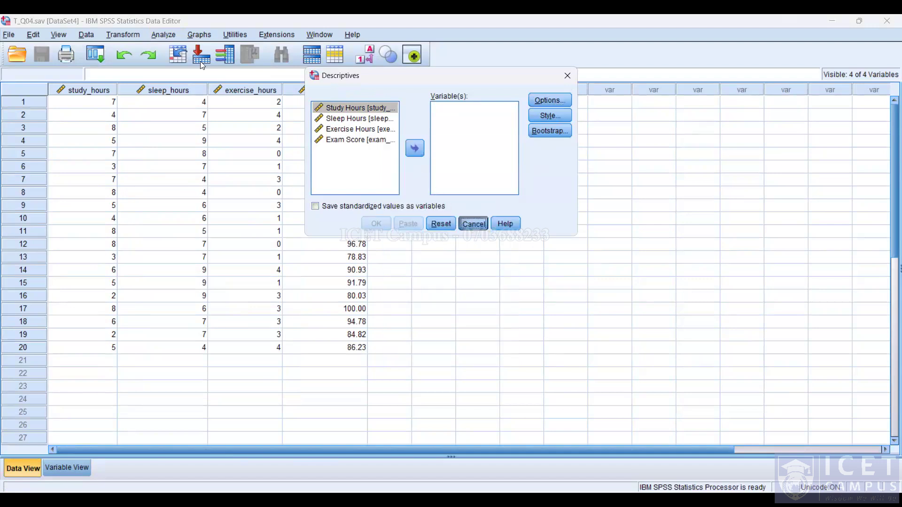
{"action": "left_click", "coordinate": [173, 34]}
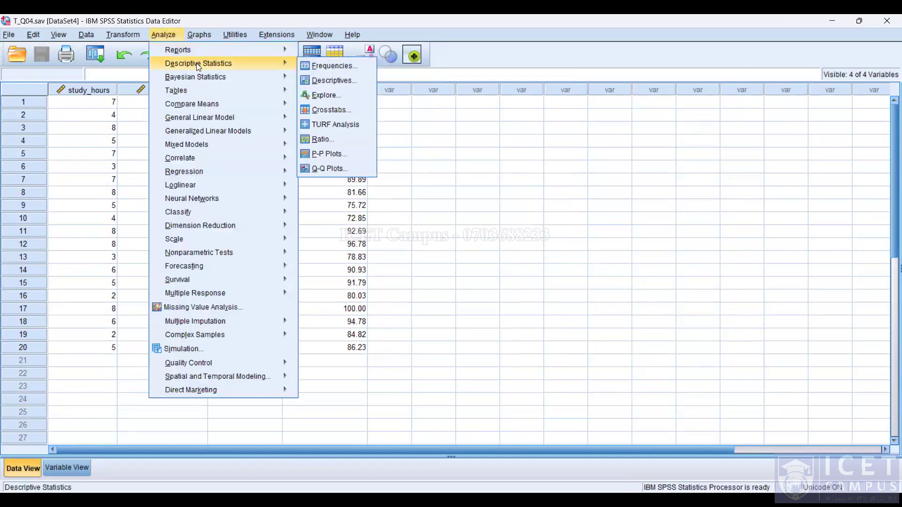
{"action": "mouse_move", "coordinate": [277, 81]}
{"action": "mouse_move", "coordinate": [271, 66]}
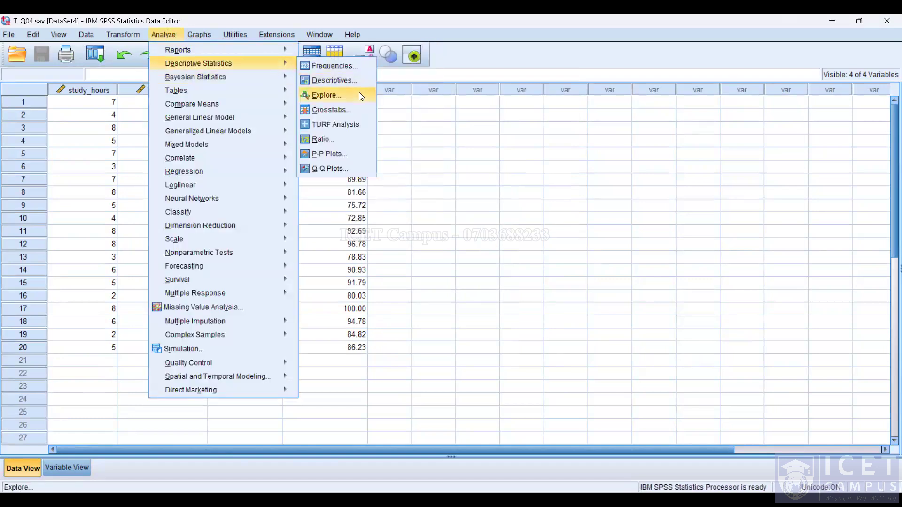
{"action": "left_click", "coordinate": [359, 94]}
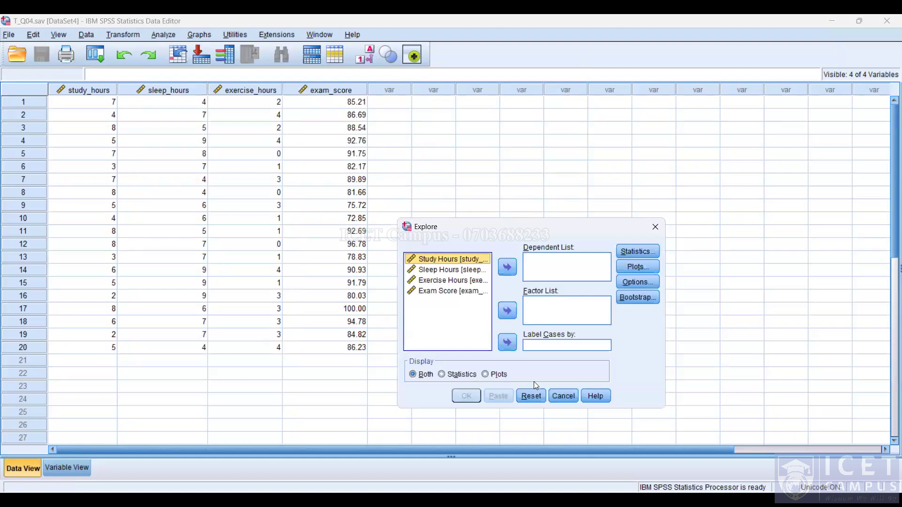
{"action": "left_click", "coordinate": [656, 233]}
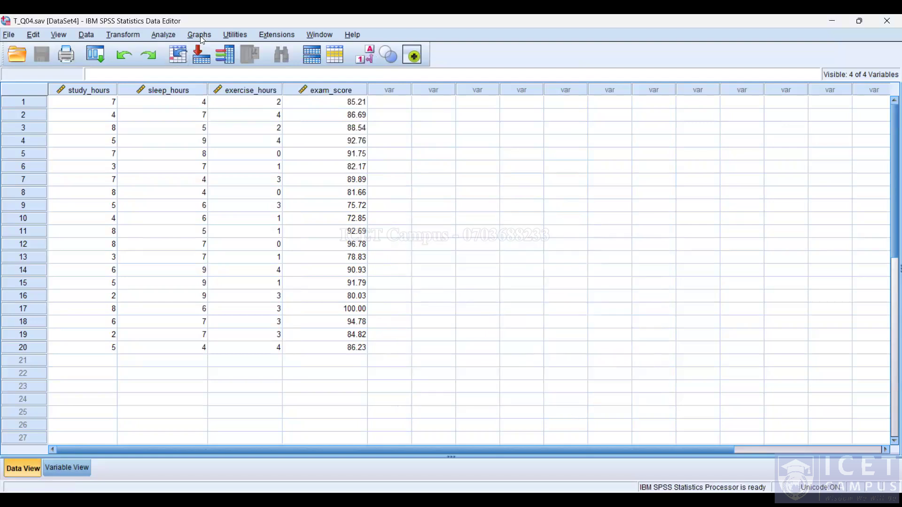
{"action": "left_click", "coordinate": [201, 36]}
{"action": "mouse_move", "coordinate": [231, 125]}
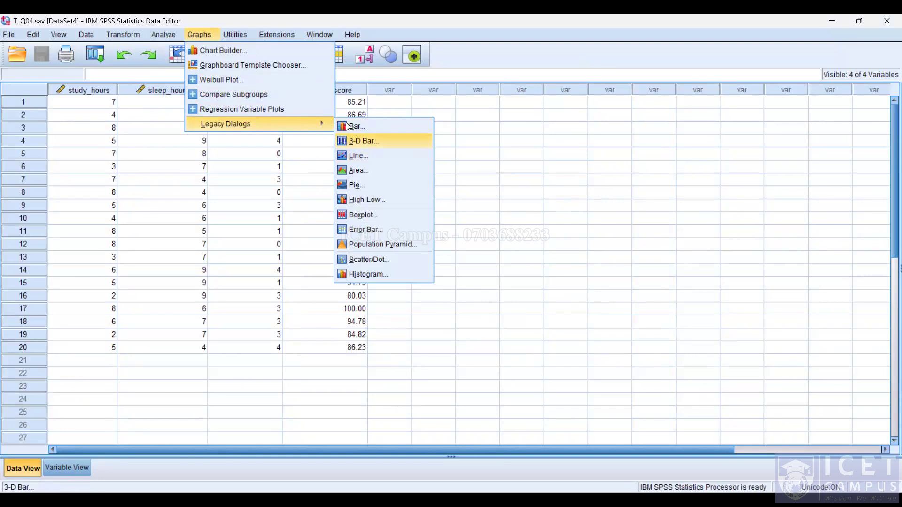
{"action": "left_click", "coordinate": [176, 35]}
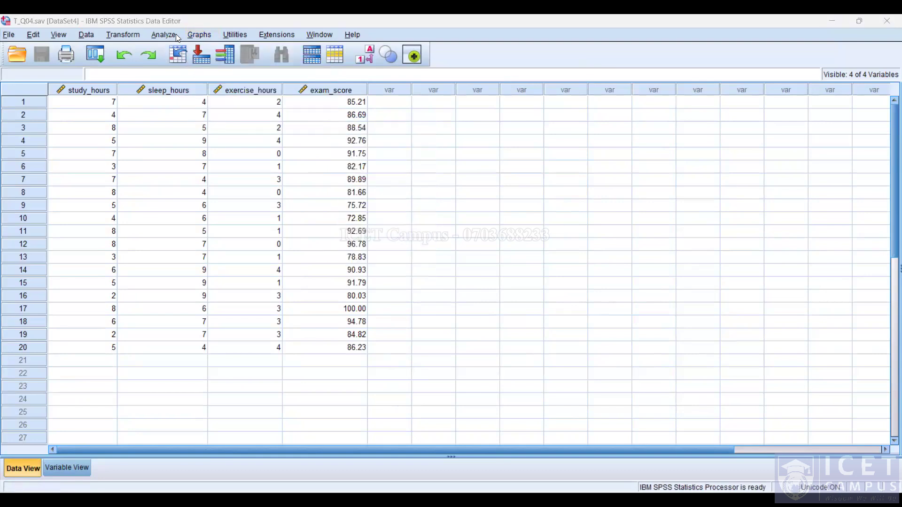
{"action": "left_click", "coordinate": [163, 35]}
{"action": "mouse_move", "coordinate": [206, 63]}
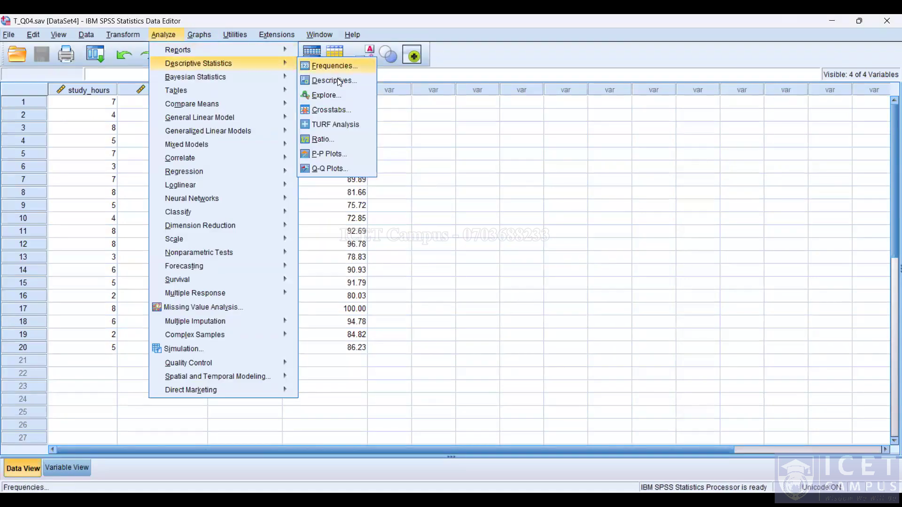
{"action": "left_click", "coordinate": [343, 96]}
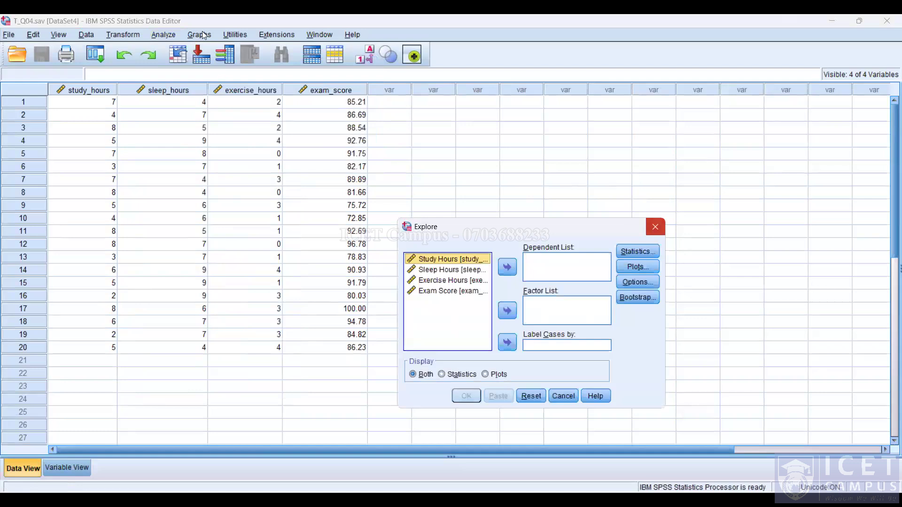
{"action": "left_click", "coordinate": [655, 226]}
Set up a Frequencies analysis with Study Hours, Sleep Hours, Exercise Hours and Exam Score as the variables
{"action": "left_click", "coordinate": [165, 36]}
{"action": "mouse_move", "coordinate": [230, 62]}
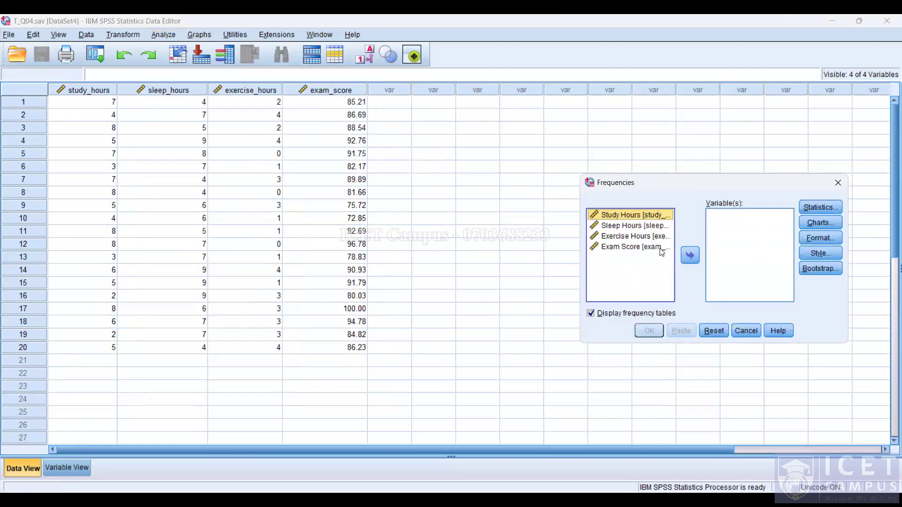
{"action": "left_click", "coordinate": [662, 249], "text": "shift"}
{"action": "left_click", "coordinate": [689, 256]}
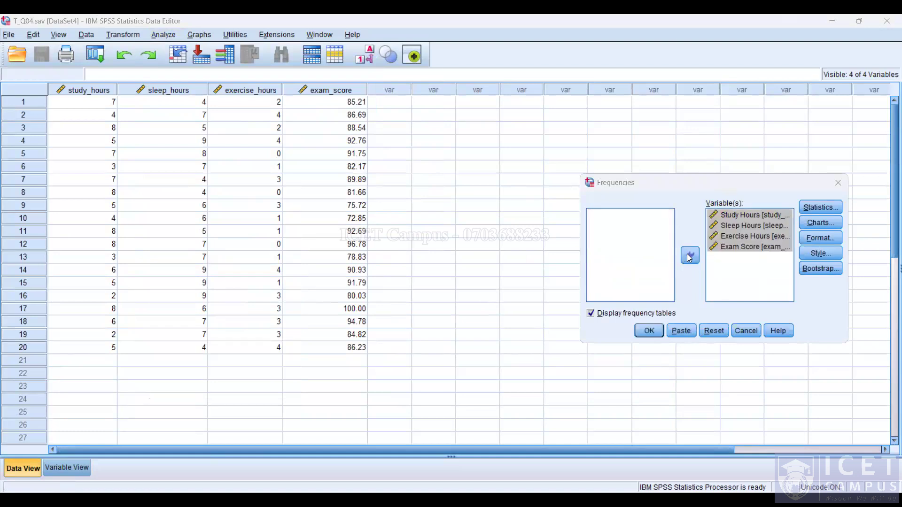
Request the mean, median and standard deviation asked for in worksheet question 4 (i), and run the Frequencies analysis
{"action": "key", "text": "alt+Tab"}
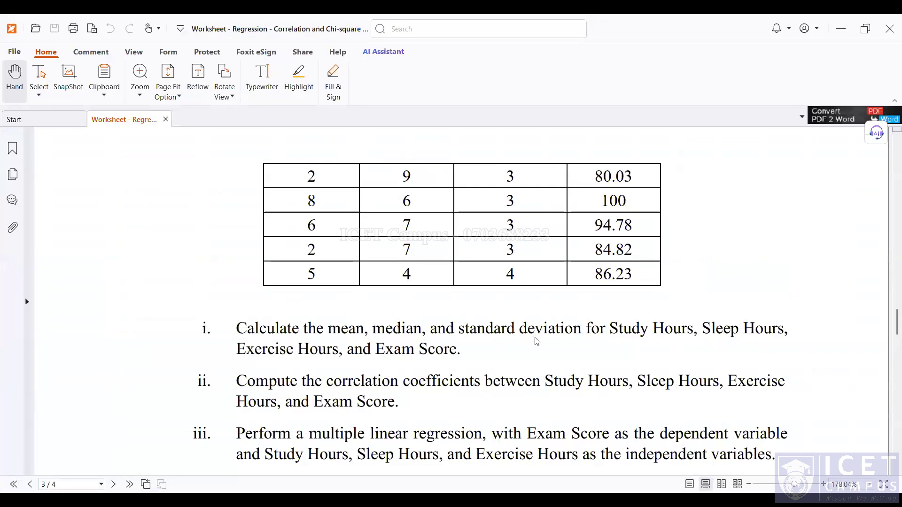
{"action": "key", "text": "alt+Tab"}
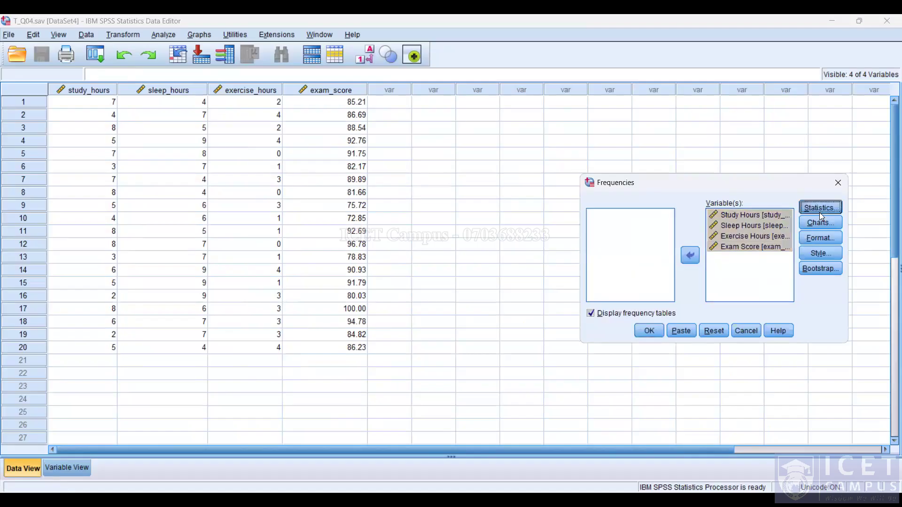
{"action": "left_click", "coordinate": [819, 209]}
{"action": "left_click", "coordinate": [694, 176]}
{"action": "left_click", "coordinate": [696, 188]}
{"action": "left_click", "coordinate": [543, 306]}
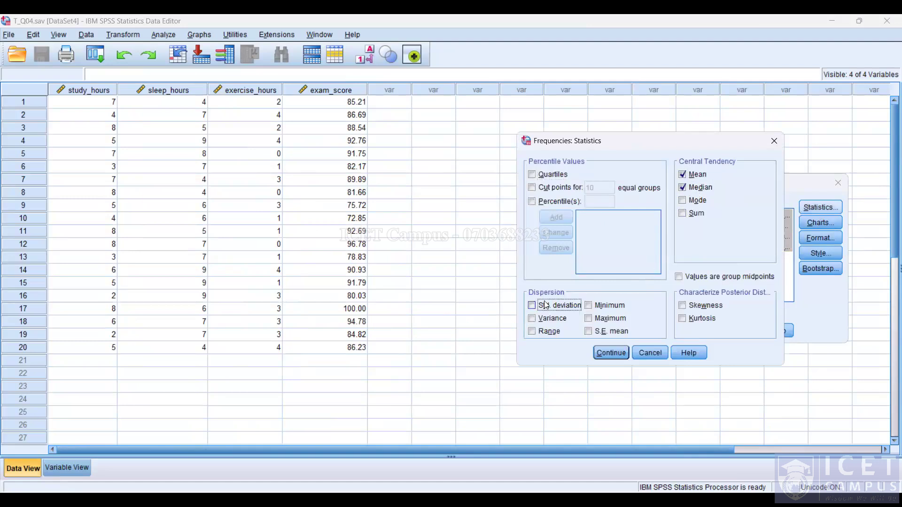
{"action": "left_click", "coordinate": [626, 353]}
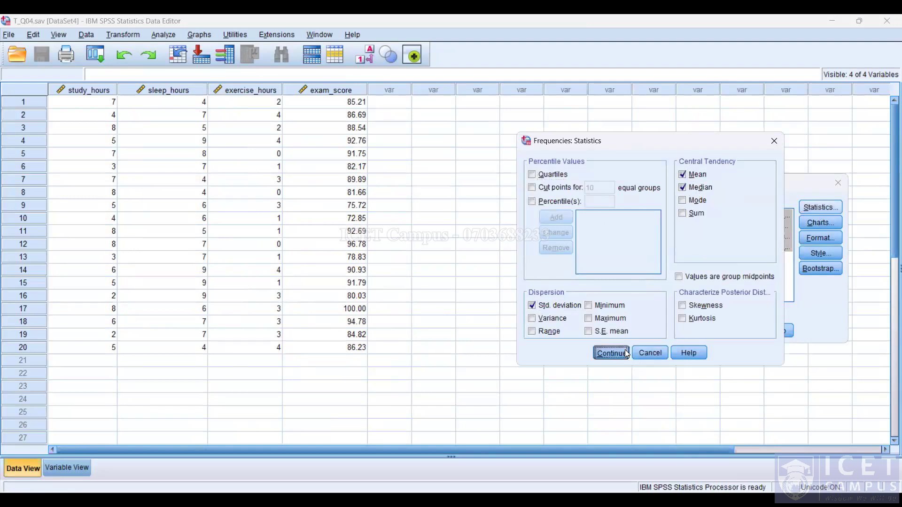
{"action": "left_click", "coordinate": [649, 331]}
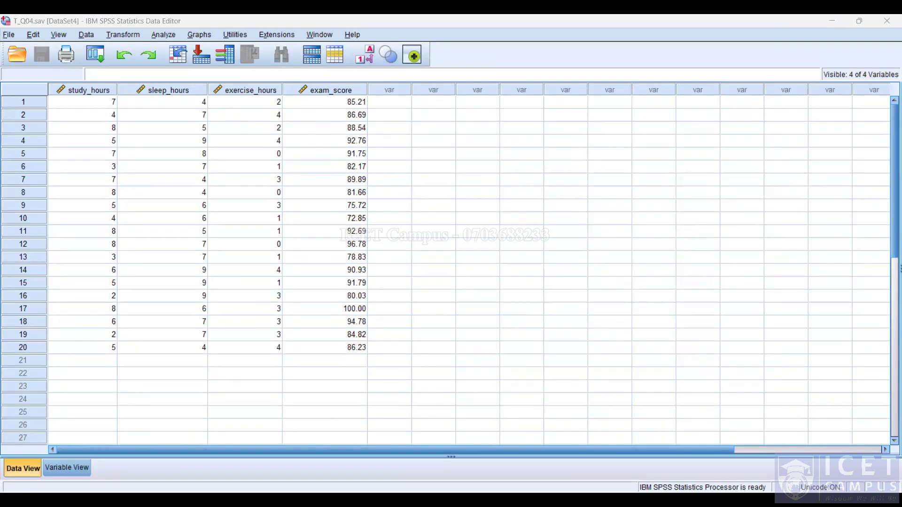
Check the Frequencies Statistics table against worksheet sub-question i, reading the mean, median and standard deviation of each variable
{"action": "key", "text": "alt+Tab"}
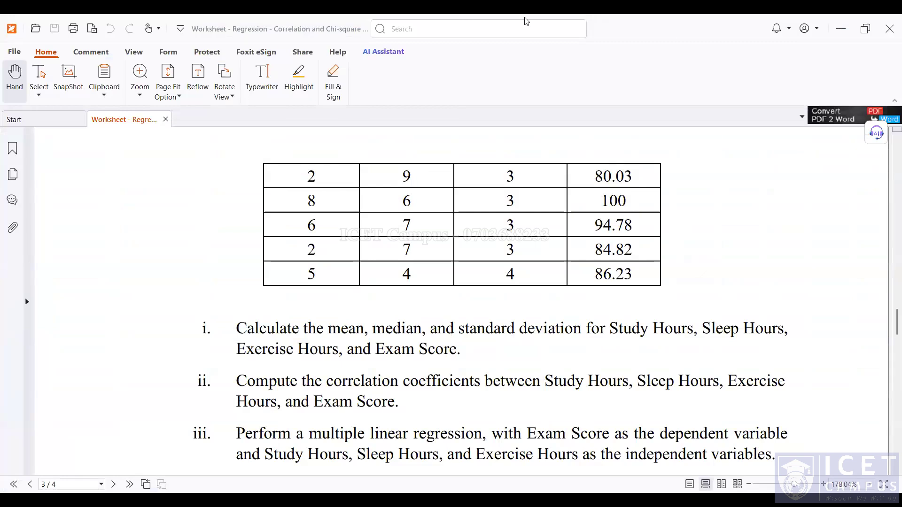
{"action": "key", "text": "alt+Tab"}
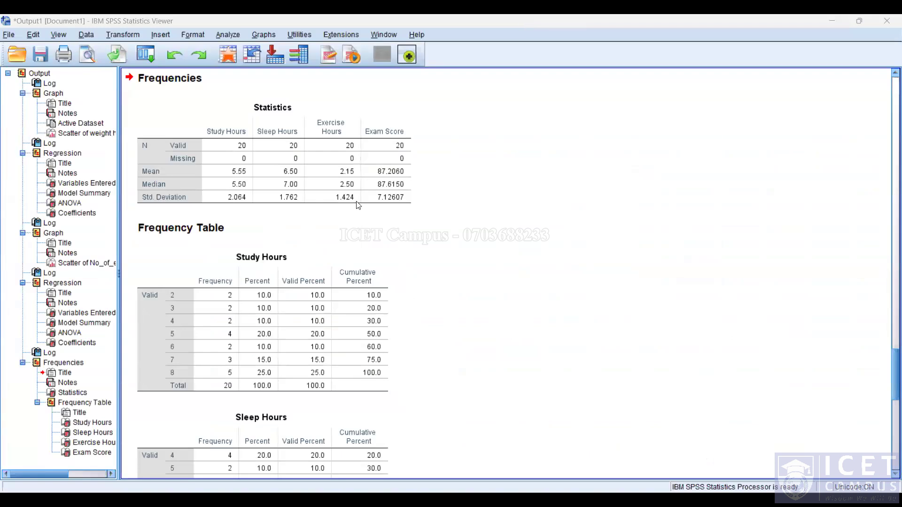
{"action": "scroll", "coordinate": [296, 212], "scroll_direction": "up", "scroll_amount": 2}
{"action": "left_click", "coordinate": [295, 212]}
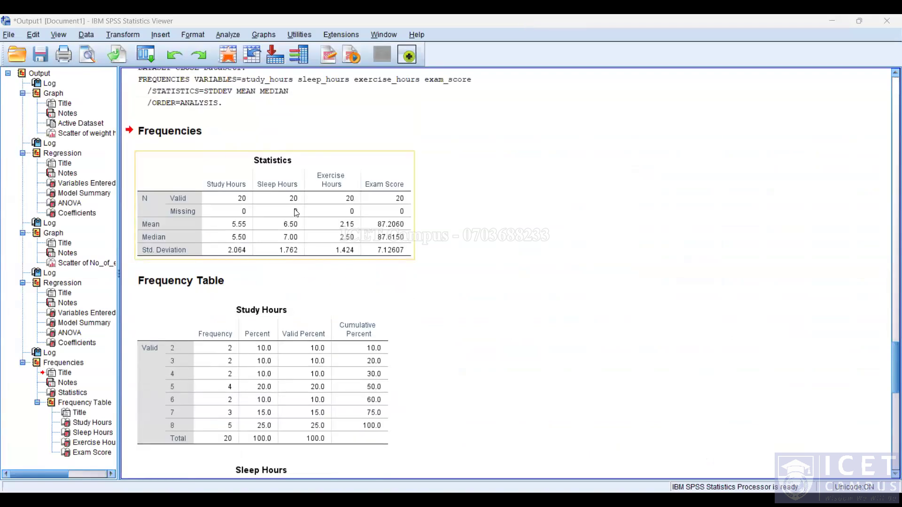
{"action": "scroll", "coordinate": [296, 212], "scroll_direction": "up", "scroll_amount": 2}
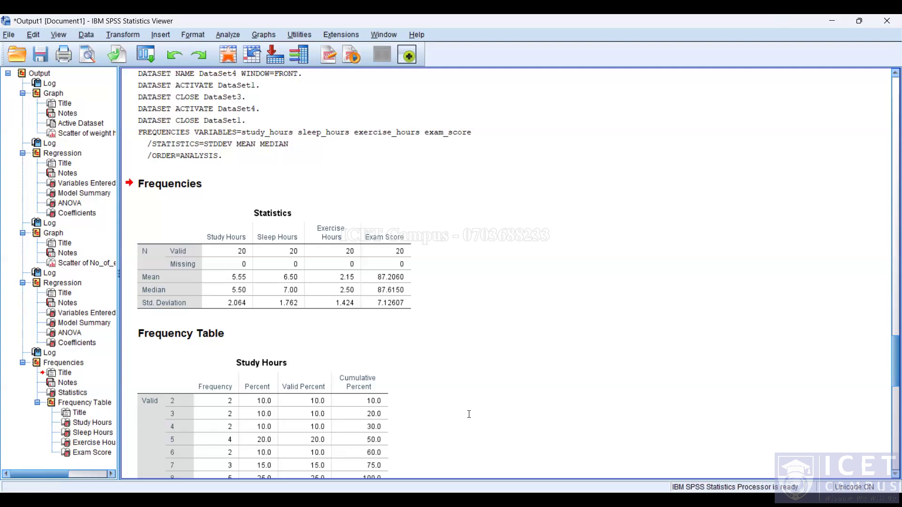
Run a two-tailed Pearson bivariate correlation on Study Hours, Sleep Hours, Exercise Hours and Exam Score for sub-question ii, and inspect the Correlations table
{"action": "key", "text": "alt+Tab"}
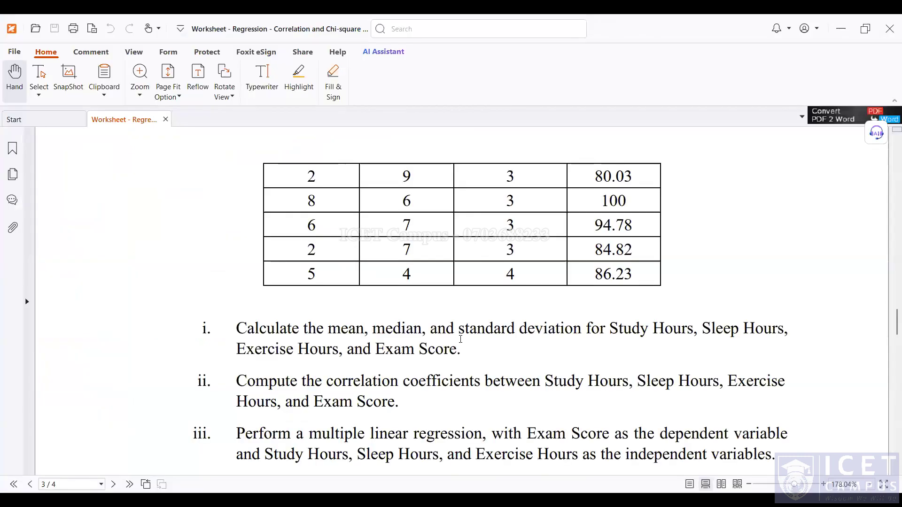
{"action": "scroll", "coordinate": [461, 344], "scroll_direction": "down", "scroll_amount": 2}
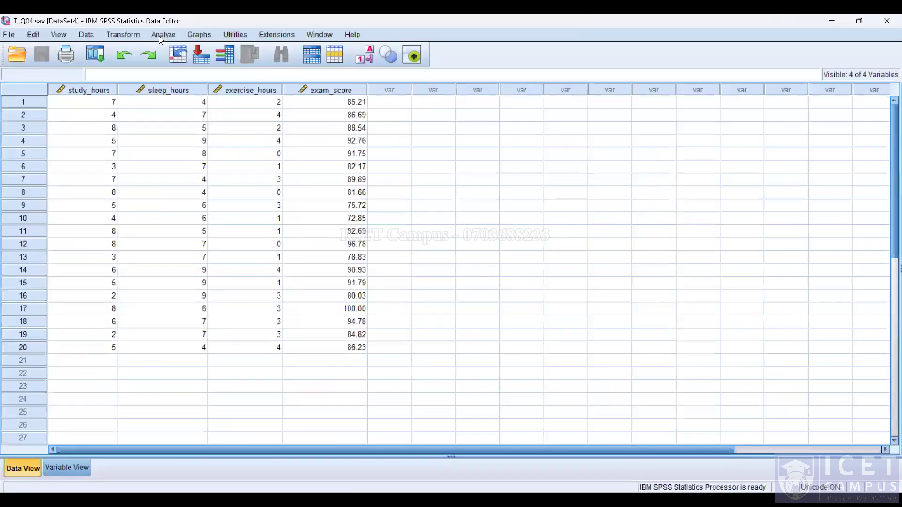
{"action": "left_click", "coordinate": [159, 35]}
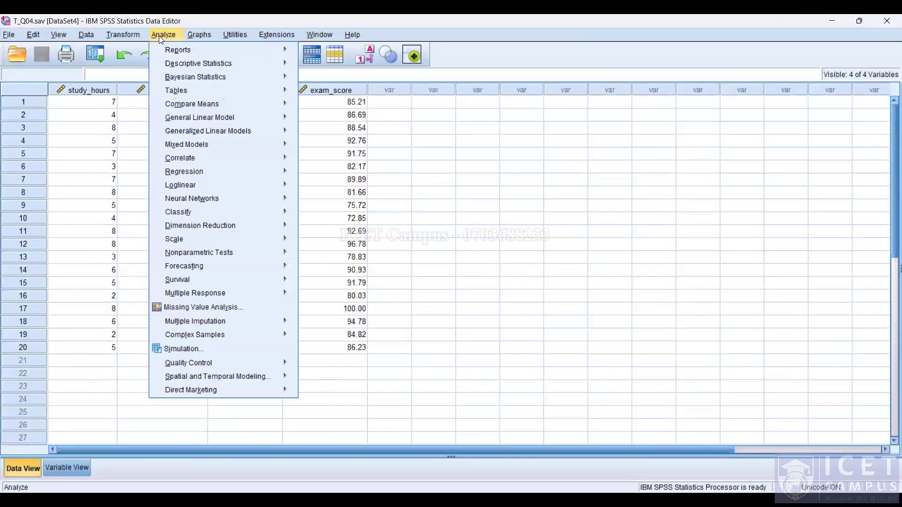
{"action": "mouse_move", "coordinate": [219, 161]}
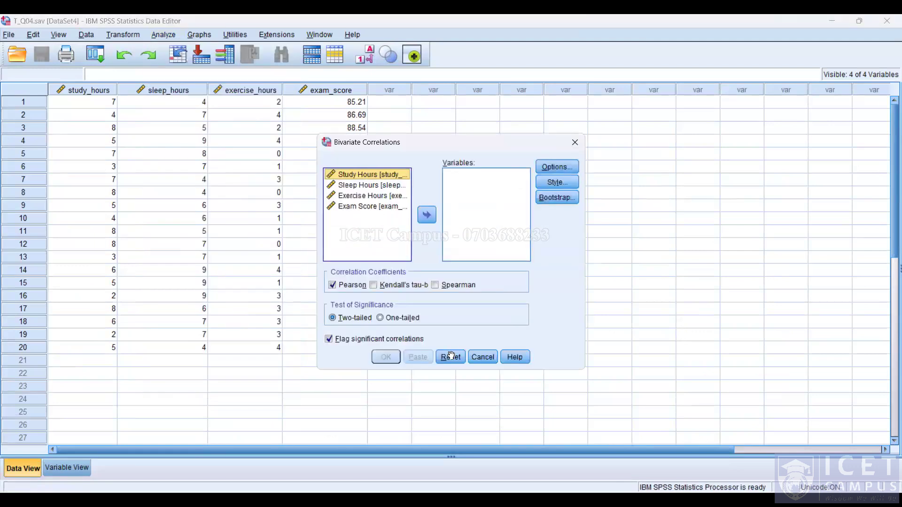
{"action": "key", "text": "alt+Tab"}
{"action": "key", "text": "alt+Tab"}
{"action": "left_click", "coordinate": [388, 207], "text": "shift"}
{"action": "left_click", "coordinate": [419, 220]}
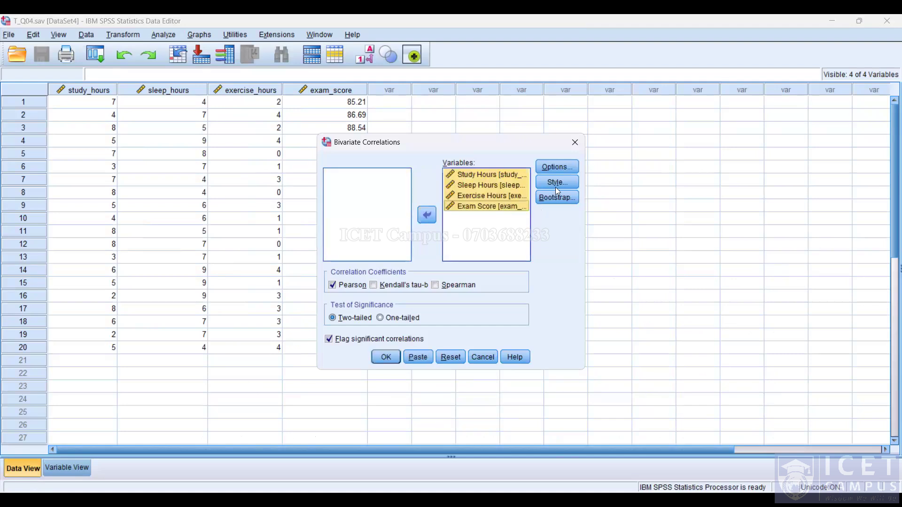
{"action": "left_click", "coordinate": [381, 360]}
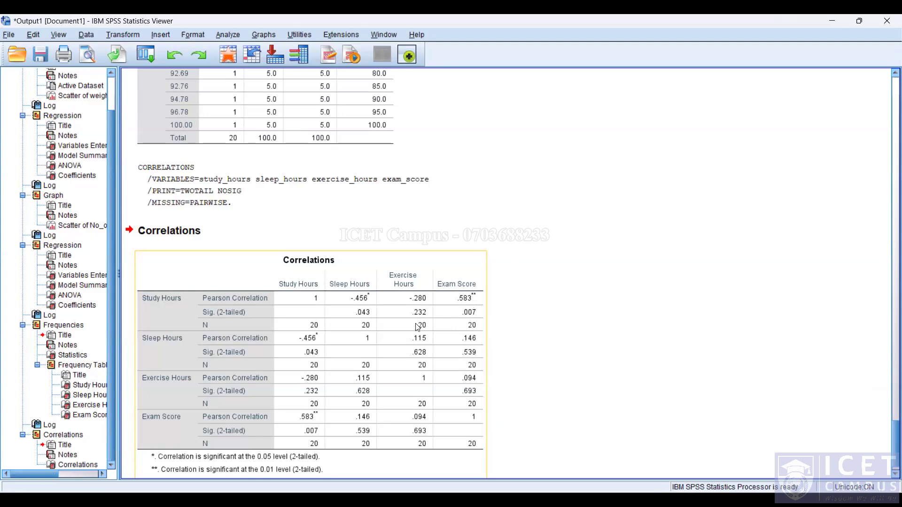
{"action": "left_click", "coordinate": [502, 332]}
{"action": "left_click", "coordinate": [421, 276]}
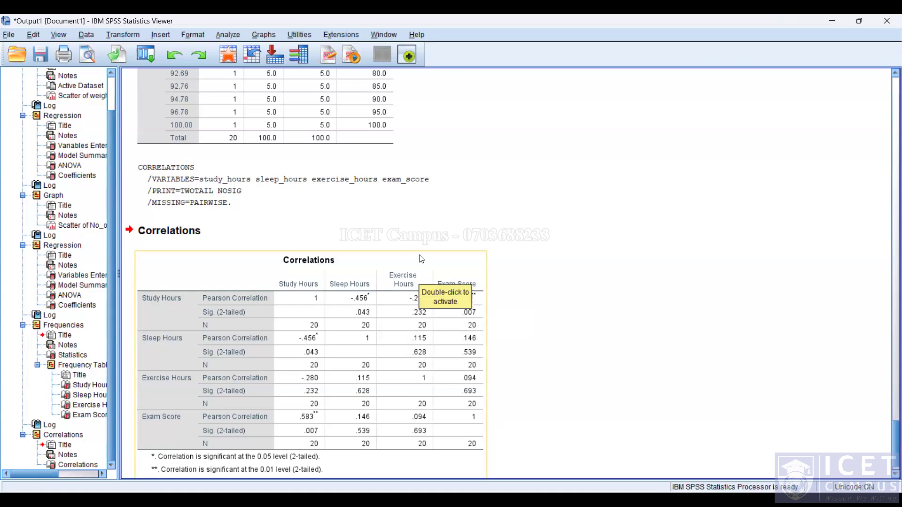
Set up the linear regression for sub-question iii with Exam Score as dependent and Study Hours, Sleep Hours and Exercise Hours as independents
{"action": "key", "text": "alt+Tab"}
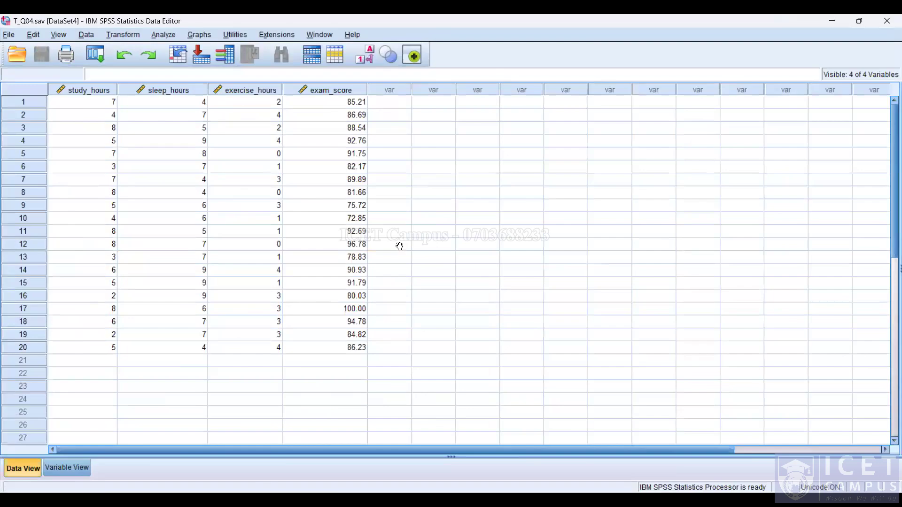
{"action": "key", "text": "alt+Tab"}
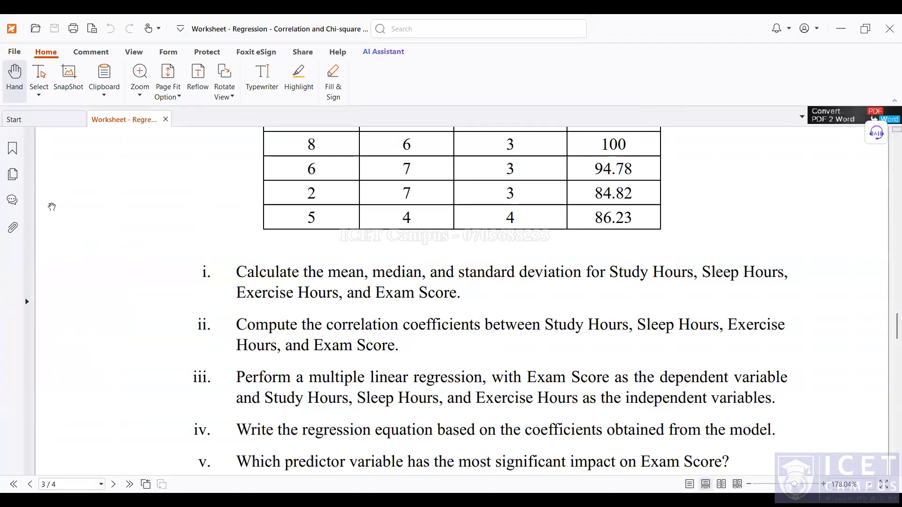
{"action": "scroll", "coordinate": [221, 195], "scroll_direction": "down", "scroll_amount": 3}
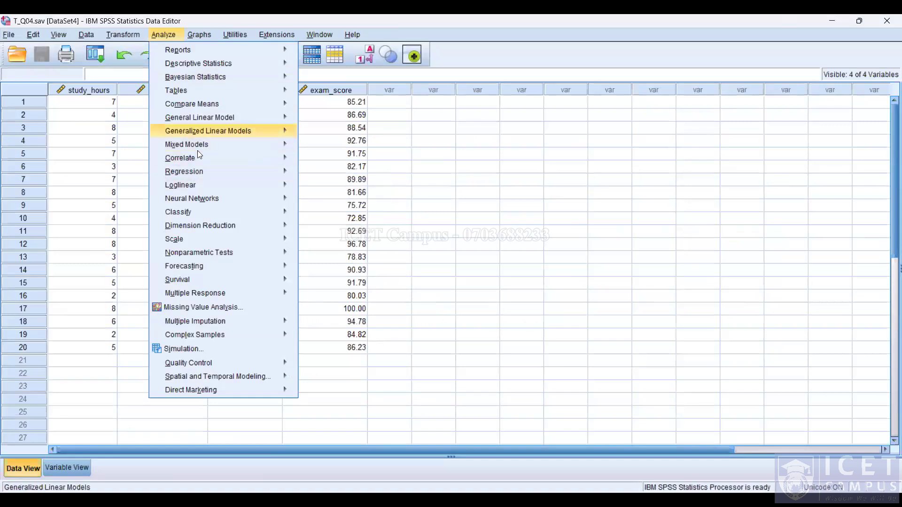
{"action": "mouse_move", "coordinate": [199, 118]}
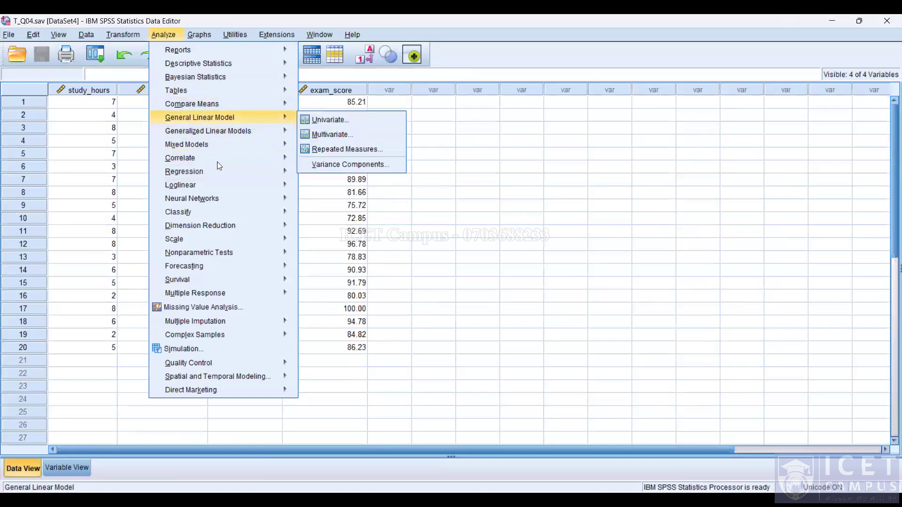
{"action": "mouse_move", "coordinate": [219, 172]}
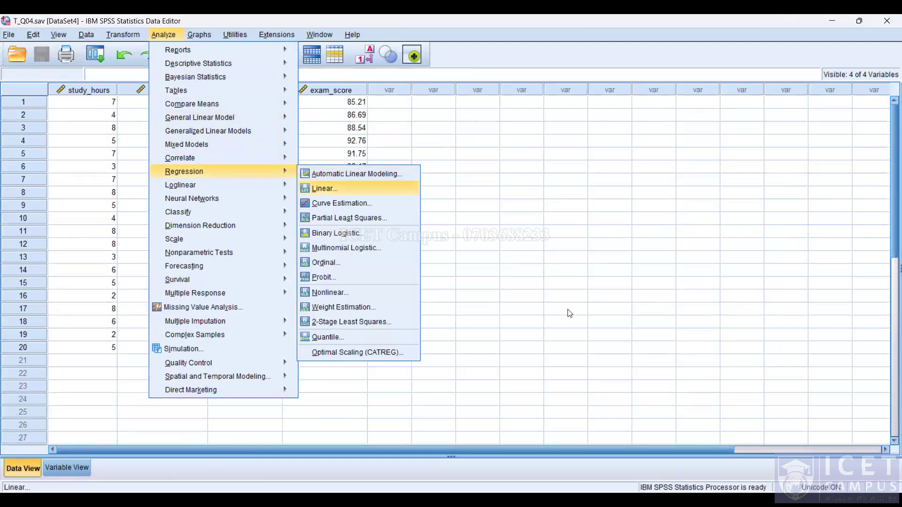
{"action": "left_click", "coordinate": [332, 189]}
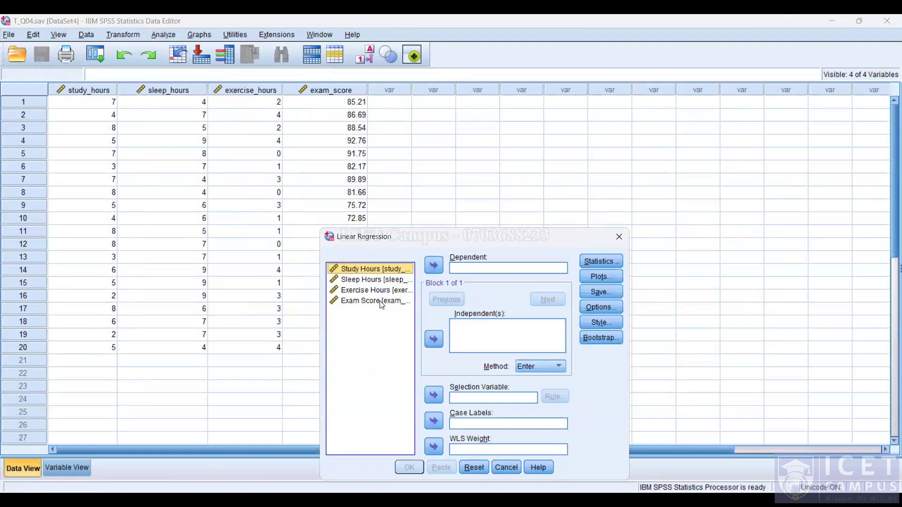
{"action": "left_click", "coordinate": [375, 300]}
{"action": "left_click", "coordinate": [429, 268]}
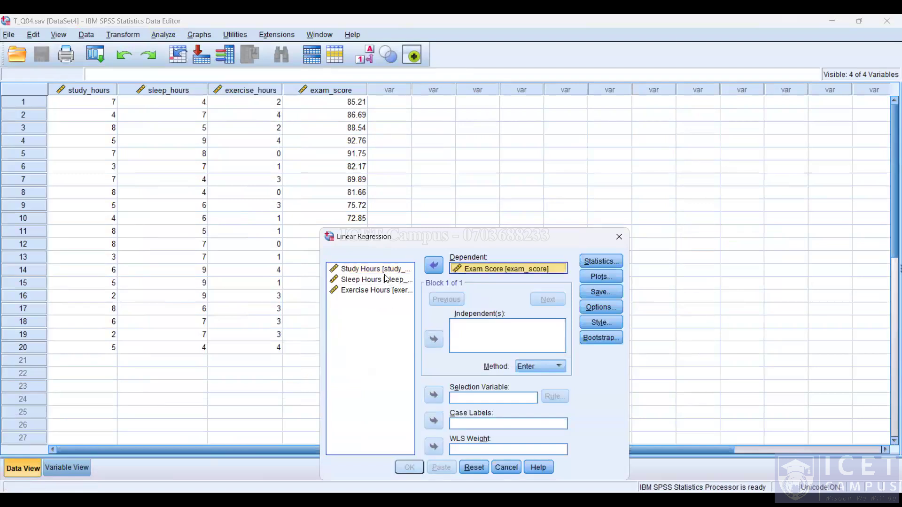
{"action": "left_click", "coordinate": [389, 270]}
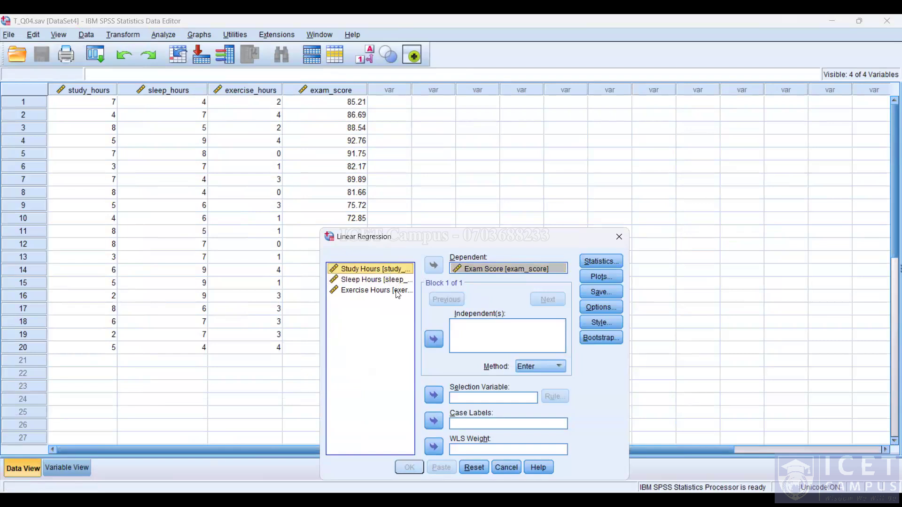
{"action": "left_click", "coordinate": [397, 291], "text": "shift"}
{"action": "left_click", "coordinate": [431, 337]}
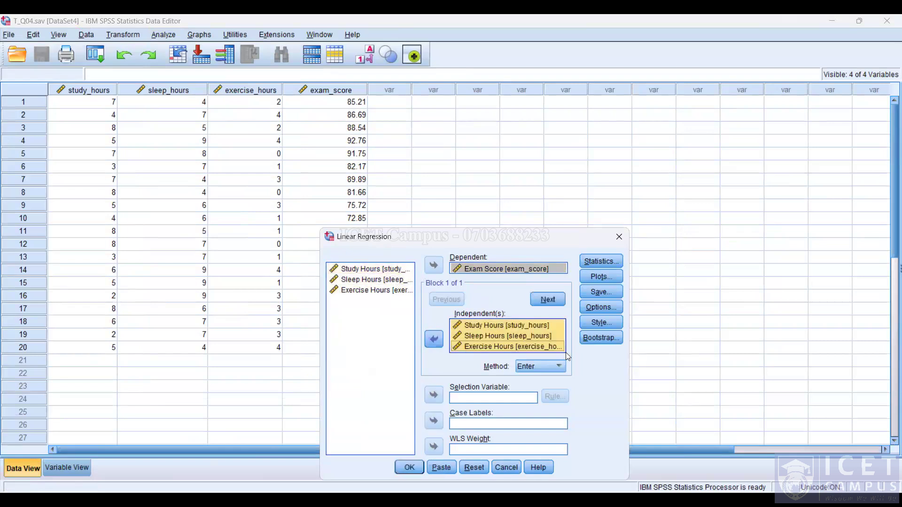
Keep the regression's default statistics, plots and options, run it, and inspect the Model Summary, ANOVA and Coefficients tables
{"action": "left_click", "coordinate": [602, 261]}
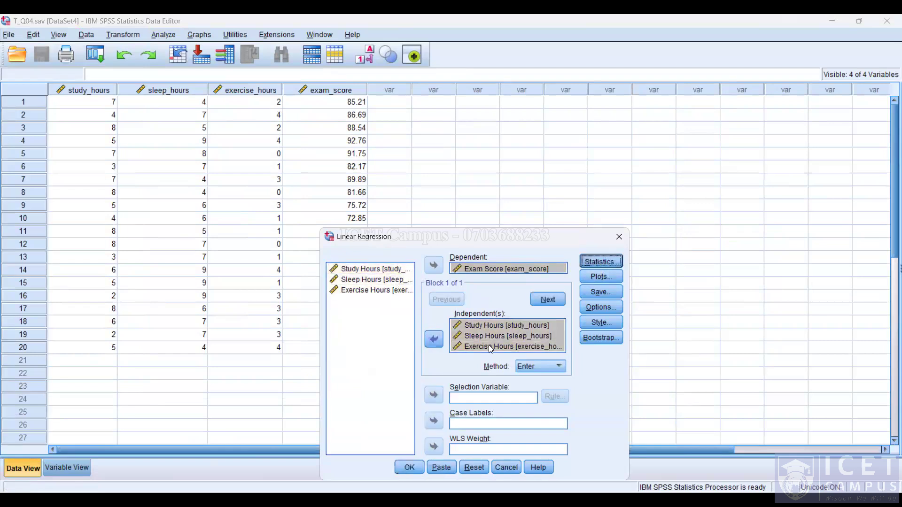
{"action": "left_click", "coordinate": [450, 334]}
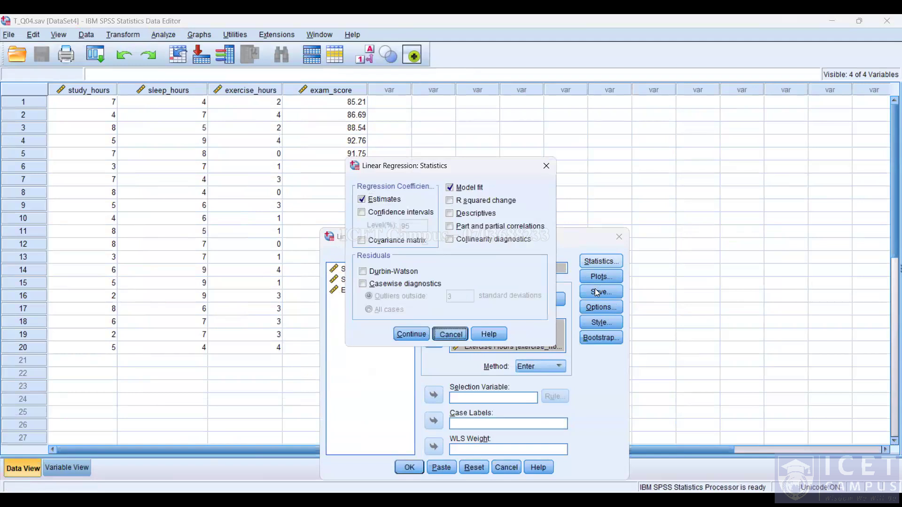
{"action": "left_click", "coordinate": [600, 277]}
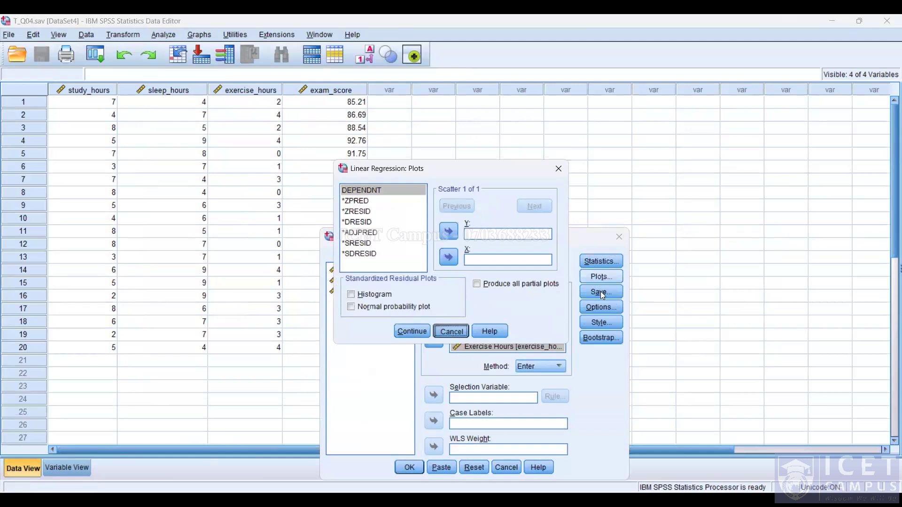
{"action": "left_click", "coordinate": [607, 309]}
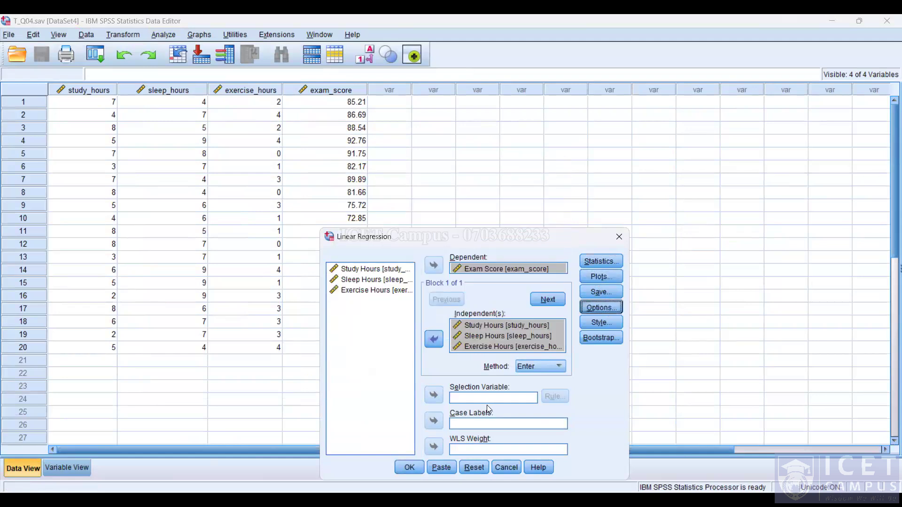
{"action": "left_click", "coordinate": [477, 429]}
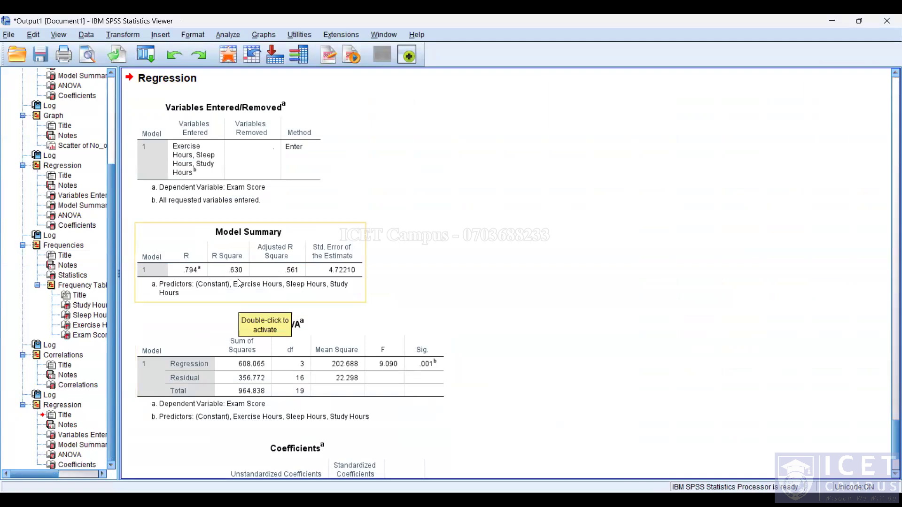
{"action": "scroll", "coordinate": [239, 286], "scroll_direction": "down", "scroll_amount": 3}
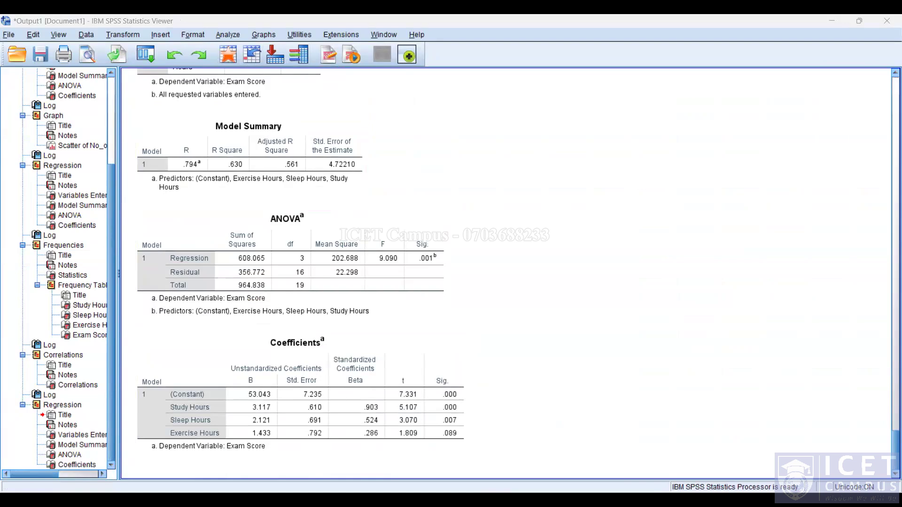
{"action": "left_click", "coordinate": [343, 379]}
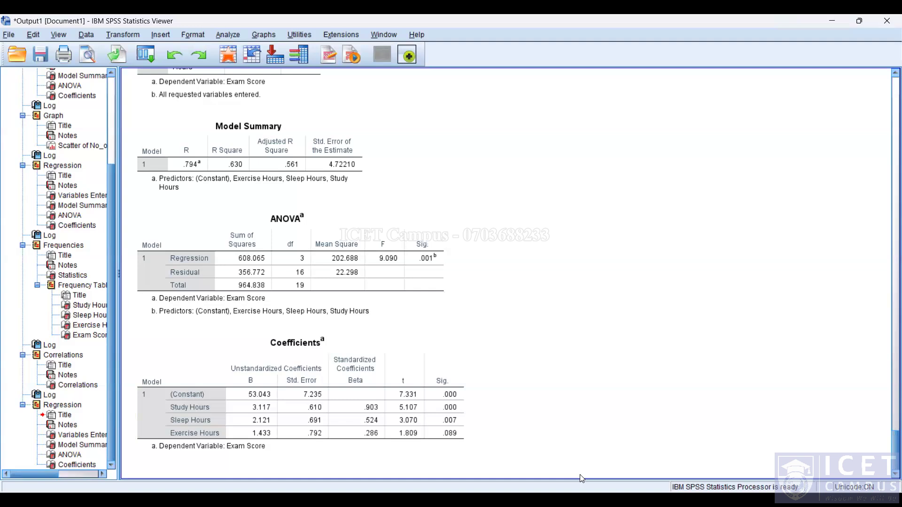
Switch to the Word document and replace all of its text with the heading "Multiple Linear Regression"
{"action": "key", "text": "alt+Tab"}
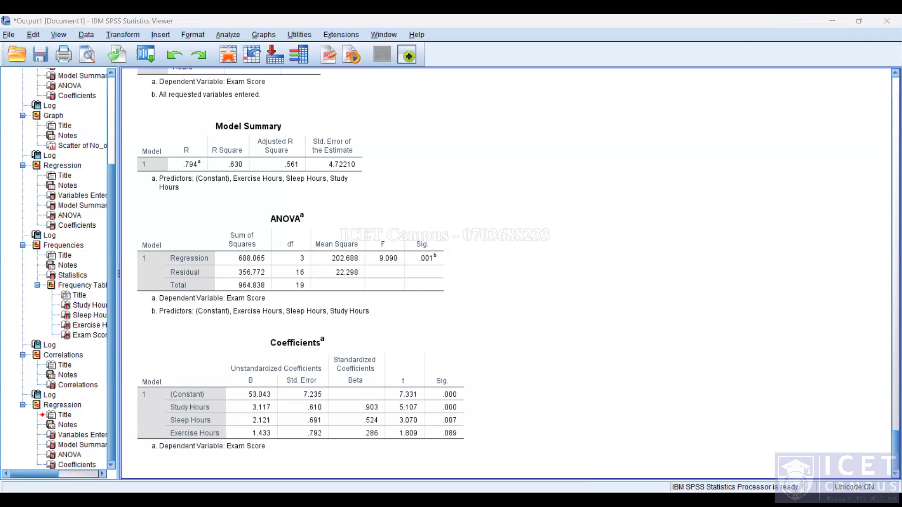
{"action": "key", "text": "alt+Tab"}
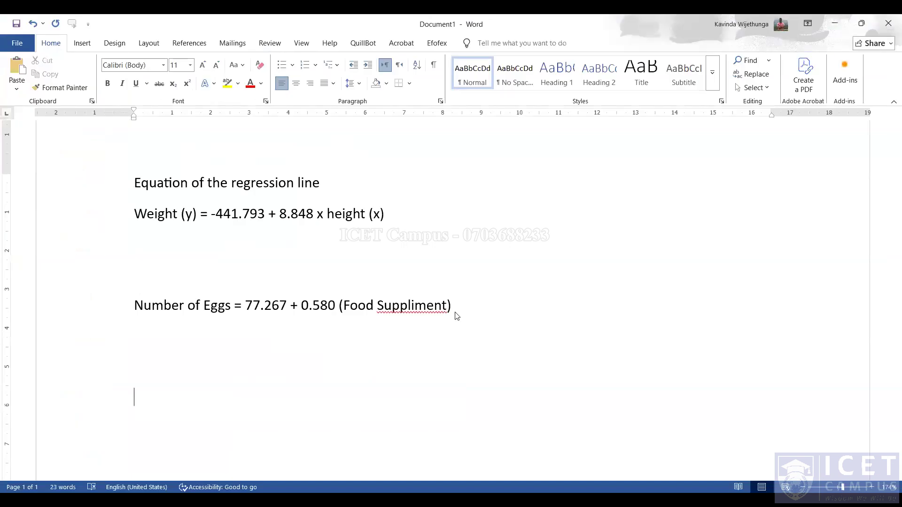
{"action": "key", "text": "ctrl+a"}
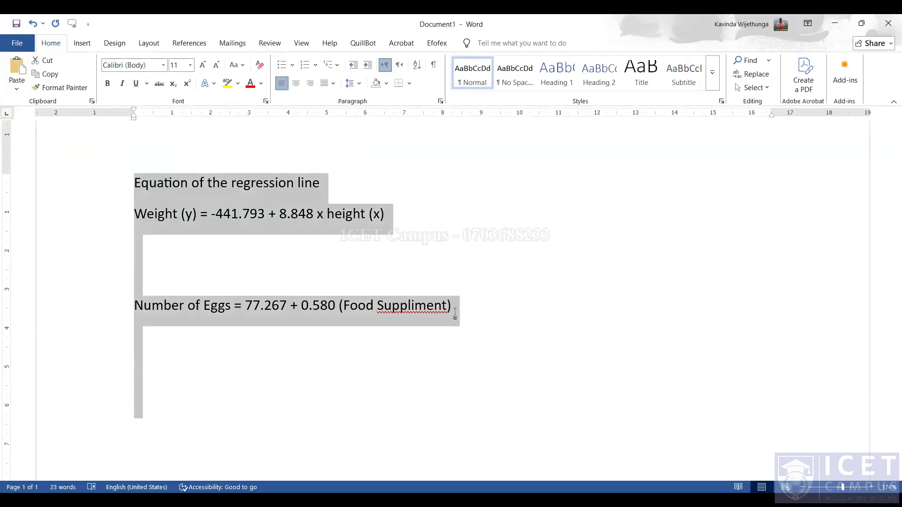
{"action": "key", "text": "alt+Tab"}
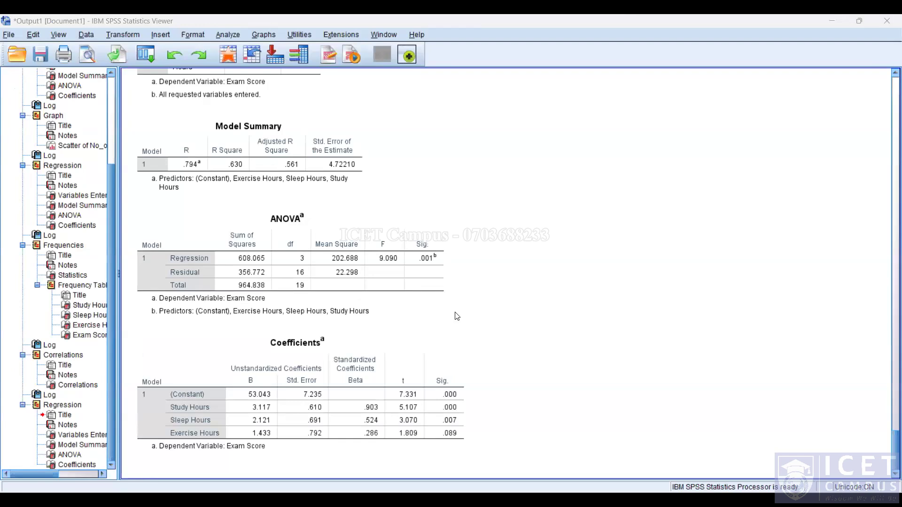
{"action": "key", "text": "alt+Tab"}
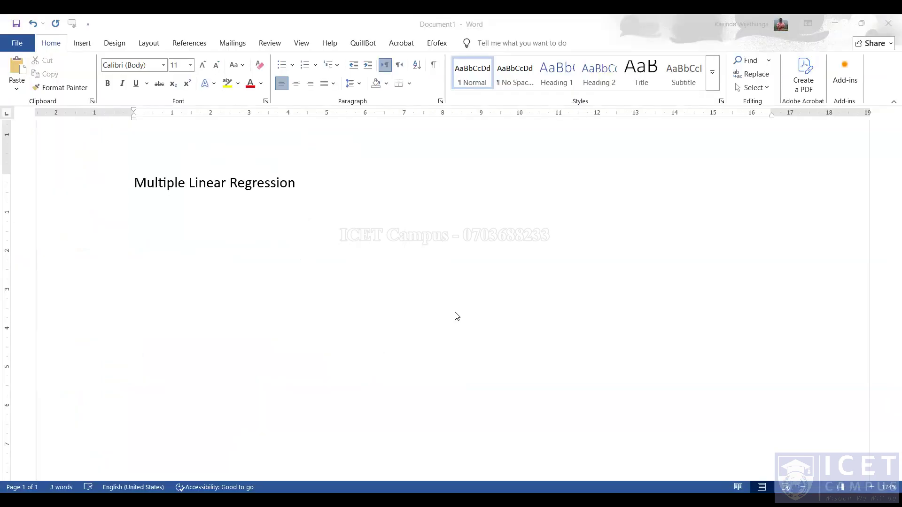
Recheck worksheet sub-question iii and rerun the linear regression in SPSS with the same dependent and independent variables
{"action": "key", "text": "alt+Tab"}
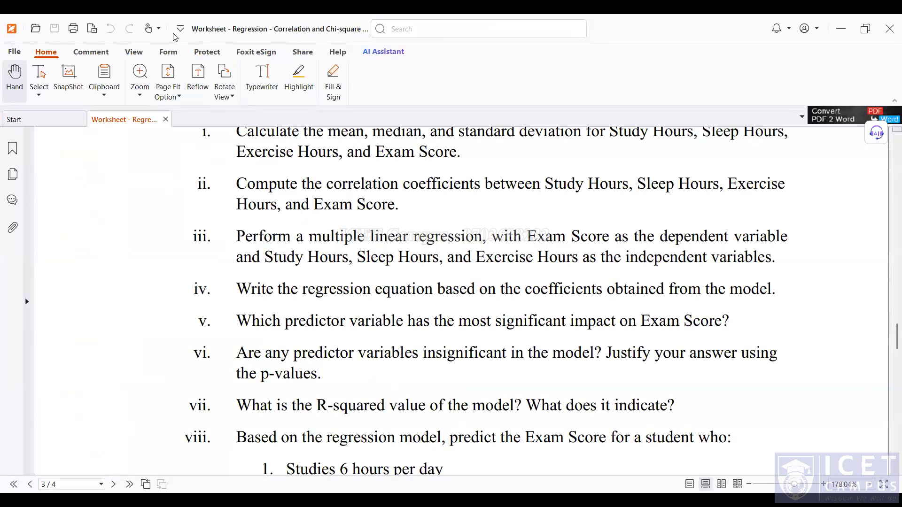
{"action": "key", "text": "alt+Tab"}
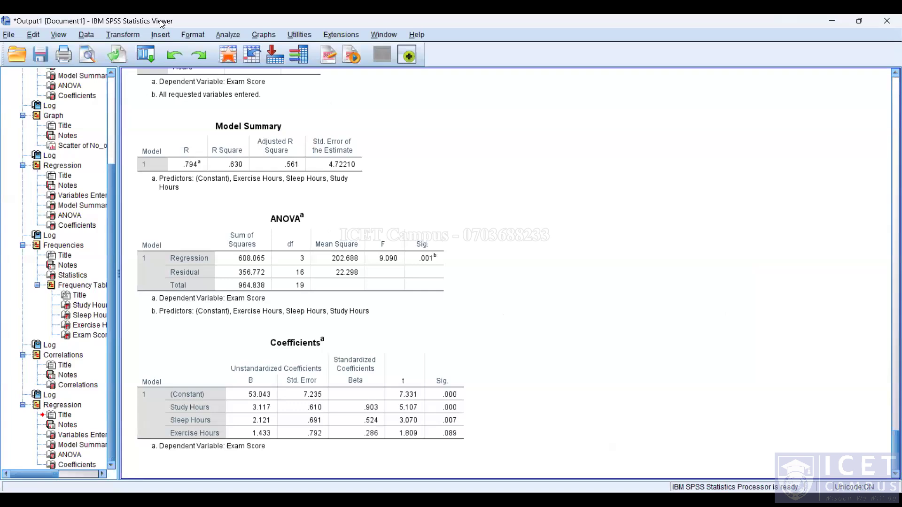
{"action": "key", "text": "alt+Tab"}
{"action": "left_click", "coordinate": [161, 38]}
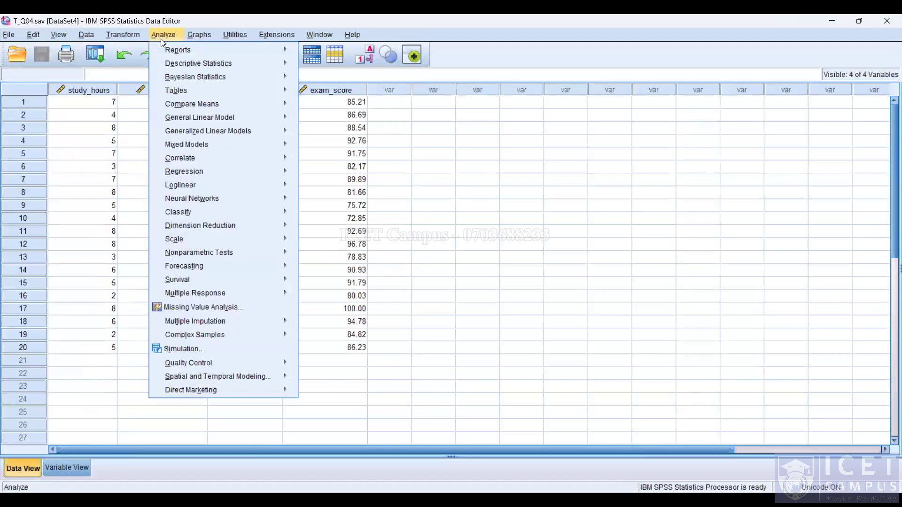
{"action": "mouse_move", "coordinate": [175, 52]}
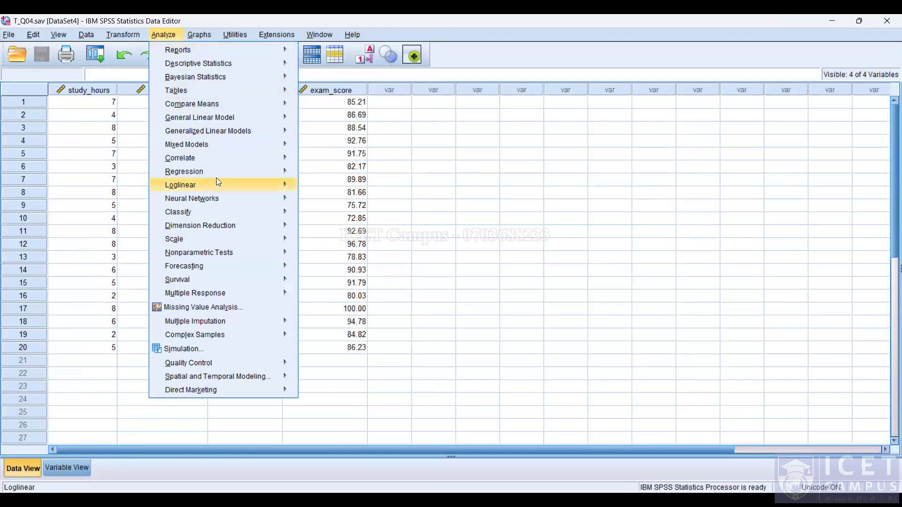
{"action": "mouse_move", "coordinate": [289, 168]}
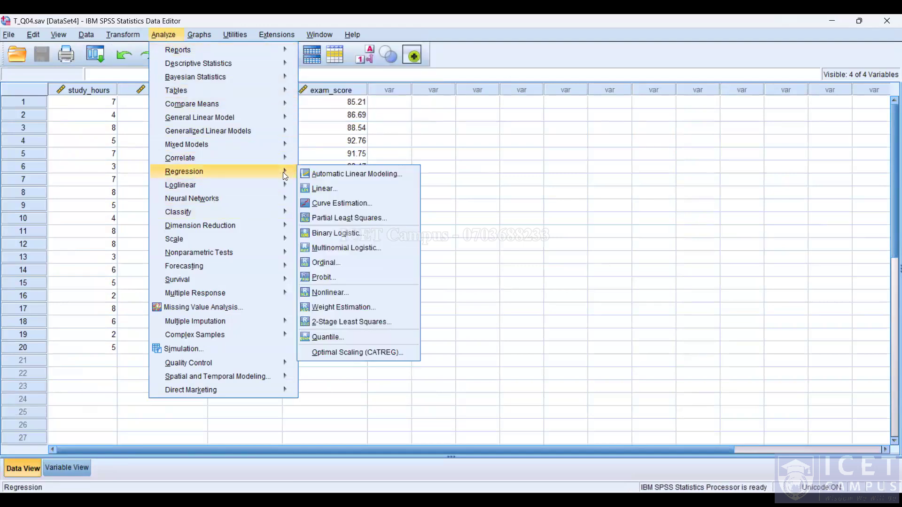
{"action": "left_click", "coordinate": [361, 189]}
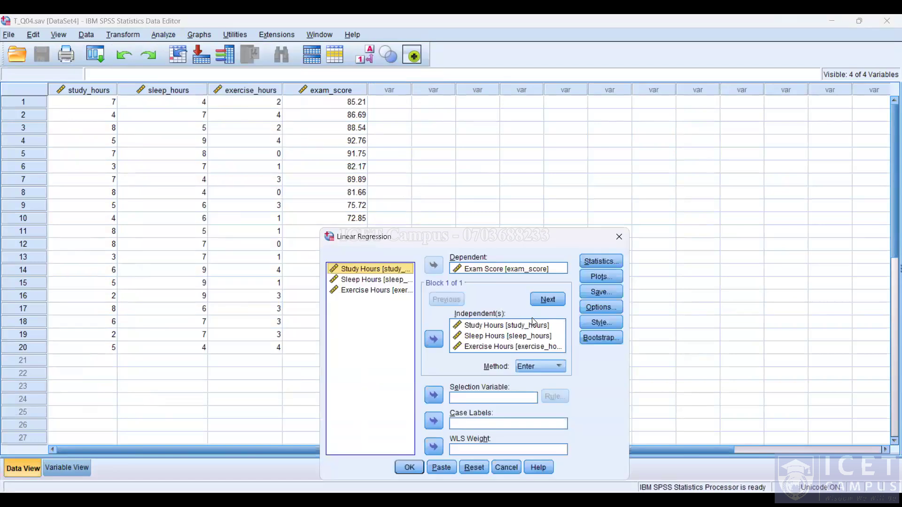
{"action": "left_click", "coordinate": [409, 463]}
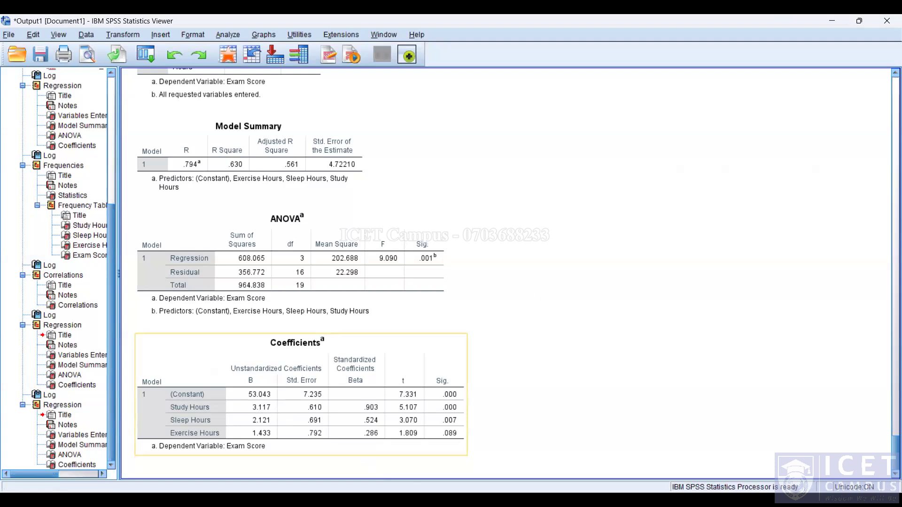
Write in Word the equation "Exam Score = 53.043 + 3.117 (Study Hours) + 2.121 (Sleep Hours) + 1.433 (Exercise Hours)" from the Coefficients table
{"action": "type", "text": "ur"}
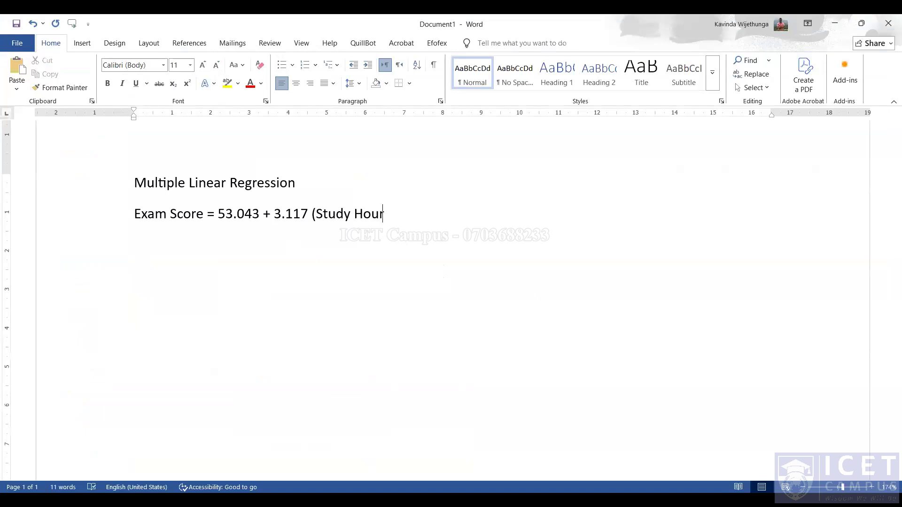
{"action": "type", "text": "s) +"}
{"action": "left_click", "coordinate": [248, 423]}
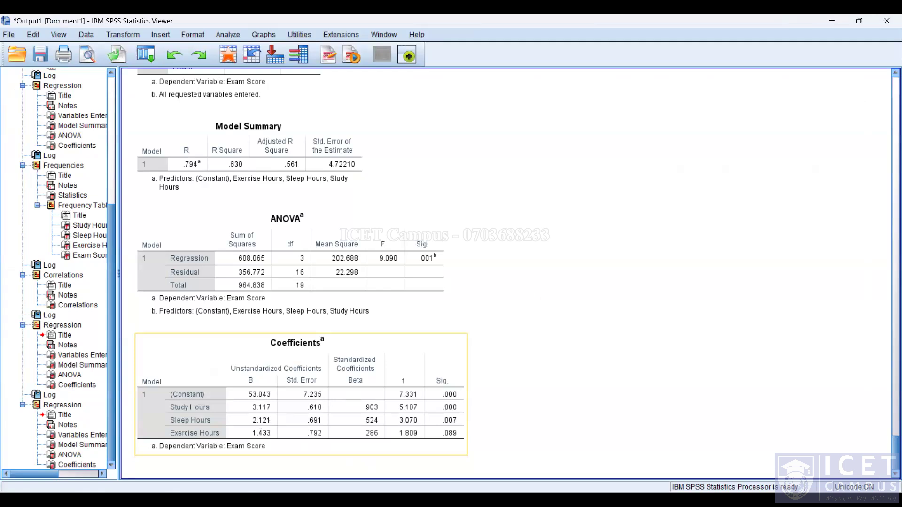
{"action": "key", "text": "alt+Tab"}
{"action": "type", "text": "2.121"}
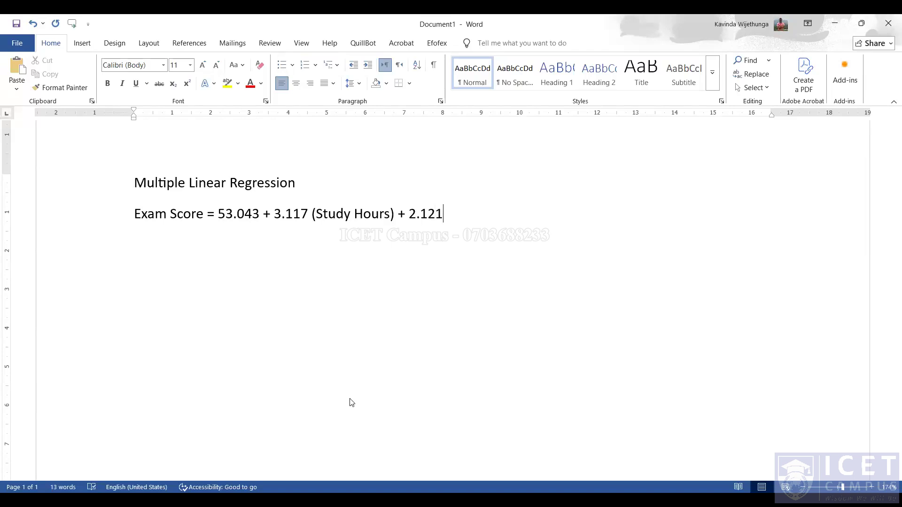
{"action": "key", "text": "alt+Tab"}
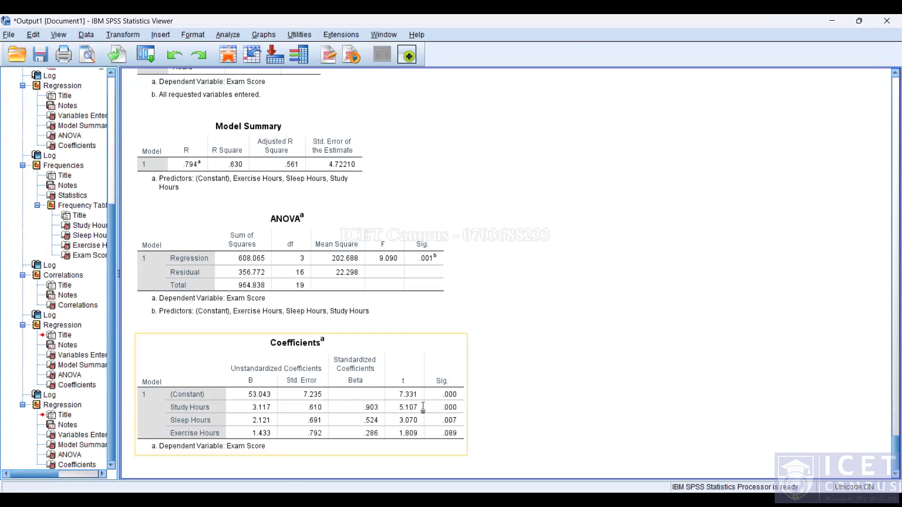
{"action": "key", "text": "alt+Tab"}
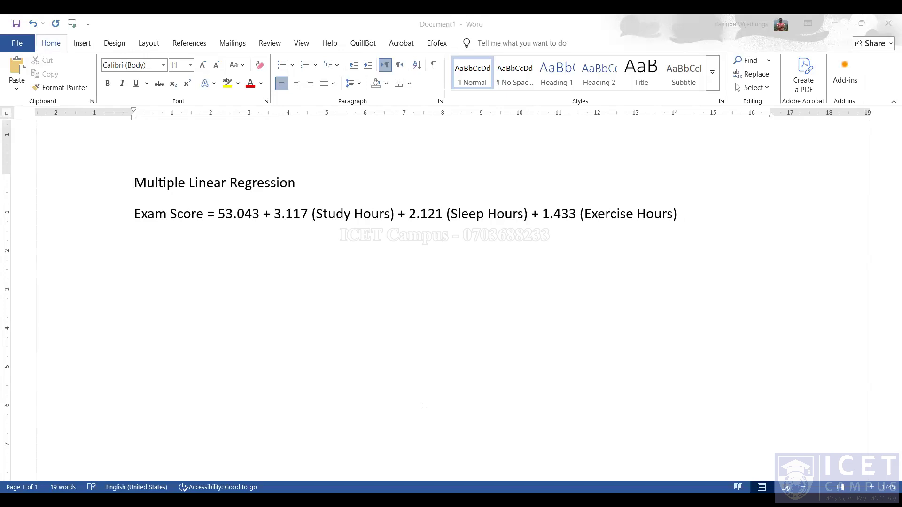
Switch to the worksheet in Foxit and read question 4's remaining sub-questions, from iv through x
{"action": "key", "text": "alt+Tab"}
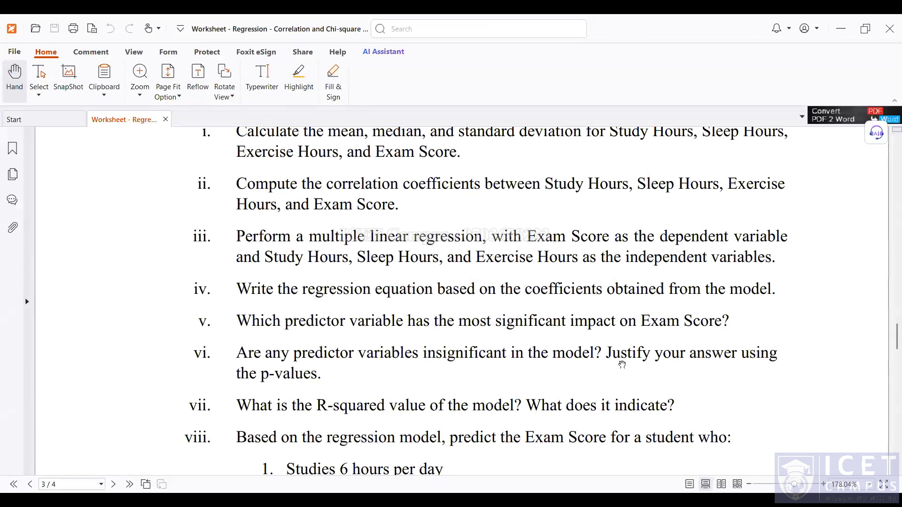
{"action": "scroll", "coordinate": [388, 268], "scroll_direction": "down", "scroll_amount": 3}
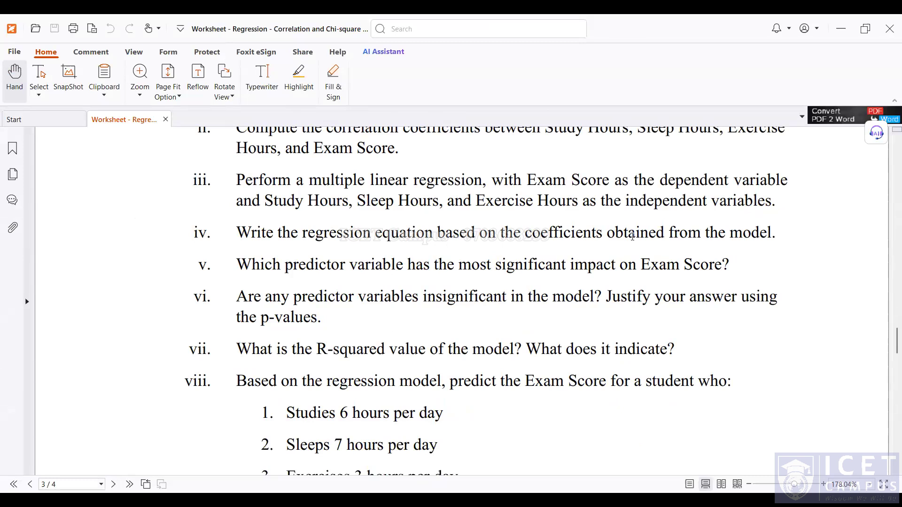
{"action": "scroll", "coordinate": [587, 256], "scroll_direction": "down", "scroll_amount": 1}
{"action": "scroll", "coordinate": [495, 295], "scroll_direction": "down", "scroll_amount": 7}
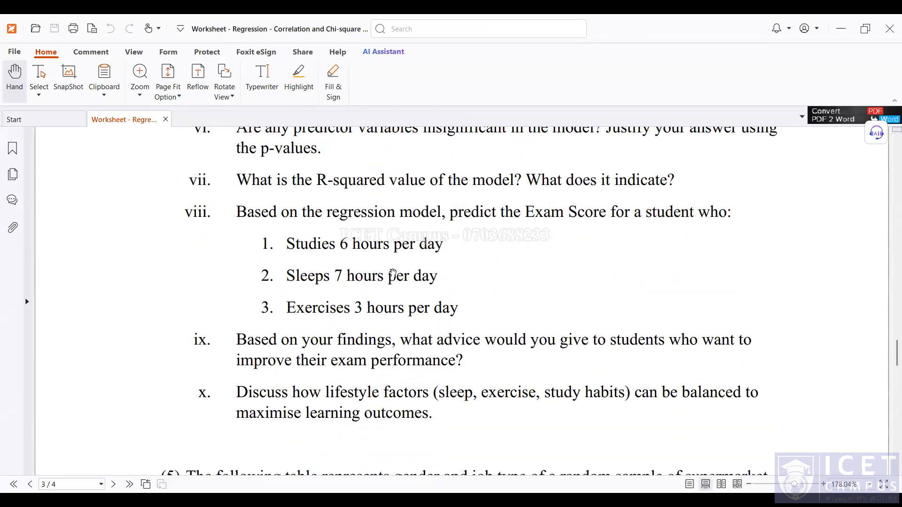
{"action": "scroll", "coordinate": [415, 268], "scroll_direction": "up", "scroll_amount": 1}
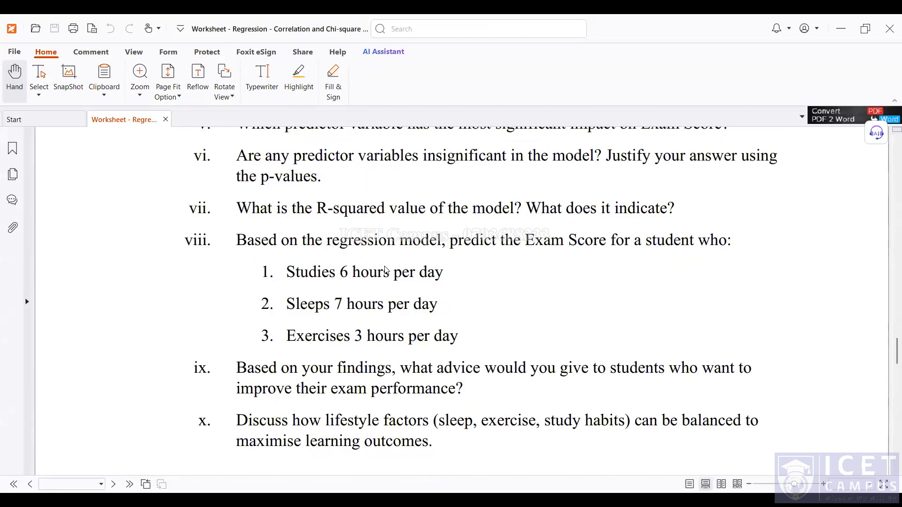
Check the R Square value in the SPSS Model Summary table for sub-question vii and return to the worksheet
{"action": "left_click", "coordinate": [225, 169]}
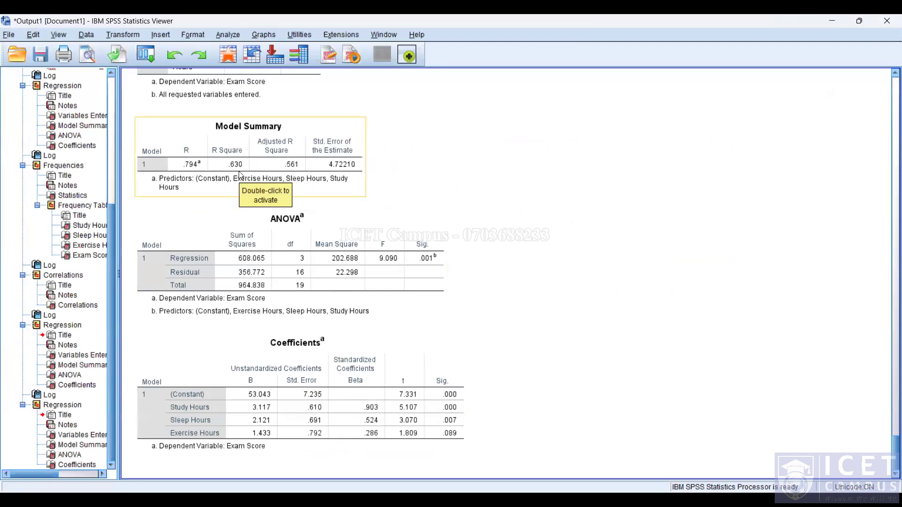
{"action": "double_click", "coordinate": [239, 174]}
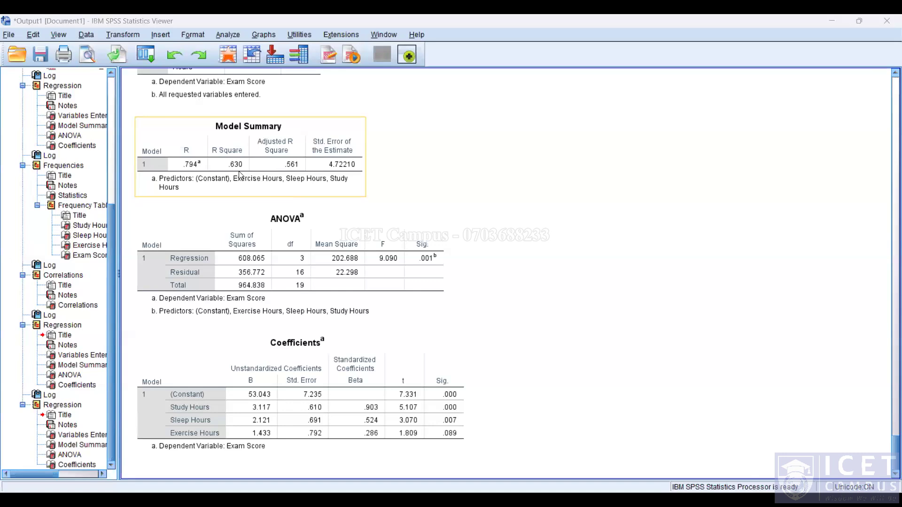
{"action": "key", "text": "alt+Tab"}
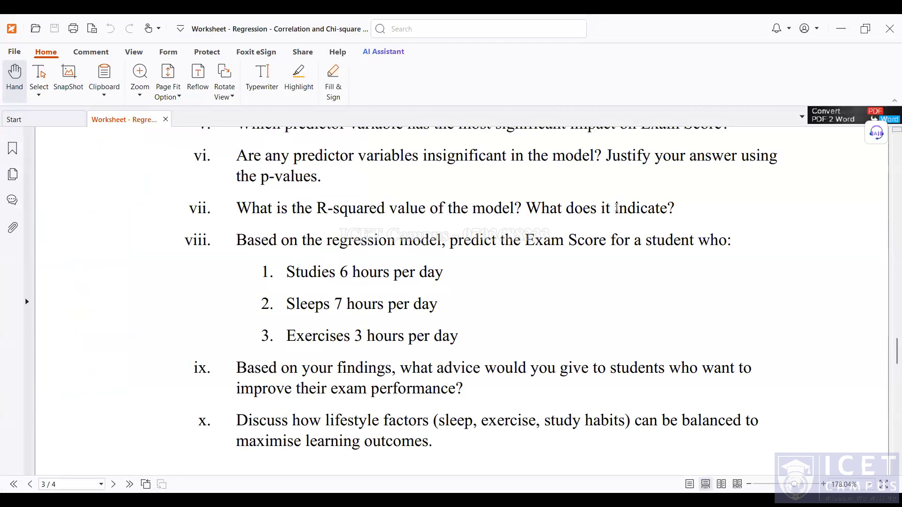
Compare the regression equation in Word with sub-question viii's prediction inputs of 6 study, 7 sleep and 3 exercise hours
{"action": "key", "text": "alt+Tab"}
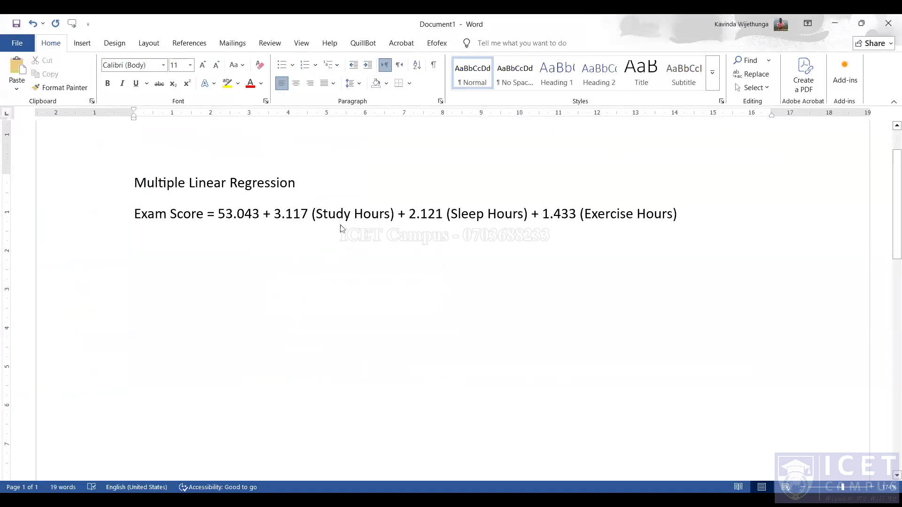
{"action": "key", "text": "alt+Tab"}
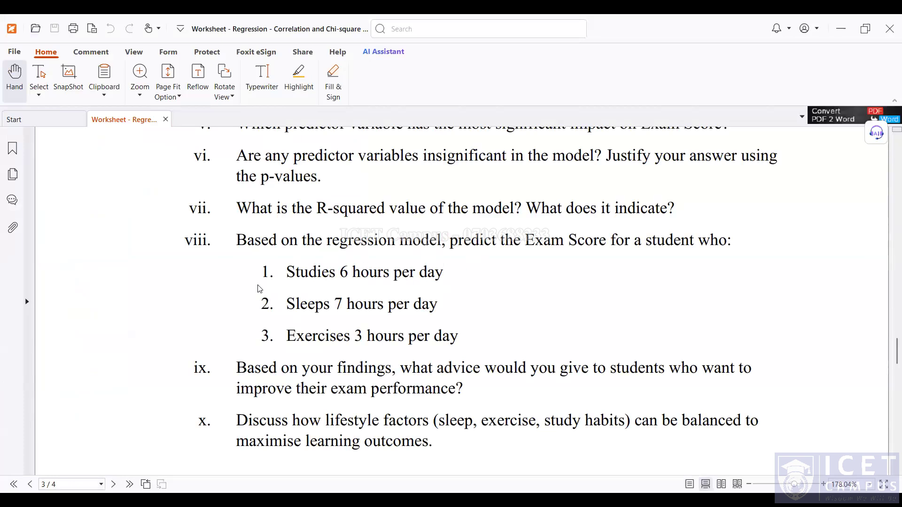
{"action": "key", "text": "alt+Tab"}
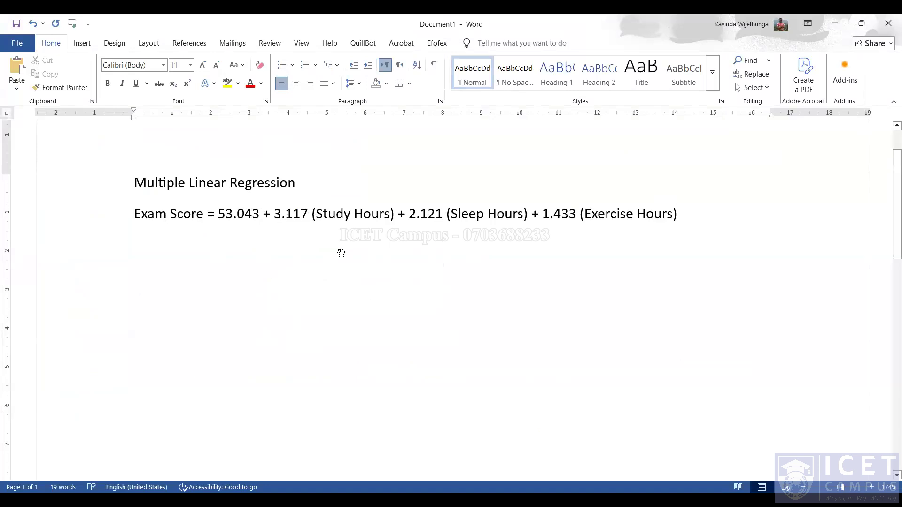
{"action": "key", "text": "alt+Tab"}
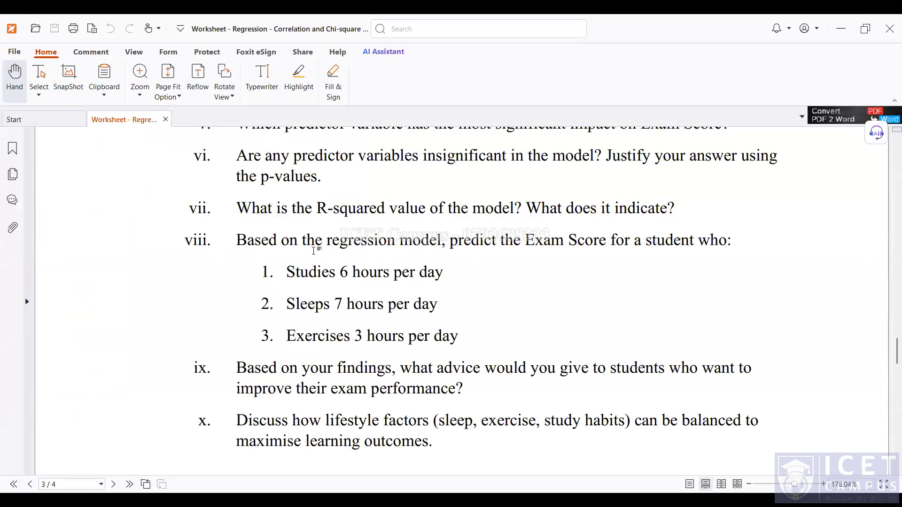
{"action": "key", "text": "alt+Tab"}
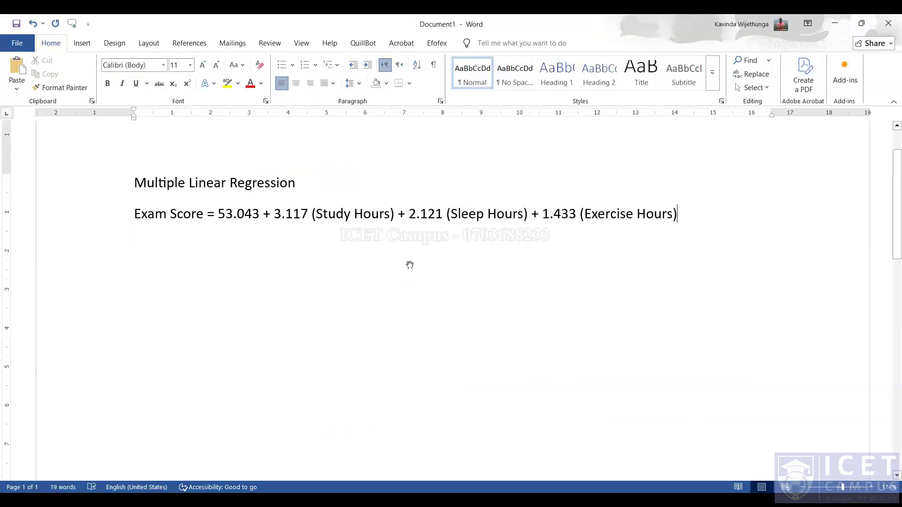
{"action": "key", "text": "alt+Tab"}
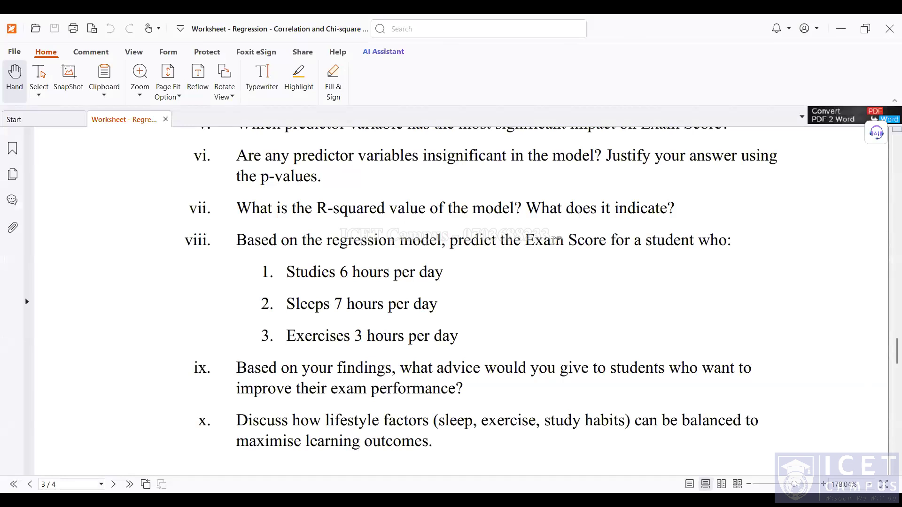
{"action": "key", "text": "alt+Tab"}
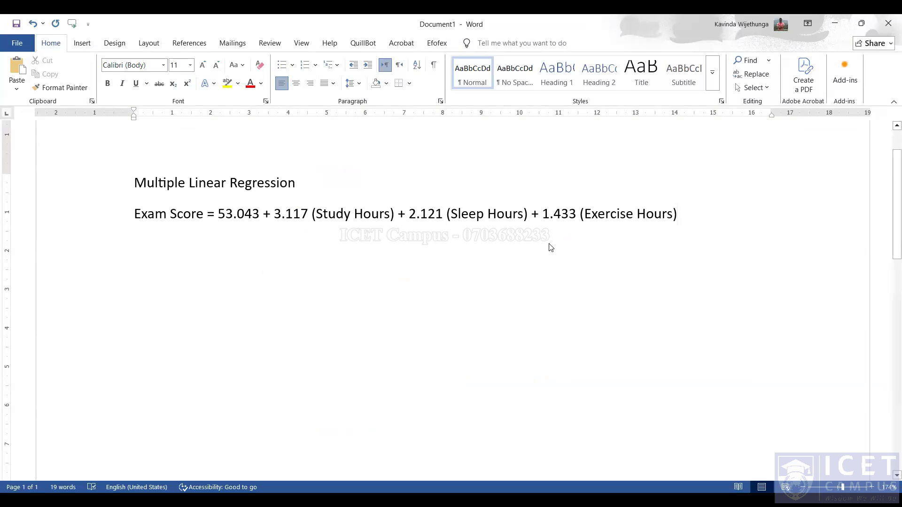
{"action": "key", "text": "alt+Tab"}
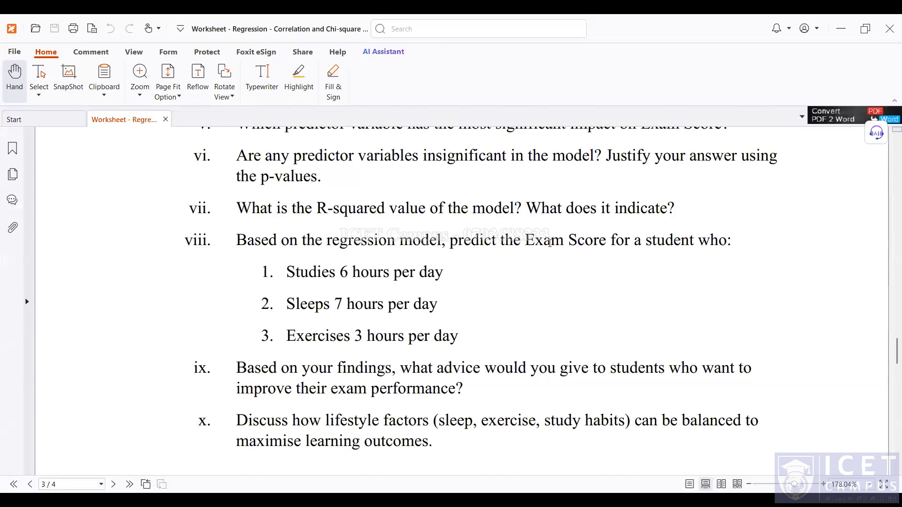
Read worksheet question 5 on supermarket employees' gender and job type, including its table and chi-square sub-questions
{"action": "scroll", "coordinate": [445, 267], "scroll_direction": "down", "scroll_amount": 6}
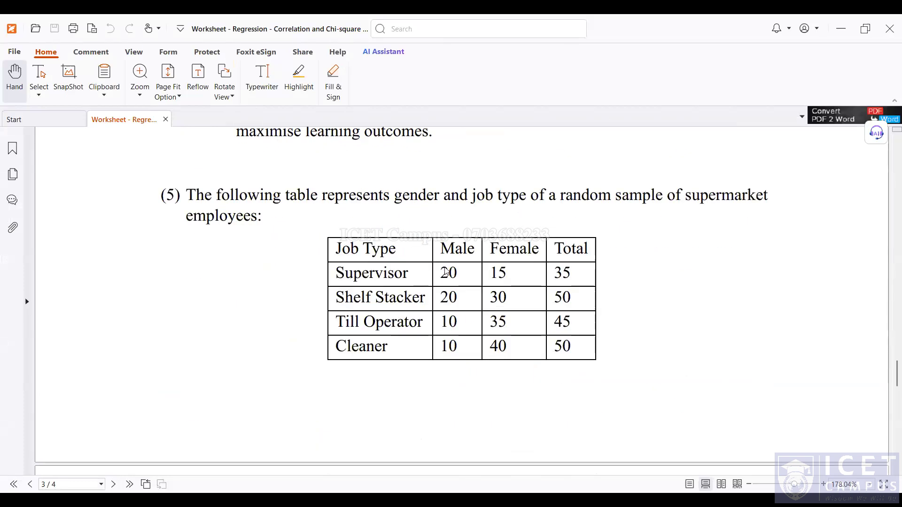
{"action": "key", "text": "alt+Tab"}
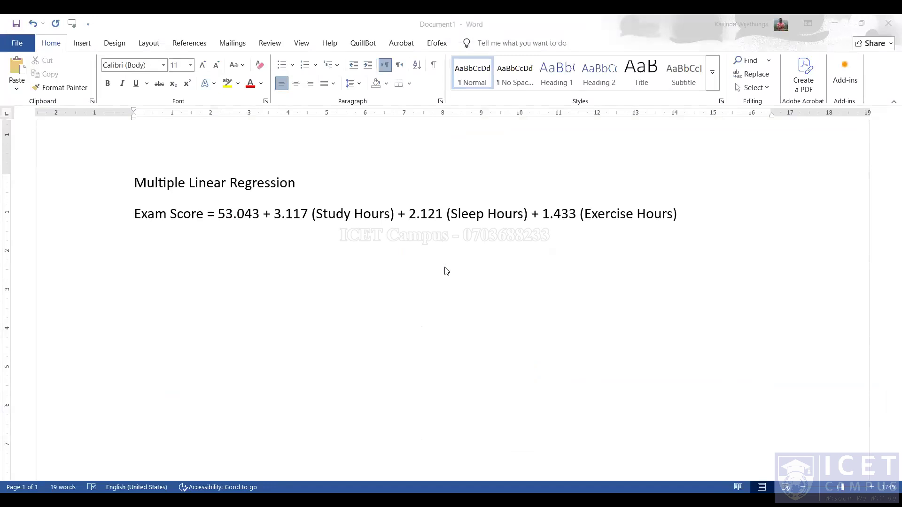
{"action": "key", "text": "alt+Tab"}
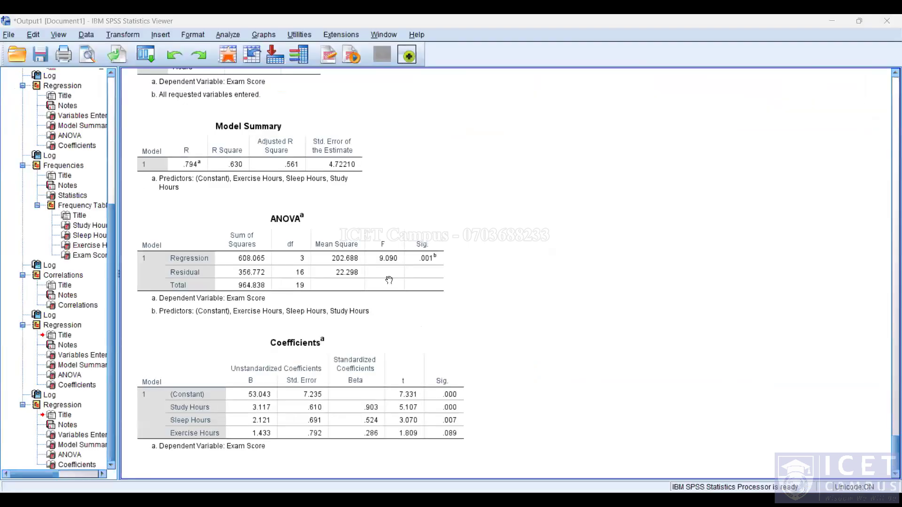
{"action": "key", "text": "alt+Tab"}
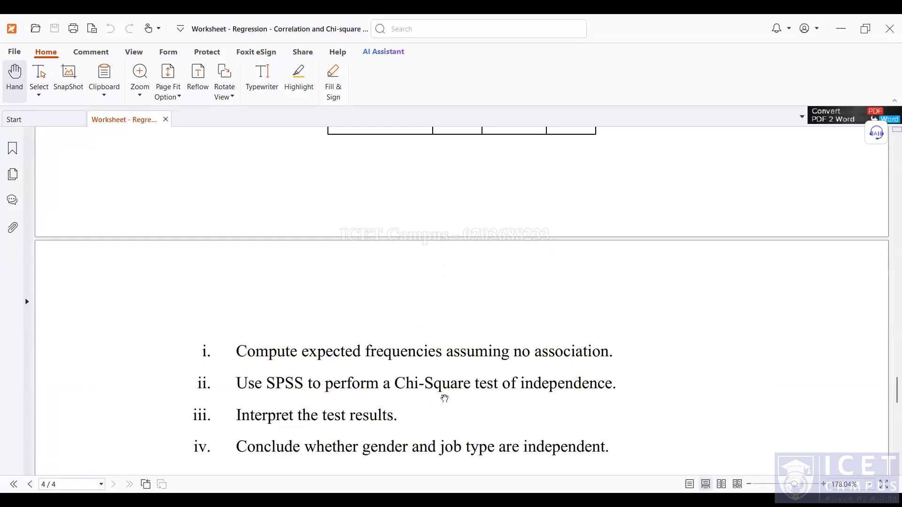
{"action": "scroll", "coordinate": [410, 383], "scroll_direction": "up", "scroll_amount": 4}
{"action": "scroll", "coordinate": [411, 384], "scroll_direction": "down", "scroll_amount": 1}
{"action": "scroll", "coordinate": [411, 384], "scroll_direction": "up", "scroll_amount": 5}
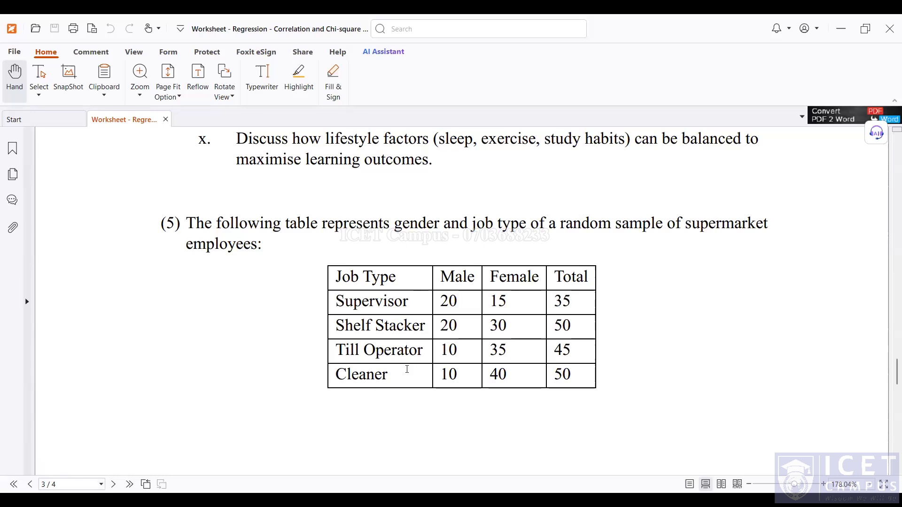
{"action": "scroll", "coordinate": [462, 371], "scroll_direction": "down", "scroll_amount": 1}
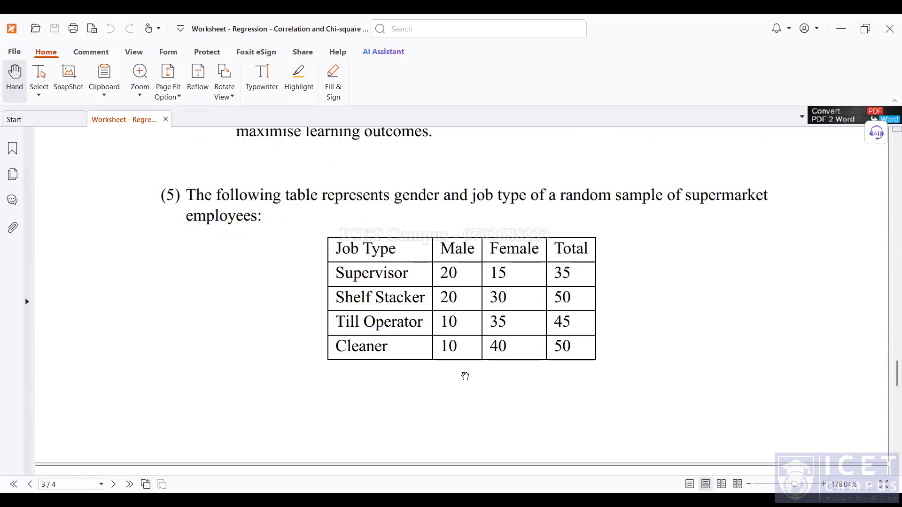
{"action": "scroll", "coordinate": [254, 324], "scroll_direction": "down", "scroll_amount": 1}
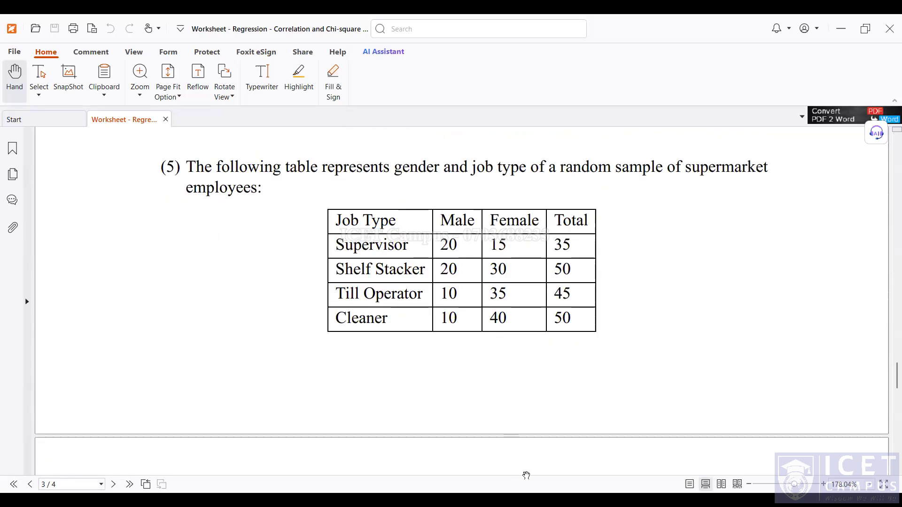
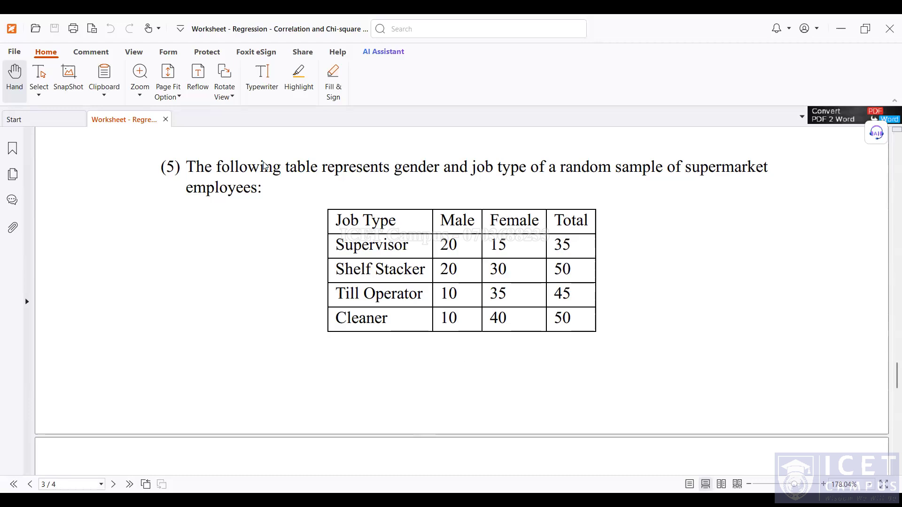
Switch to T_Q05.sav in SPSS and compare its job_type, sex and count data with the worksheet's table
{"action": "key", "text": "alt+Tab"}
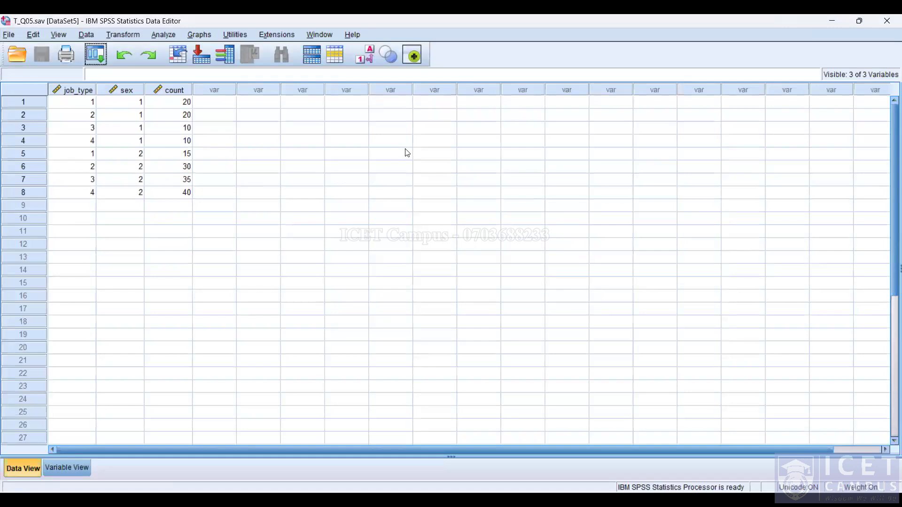
{"action": "key", "text": "alt+Tab"}
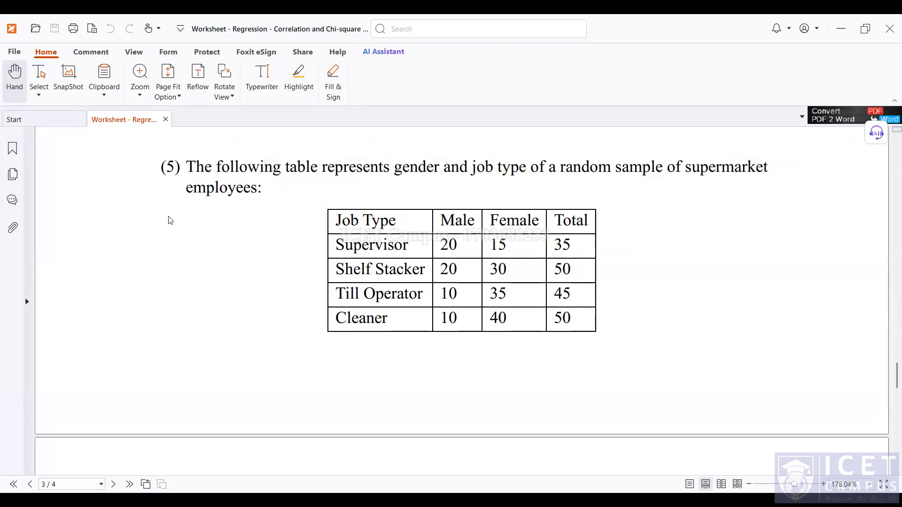
{"action": "key", "text": "alt+Tab"}
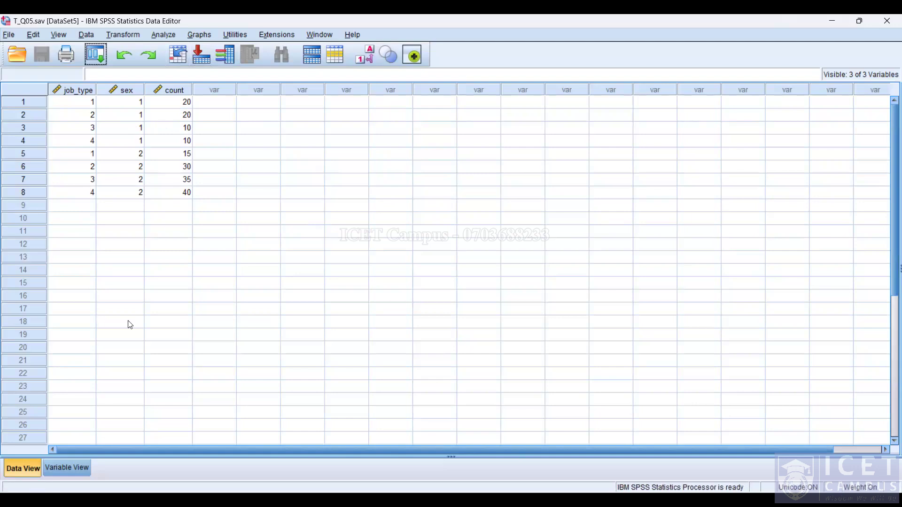
Inspect the value labels defined for the job_type and sex variables, leaving both definitions unchanged
{"action": "left_click", "coordinate": [54, 468]}
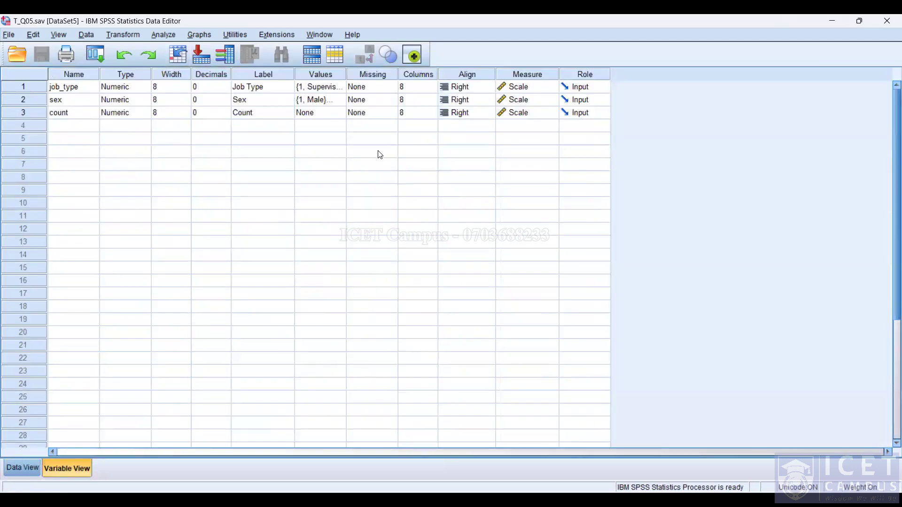
{"action": "left_click", "coordinate": [316, 87]}
{"action": "left_click", "coordinate": [336, 88]}
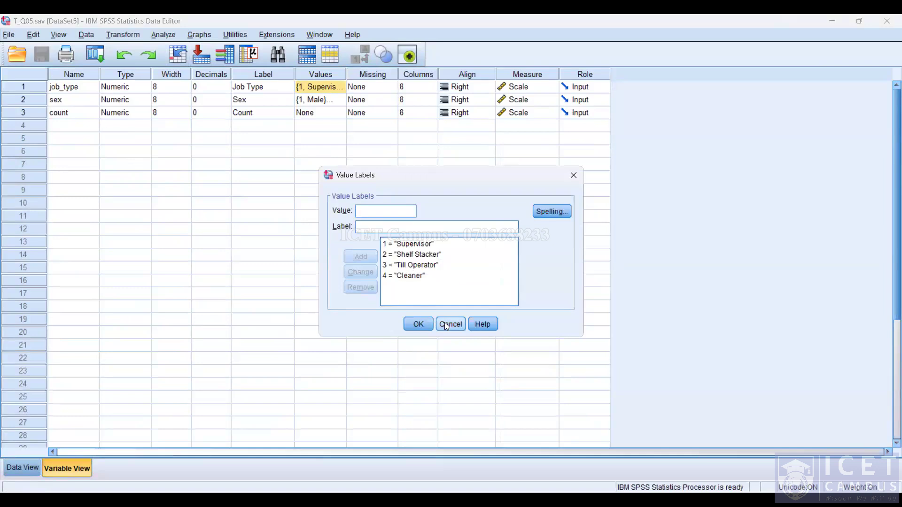
{"action": "key", "text": "Escape"}
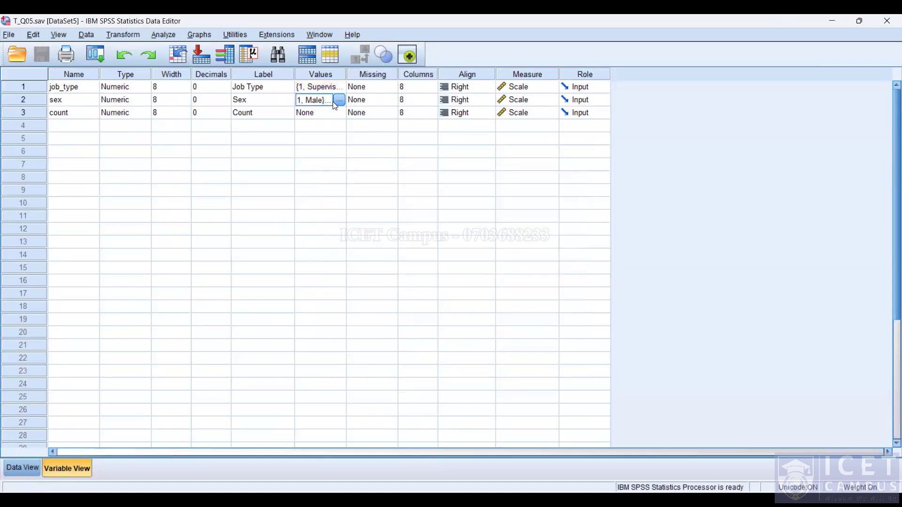
{"action": "left_click", "coordinate": [350, 100]}
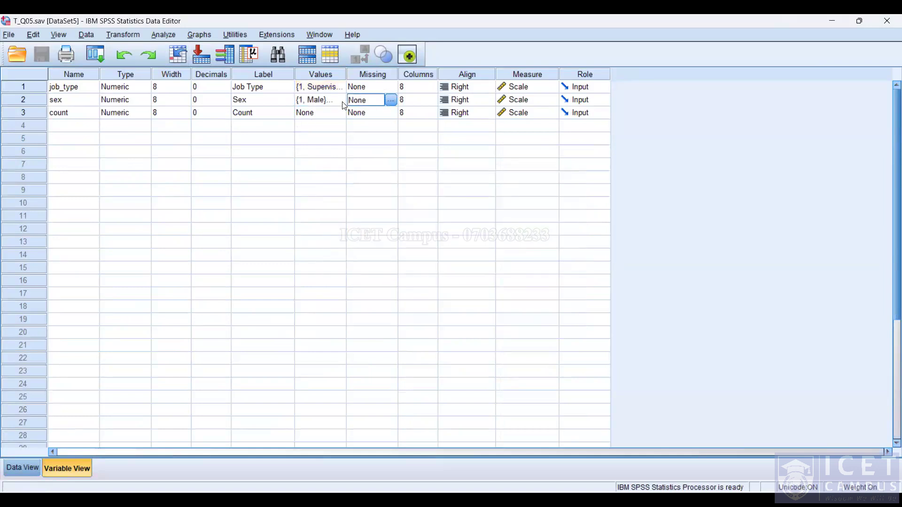
{"action": "left_click", "coordinate": [334, 96]}
{"action": "left_click", "coordinate": [338, 99]}
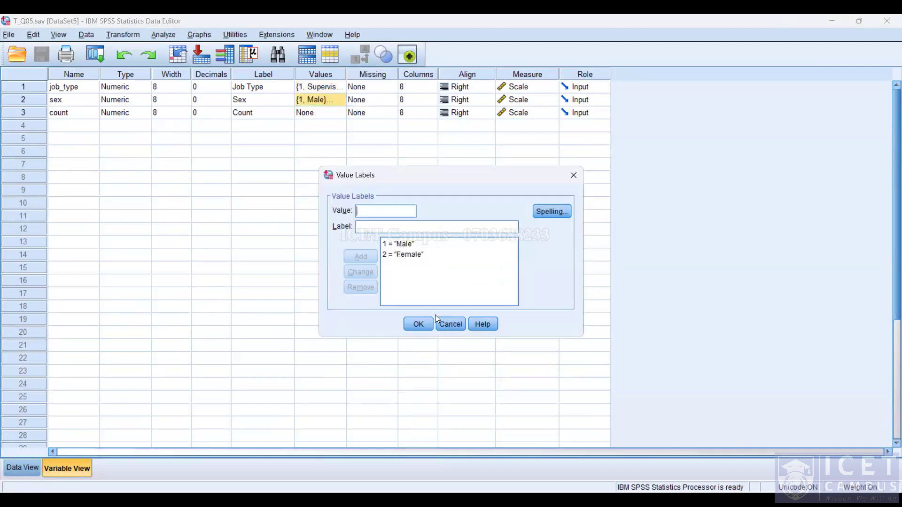
{"action": "left_click", "coordinate": [449, 325]}
Return to the data cells, view job_type and sex as value labels, and restore the numeric code display
{"action": "left_click", "coordinate": [23, 468]}
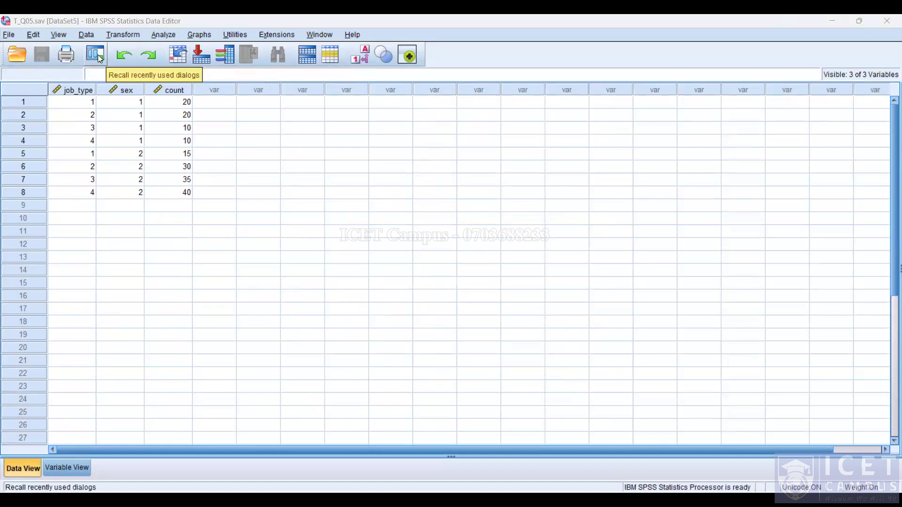
{"action": "left_click", "coordinate": [363, 56]}
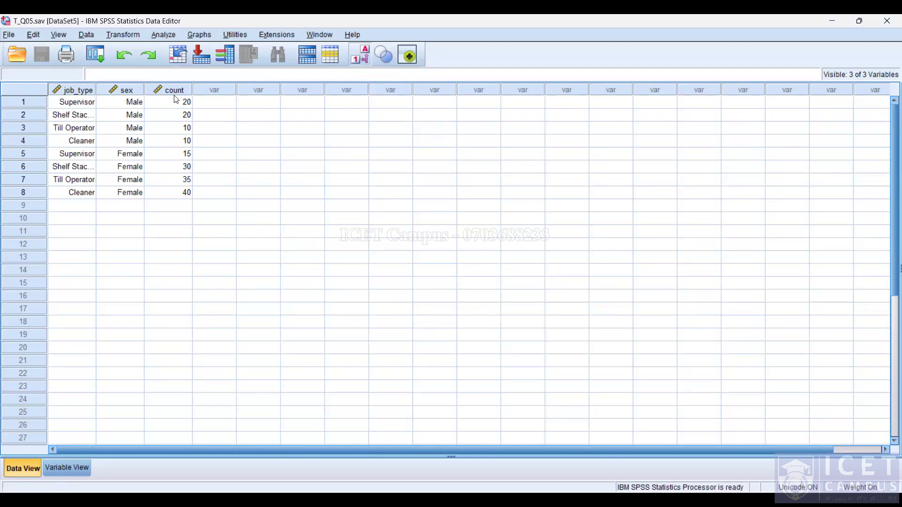
{"action": "left_click", "coordinate": [361, 59]}
{"action": "left_click", "coordinate": [361, 58]}
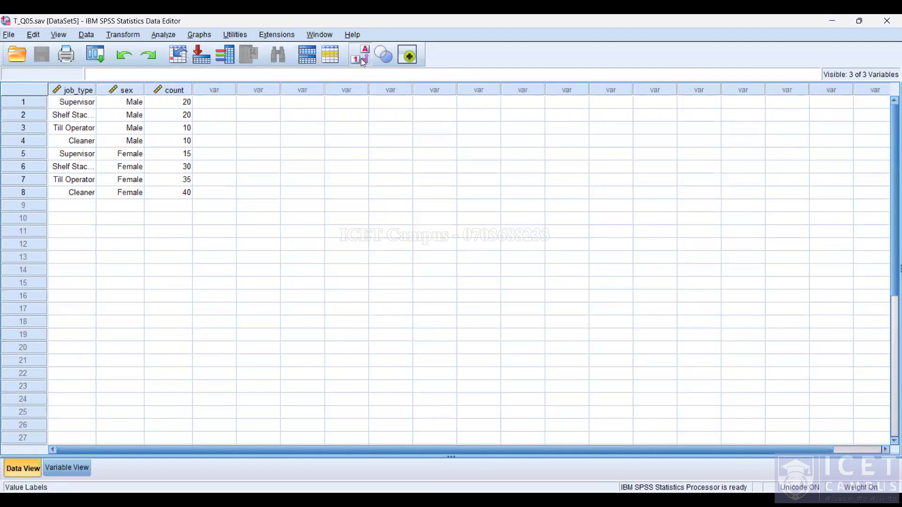
{"action": "left_click", "coordinate": [361, 58]}
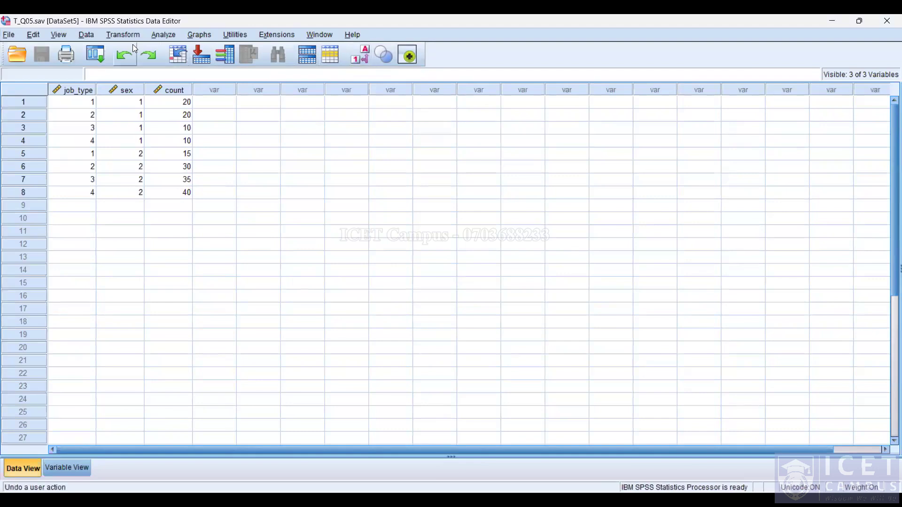
Recheck the worksheet's chi-square sub-questions, weight the T_Q05.sav cases by the count variable, and return to the data
{"action": "key", "text": "alt+Tab"}
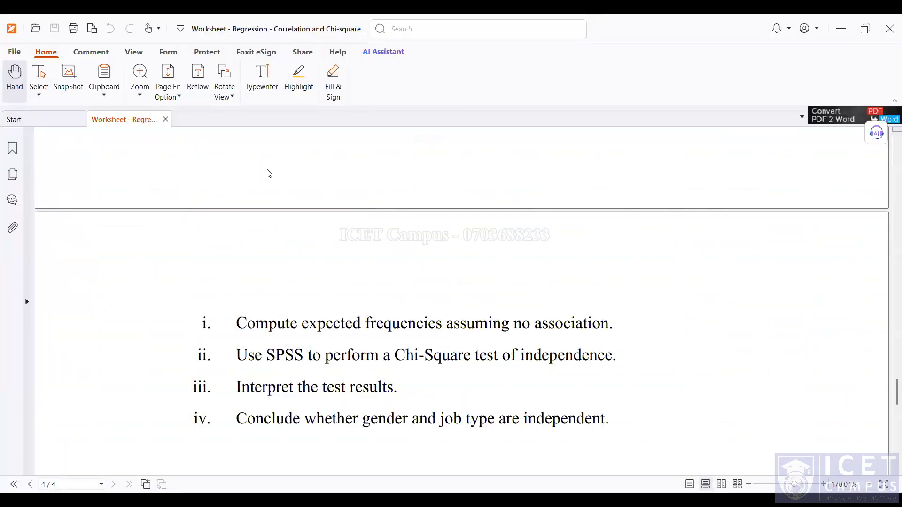
{"action": "key", "text": "alt+Tab"}
{"action": "left_click", "coordinate": [84, 36]}
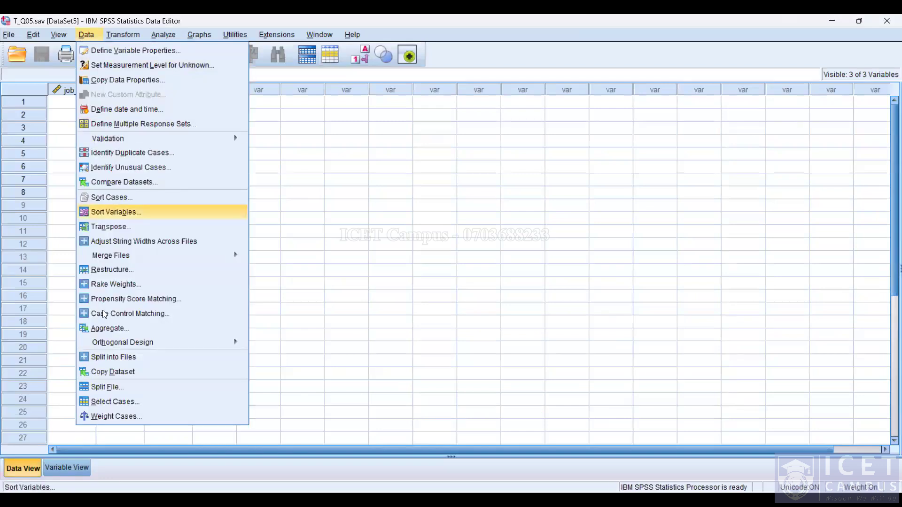
{"action": "left_click", "coordinate": [113, 415]}
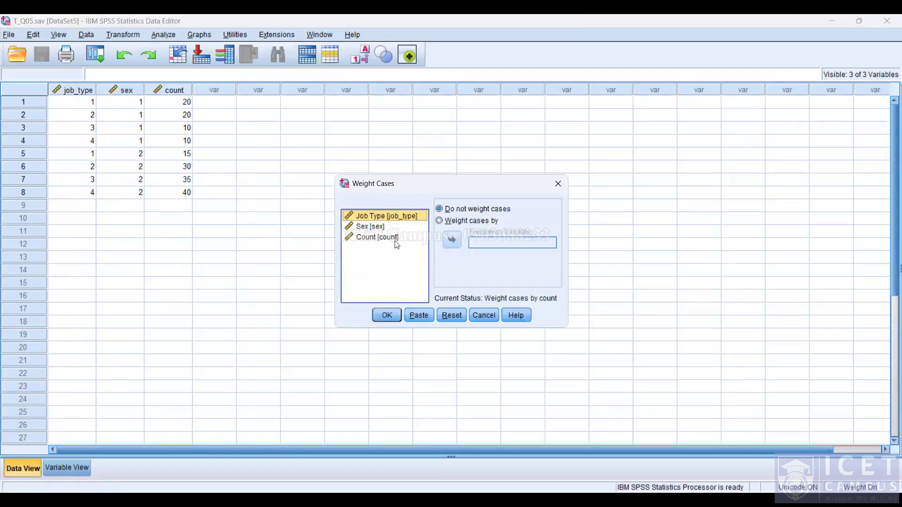
{"action": "left_click", "coordinate": [441, 221]}
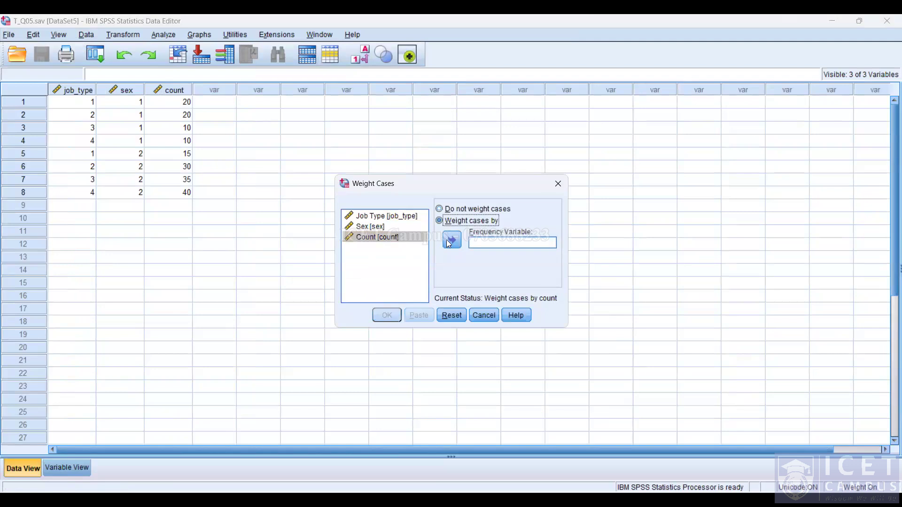
{"action": "left_click", "coordinate": [451, 240]}
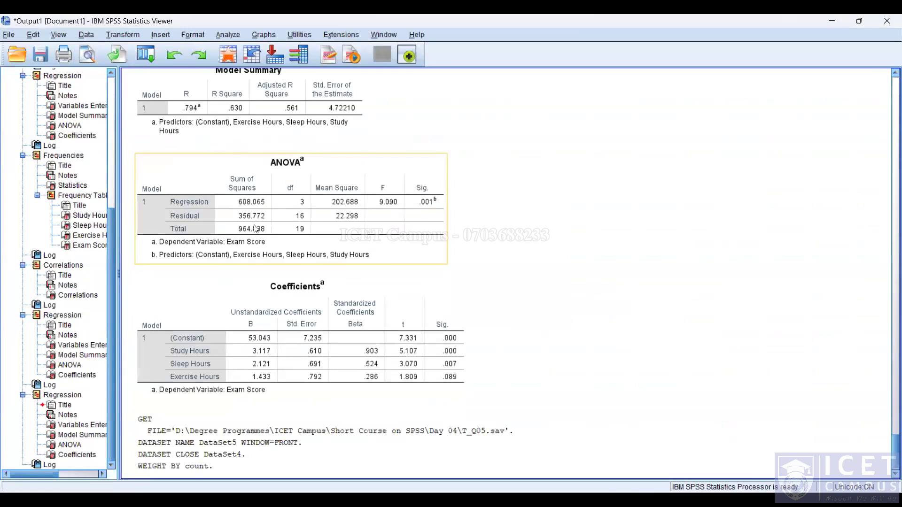
{"action": "key", "text": "alt+Tab"}
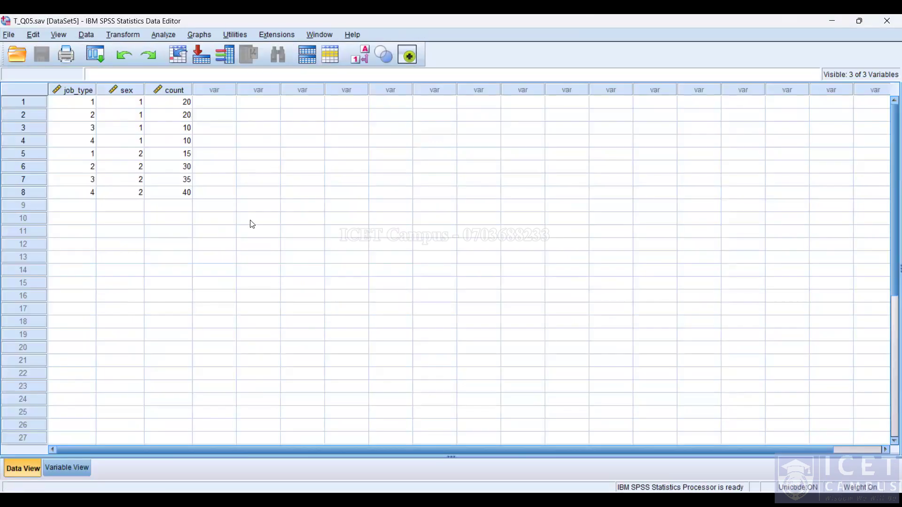
Run a Crosstabs analysis with Job Type as the row variable and Count as the column variable
{"action": "left_click", "coordinate": [152, 36]}
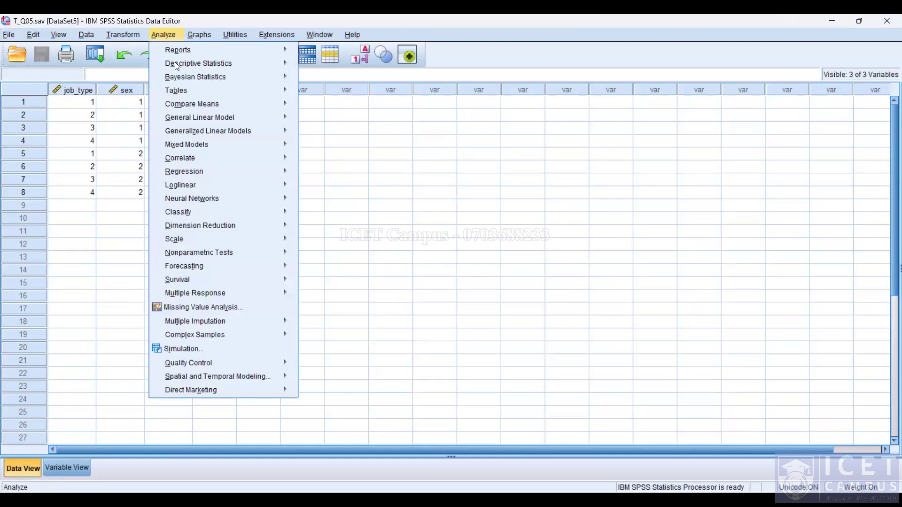
{"action": "mouse_move", "coordinate": [175, 62]}
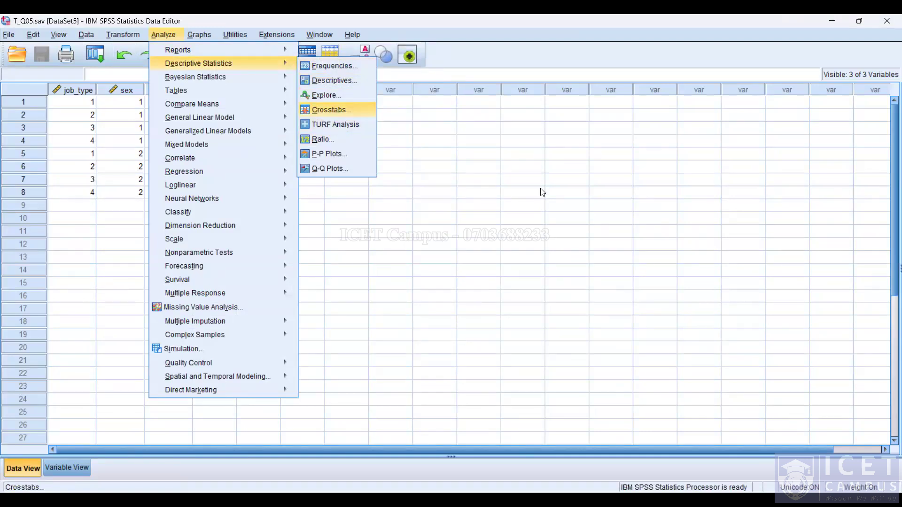
{"action": "key", "text": "Return"}
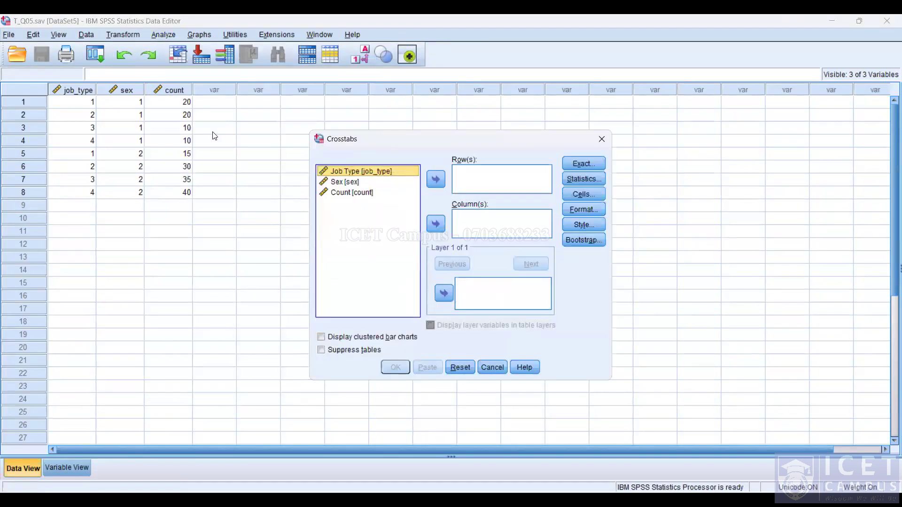
{"action": "key", "text": "alt+Tab"}
{"action": "scroll", "coordinate": [214, 177], "scroll_direction": "up", "scroll_amount": 2}
{"action": "left_click", "coordinate": [435, 179]}
{"action": "left_click", "coordinate": [369, 182]}
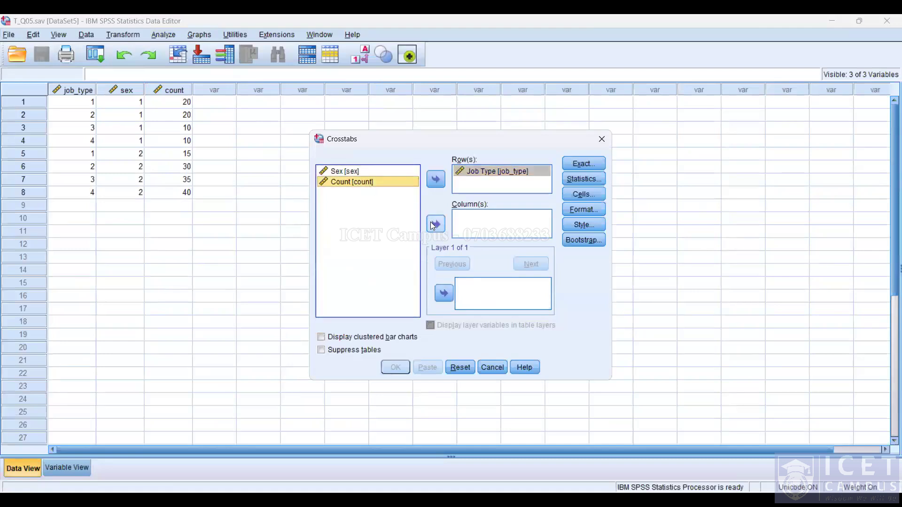
{"action": "left_click", "coordinate": [434, 224]}
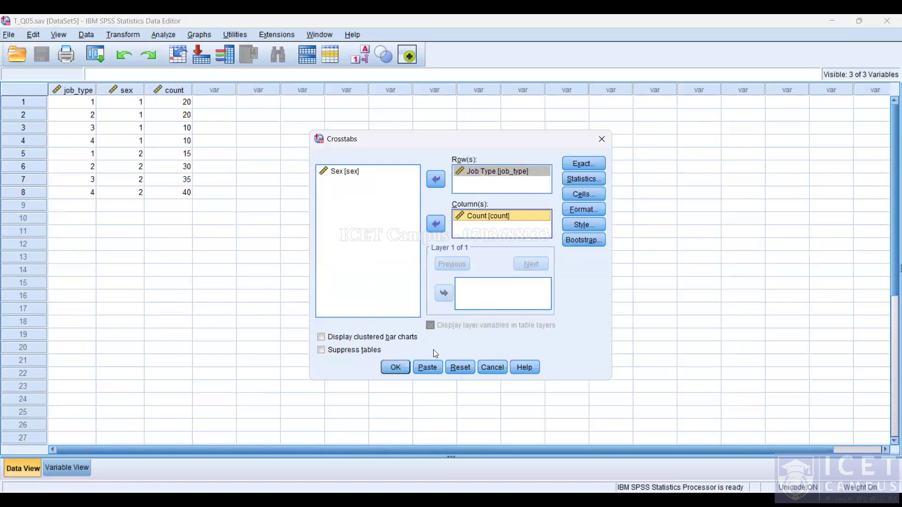
{"action": "left_click", "coordinate": [395, 367]}
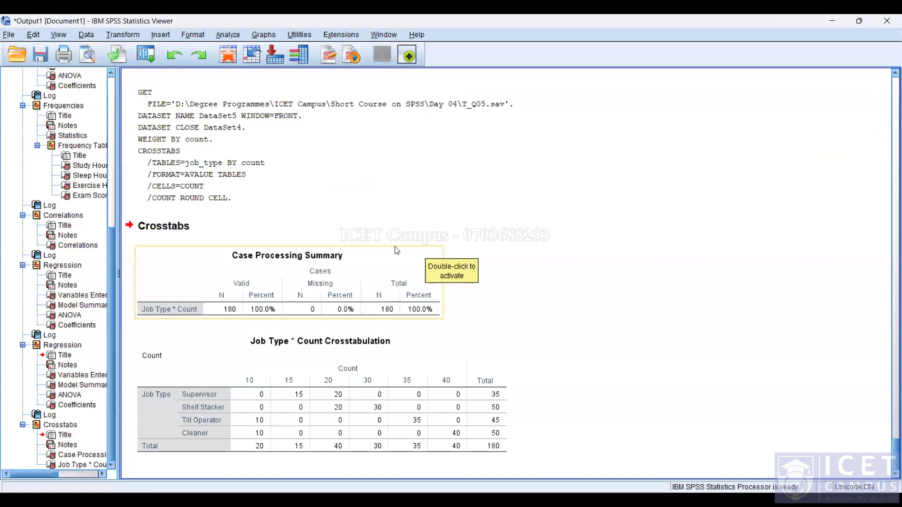
Rerun the Job Type by Count crosstab with expected counts displayed alongside the observed counts in the cells
{"action": "left_click", "coordinate": [223, 34]}
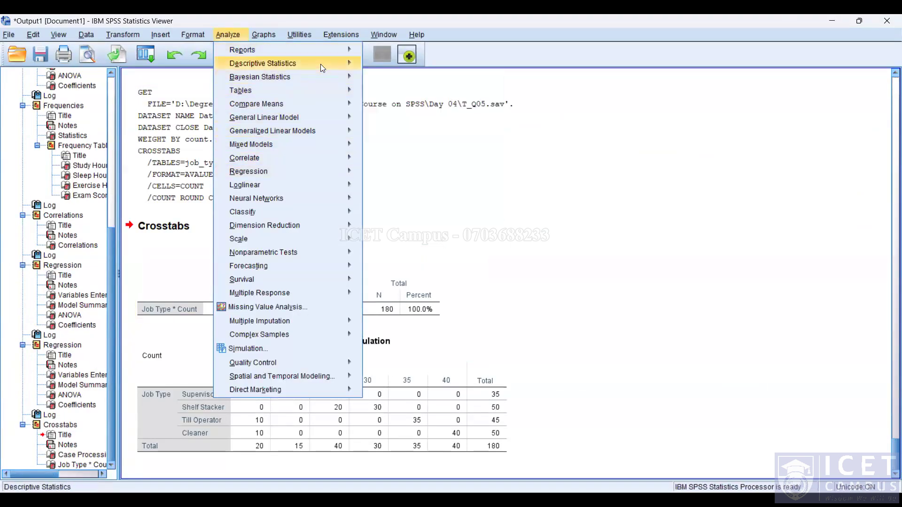
{"action": "mouse_move", "coordinate": [320, 64]}
{"action": "left_click", "coordinate": [409, 115]}
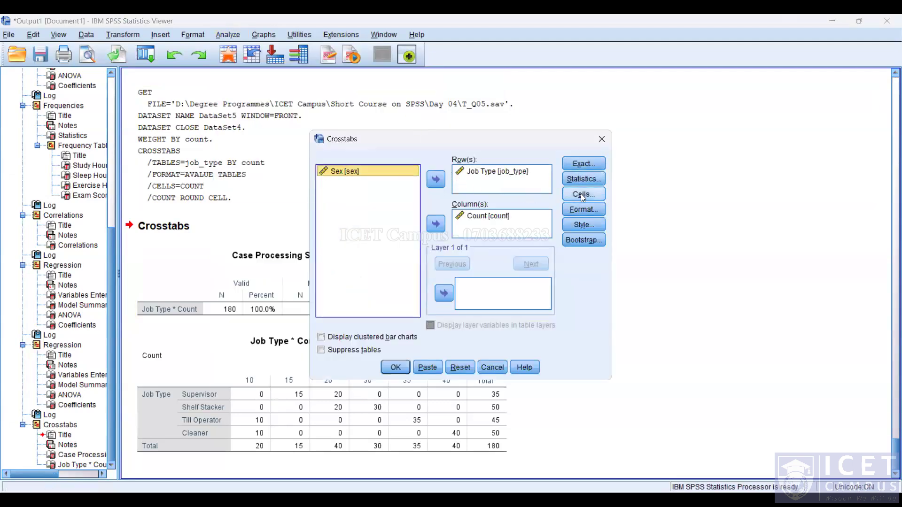
{"action": "left_click", "coordinate": [582, 194]}
{"action": "left_click", "coordinate": [369, 189]}
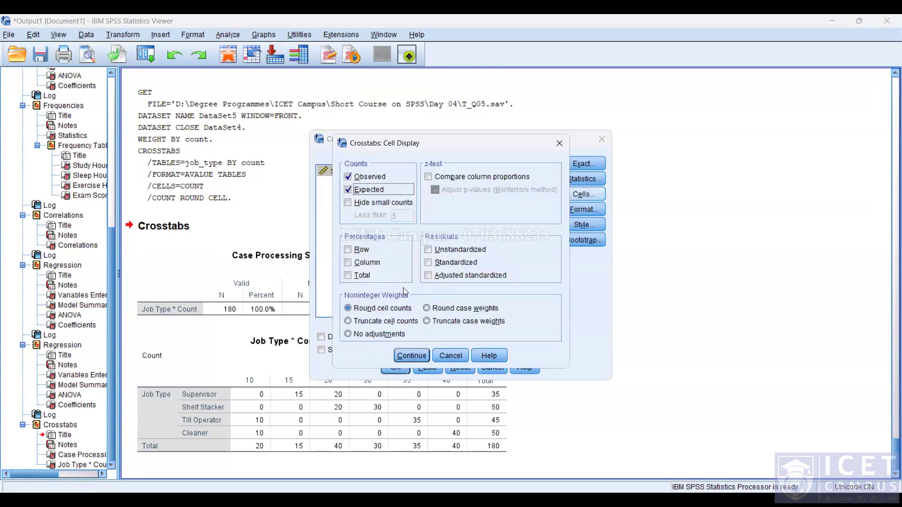
{"action": "left_click", "coordinate": [410, 356]}
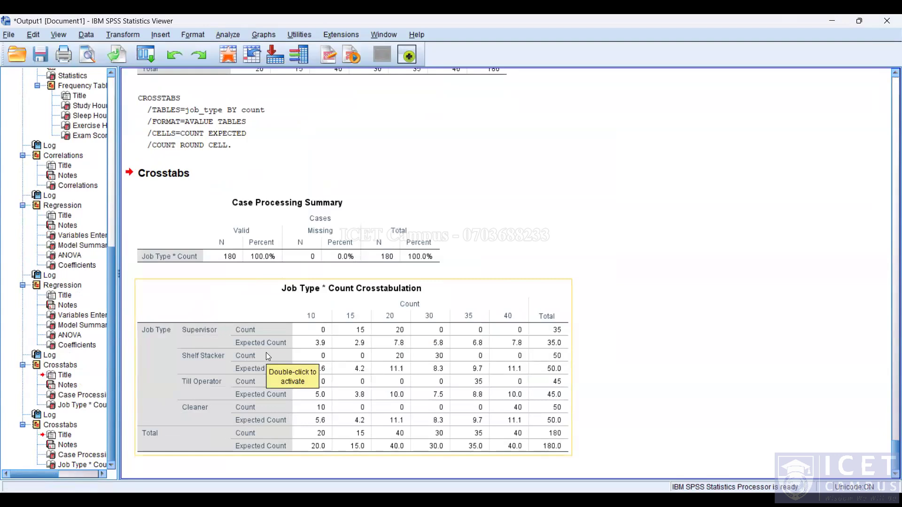
Switch to the worksheet PDF, read question 5's sub-questions and question 6 on wage attitudes, and return to the SPSS output
{"action": "key", "text": "alt+Tab"}
{"action": "scroll", "coordinate": [266, 352], "scroll_direction": "down", "scroll_amount": 2}
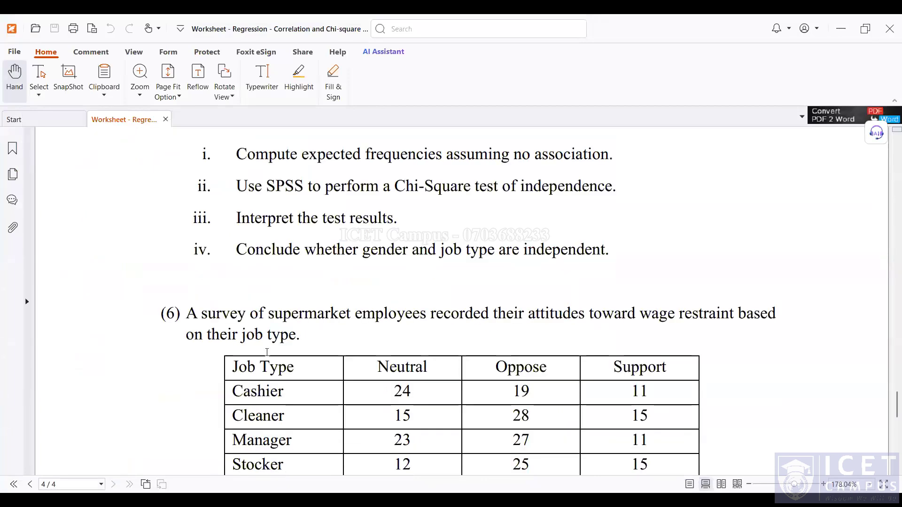
{"action": "scroll", "coordinate": [267, 352], "scroll_direction": "down", "scroll_amount": 6}
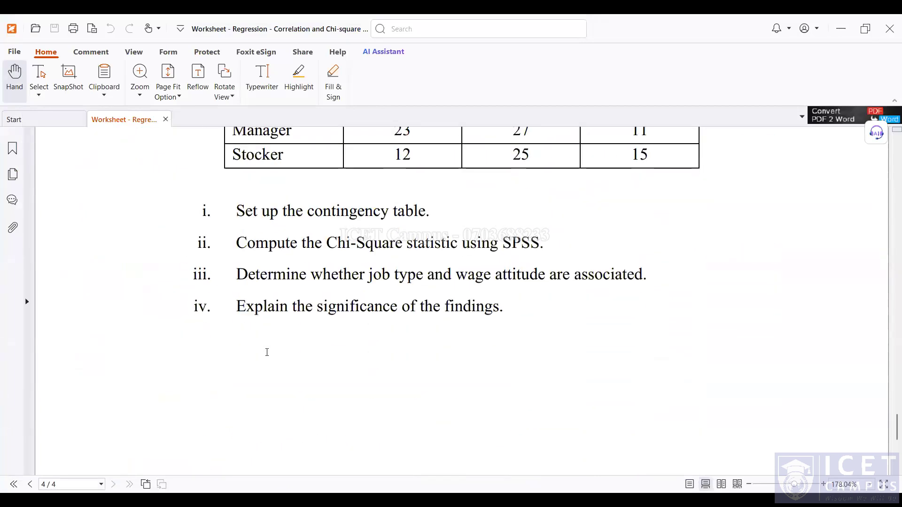
{"action": "scroll", "coordinate": [266, 352], "scroll_direction": "down", "scroll_amount": 3}
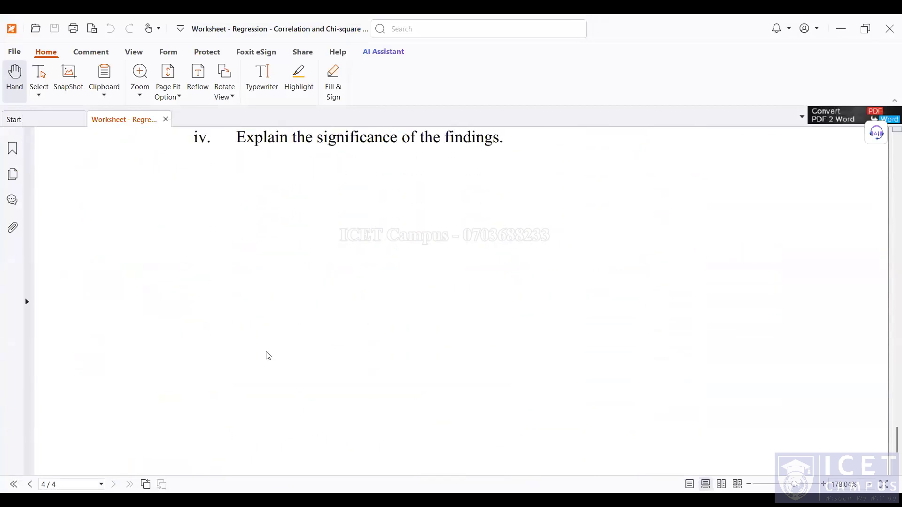
{"action": "key", "text": "alt+Tab"}
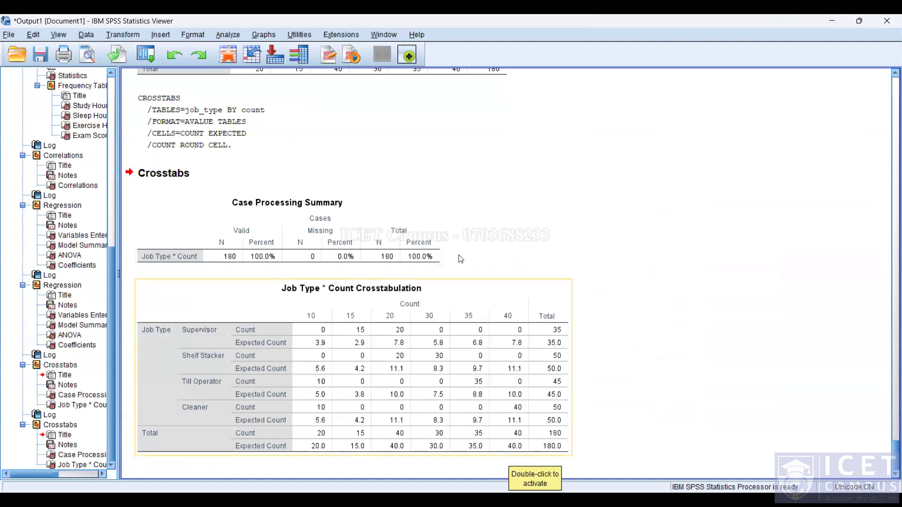
Add the Chi-square statistic to the Job Type by Count crosstab and run it again
{"action": "left_click", "coordinate": [224, 34]}
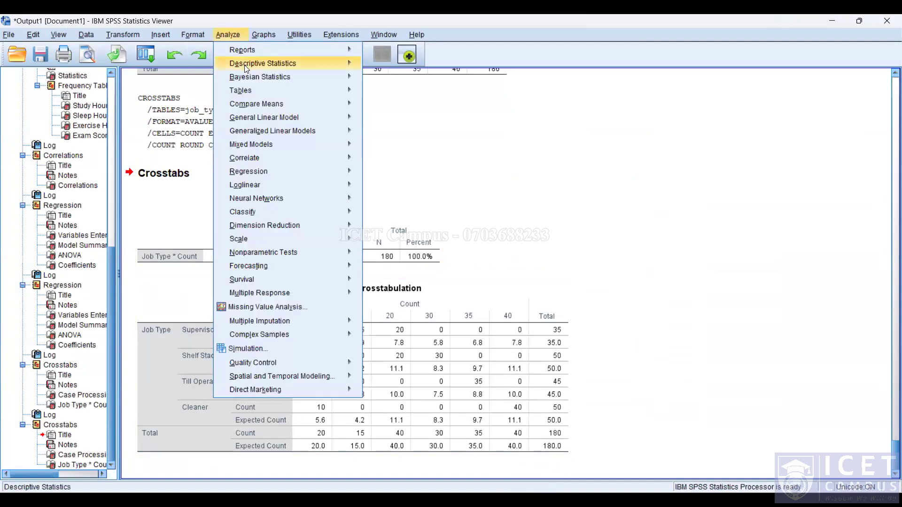
{"action": "mouse_move", "coordinate": [267, 102]}
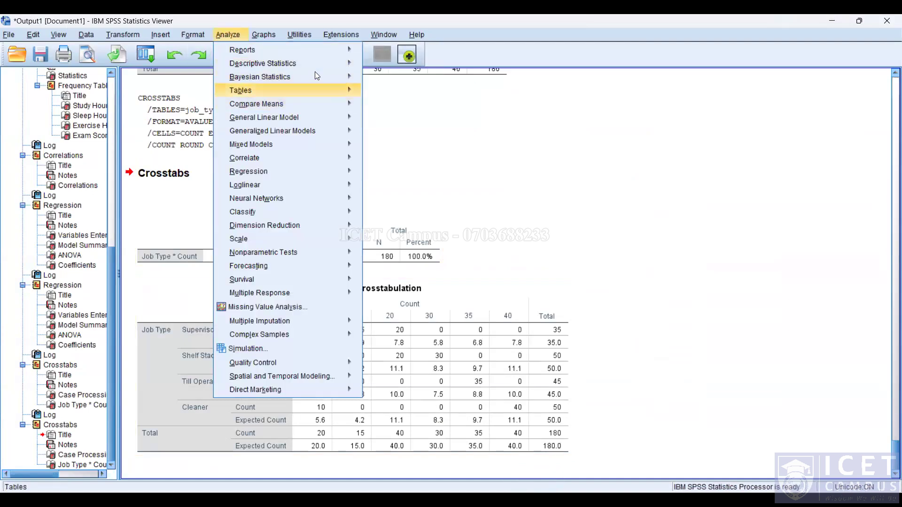
{"action": "mouse_move", "coordinate": [319, 65]}
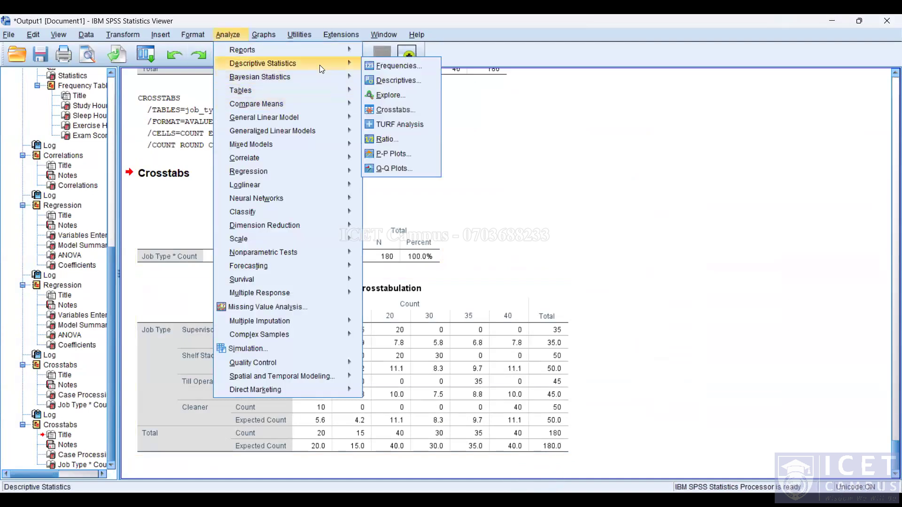
{"action": "left_click", "coordinate": [404, 109]}
{"action": "left_click", "coordinate": [571, 181]}
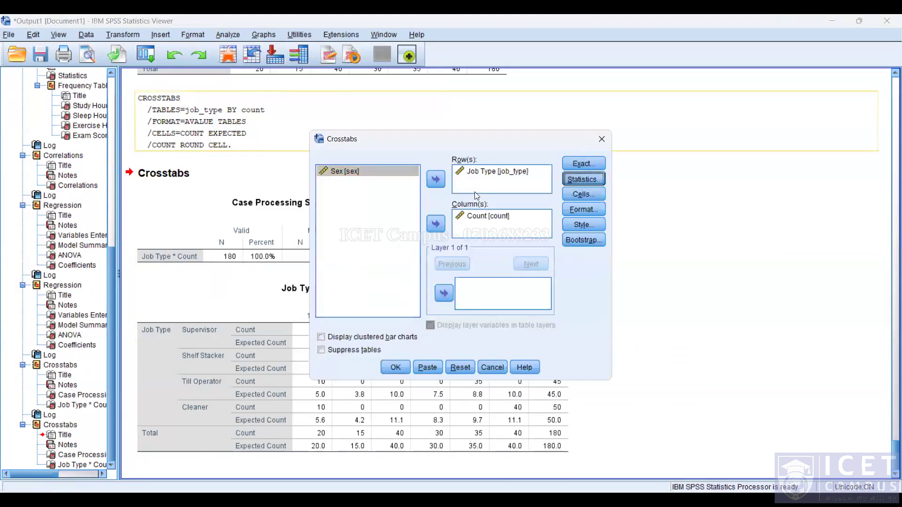
{"action": "left_click", "coordinate": [371, 178]}
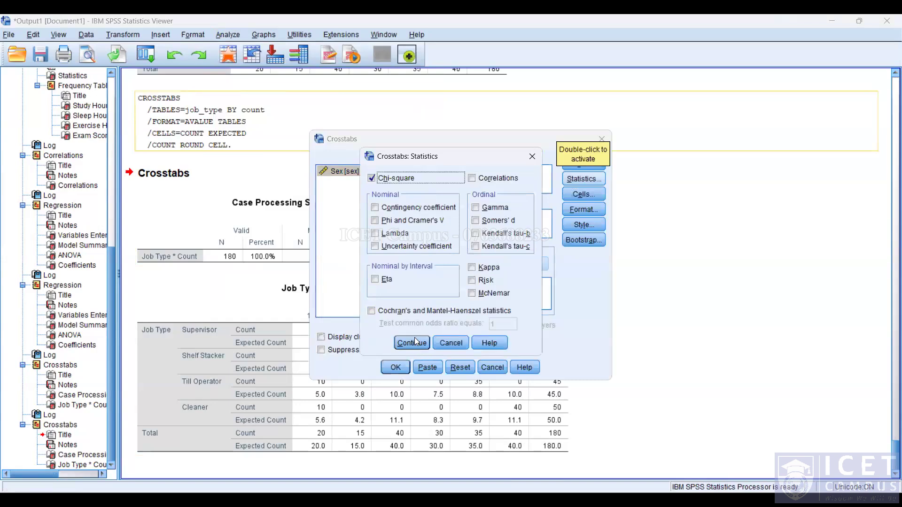
{"action": "left_click", "coordinate": [414, 342]}
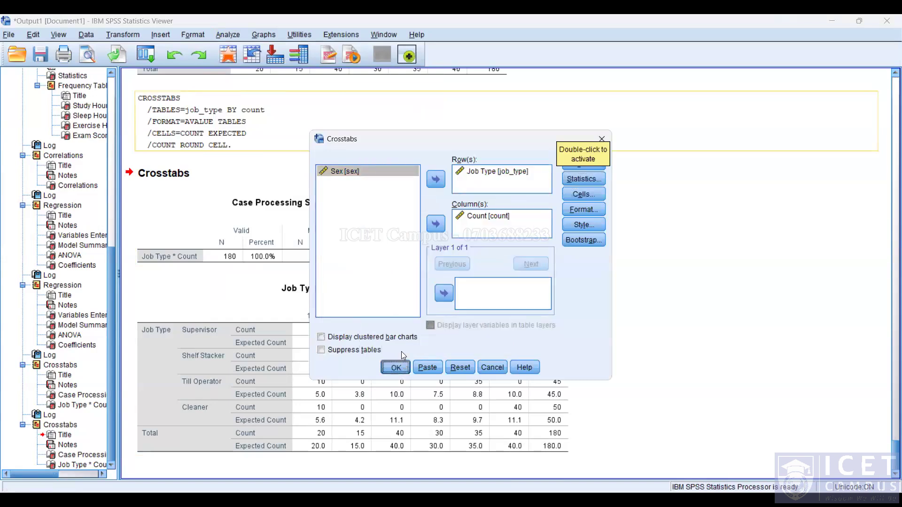
{"action": "left_click", "coordinate": [384, 366]}
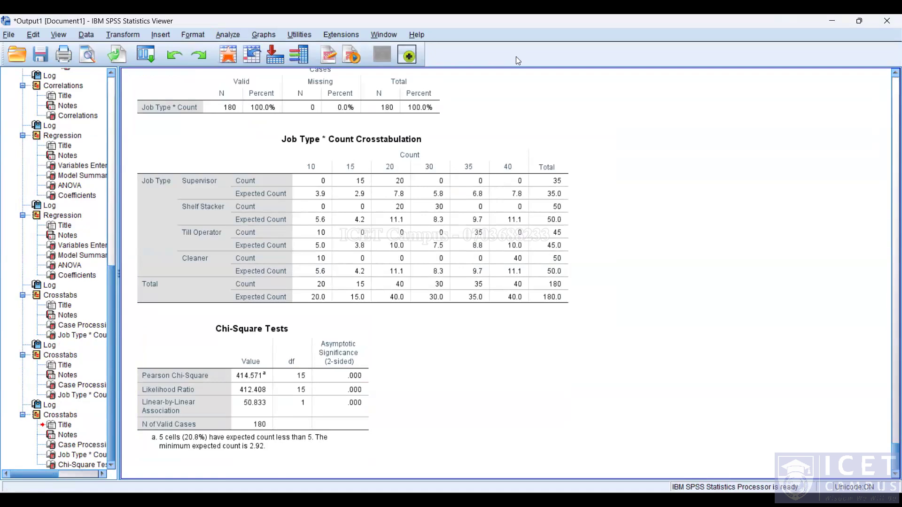
Switch to the Session 05 presentation in PowerPoint and start the slide show from the Learning Outcomes slide
{"action": "key", "text": "alt+Tab"}
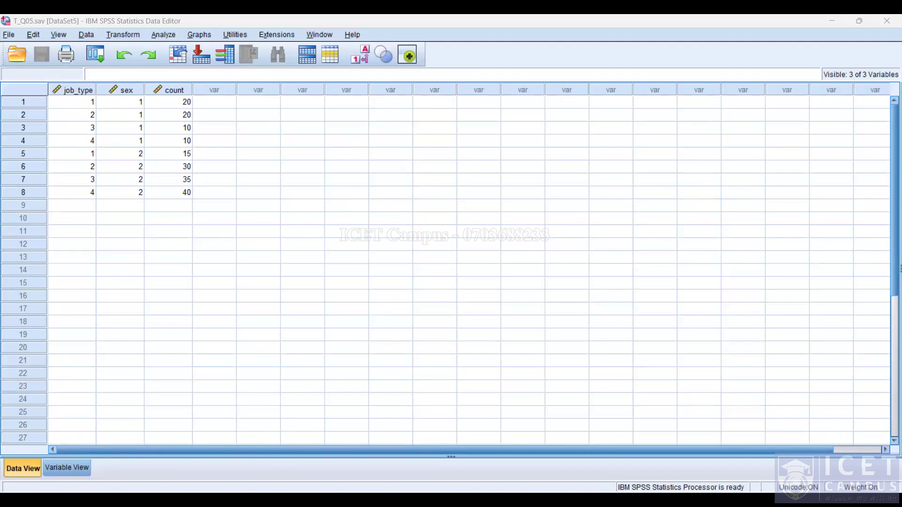
{"action": "key", "text": "alt+Tab"}
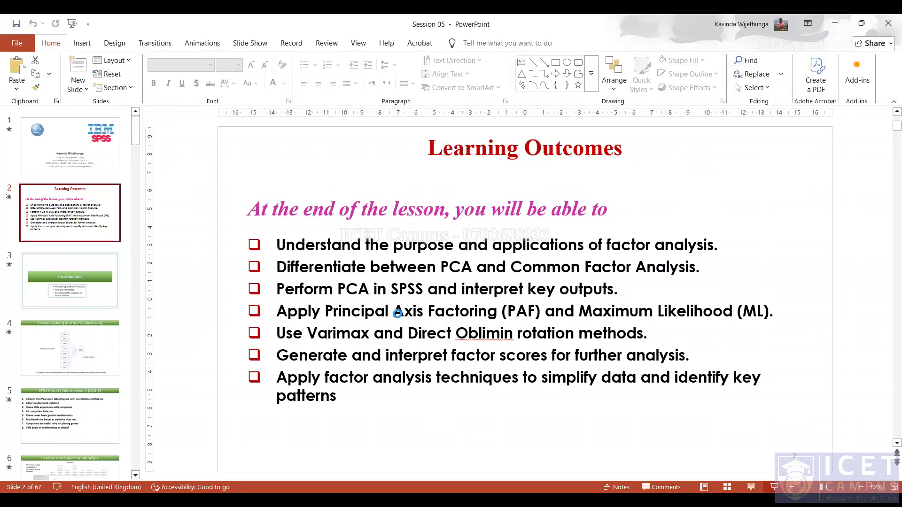
{"action": "key", "text": "shift+F5"}
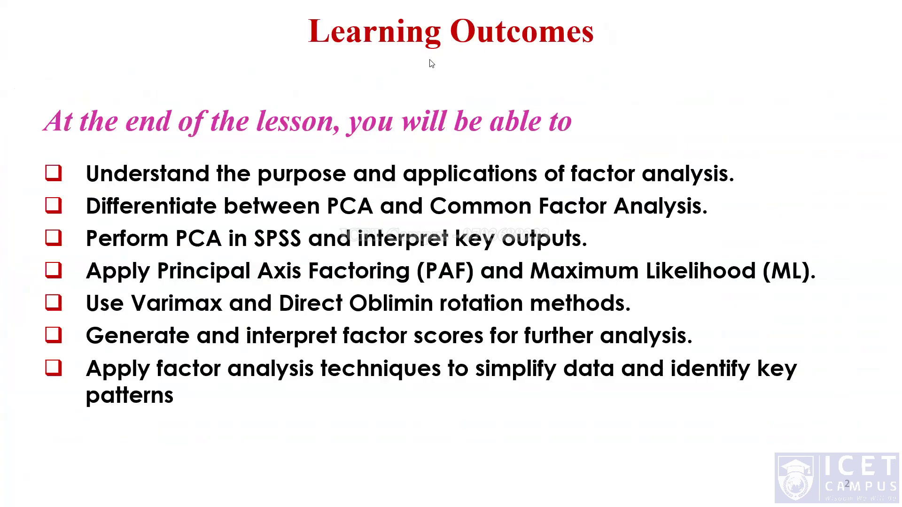
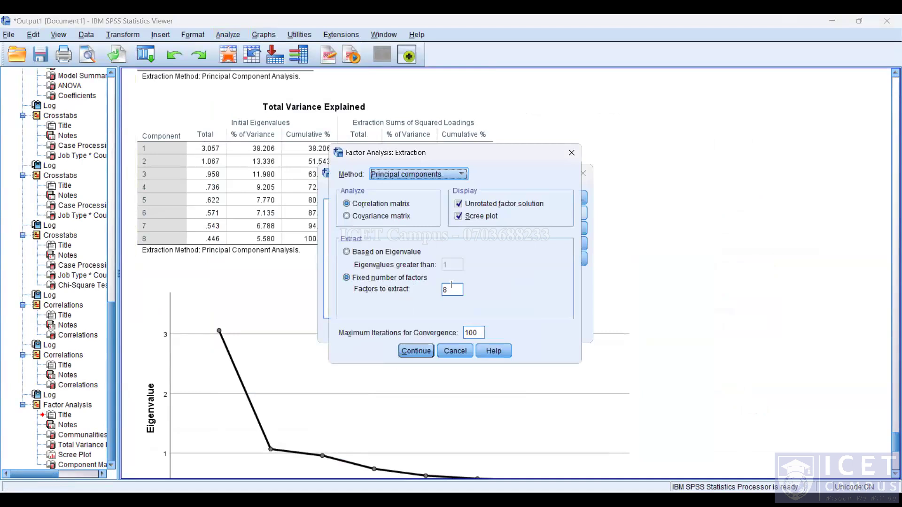
Set the factor extraction to a fixed number of 2 factors, keeping the scree plot, and run the factor analysis
{"action": "double_click", "coordinate": [451, 286]}
{"action": "type", "text": "2"}
{"action": "left_click", "coordinate": [477, 212]}
{"action": "left_click", "coordinate": [476, 213]}
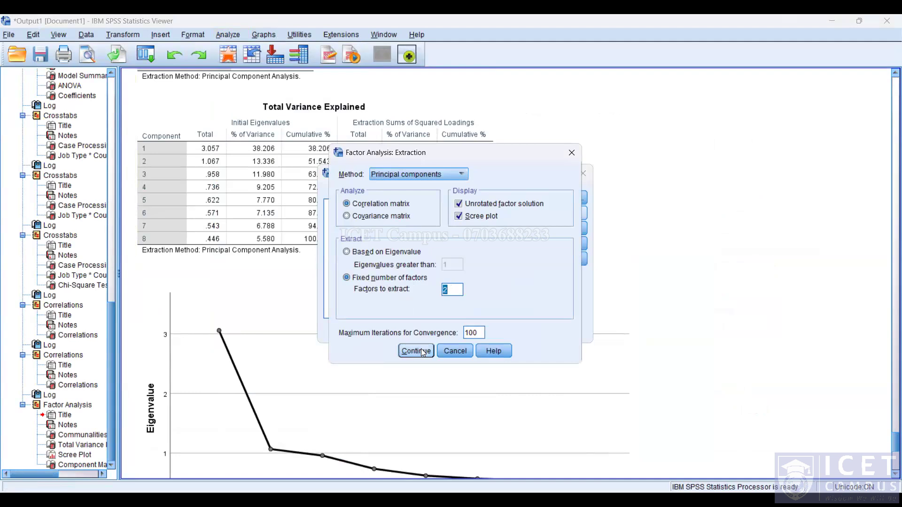
{"action": "key", "text": "Return"}
{"action": "key", "text": "Return"}
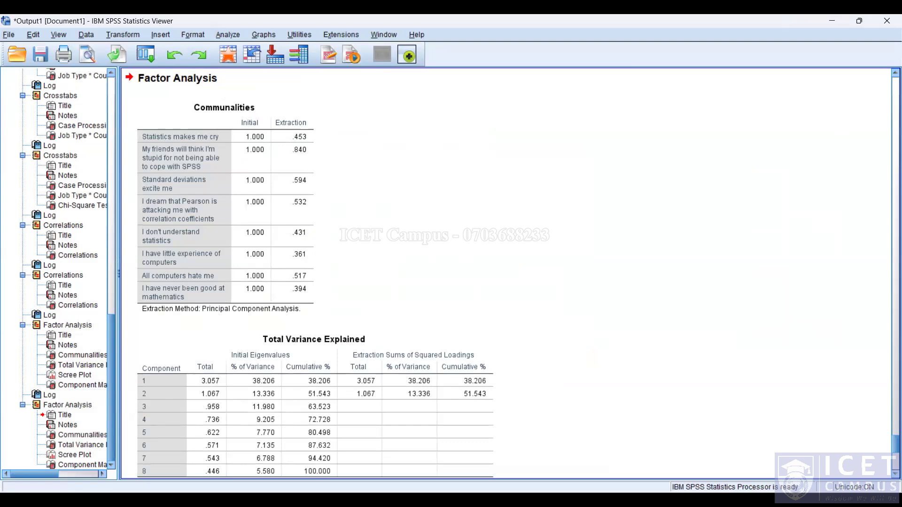
Examine the scree plot, the eight-component matrix and the Total Variance Explained table in the factor analysis output
{"action": "scroll", "coordinate": [506, 356], "scroll_direction": "down", "scroll_amount": 10}
{"action": "scroll", "coordinate": [506, 356], "scroll_direction": "up", "scroll_amount": 3}
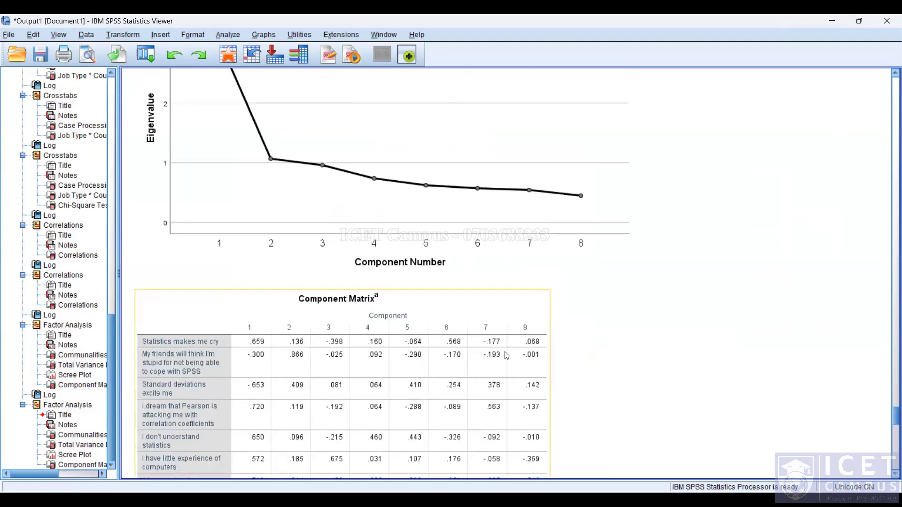
{"action": "scroll", "coordinate": [505, 355], "scroll_direction": "up", "scroll_amount": 10}
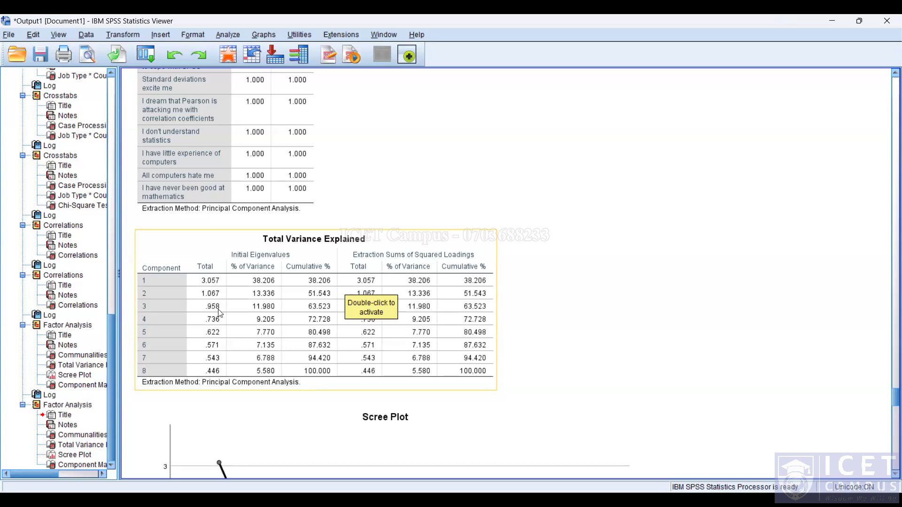
Compare the eight-component matrix with the two-component solution's Component Matrix, Communalities and Total Variance Explained tables
{"action": "scroll", "coordinate": [360, 371], "scroll_direction": "down", "scroll_amount": 9}
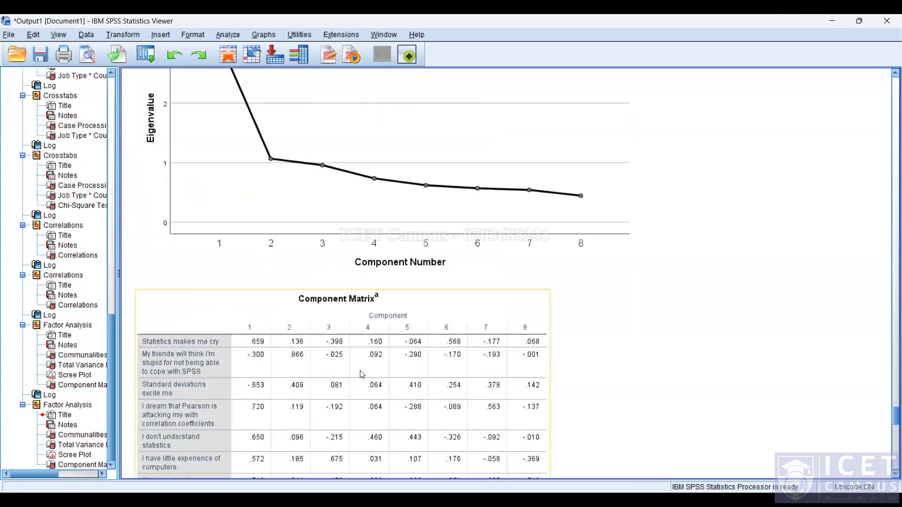
{"action": "scroll", "coordinate": [361, 374], "scroll_direction": "down", "scroll_amount": 3}
{"action": "scroll", "coordinate": [361, 374], "scroll_direction": "down", "scroll_amount": 20}
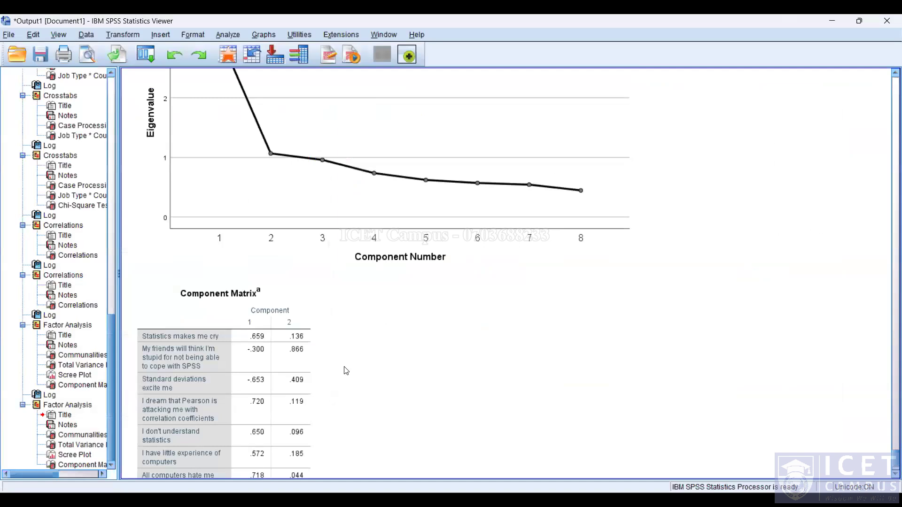
{"action": "scroll", "coordinate": [346, 370], "scroll_direction": "up", "scroll_amount": 10}
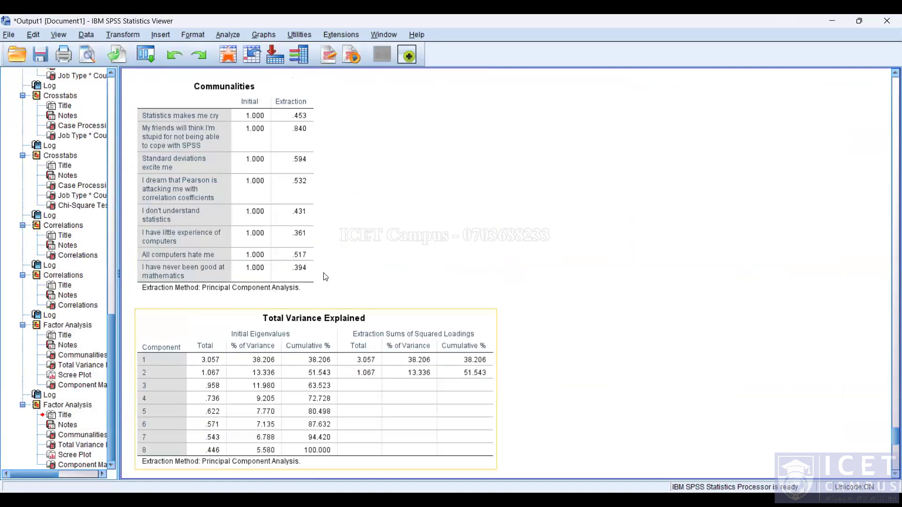
{"action": "left_click", "coordinate": [294, 156]}
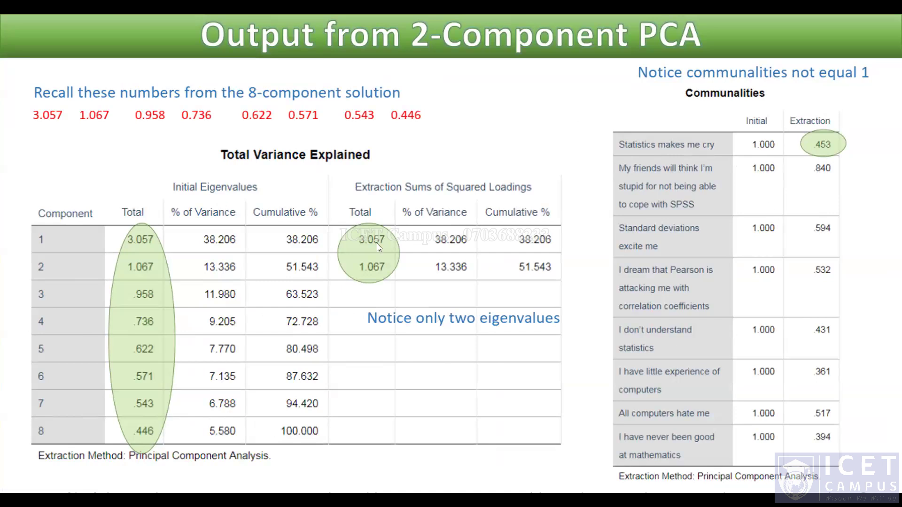
Review the Output from 2-Component PCA slide in the presentation and switch back to the SPSS Viewer
{"action": "left_click", "coordinate": [491, 175]}
{"action": "key", "text": "Left"}
{"action": "key", "text": "alt+Tab"}
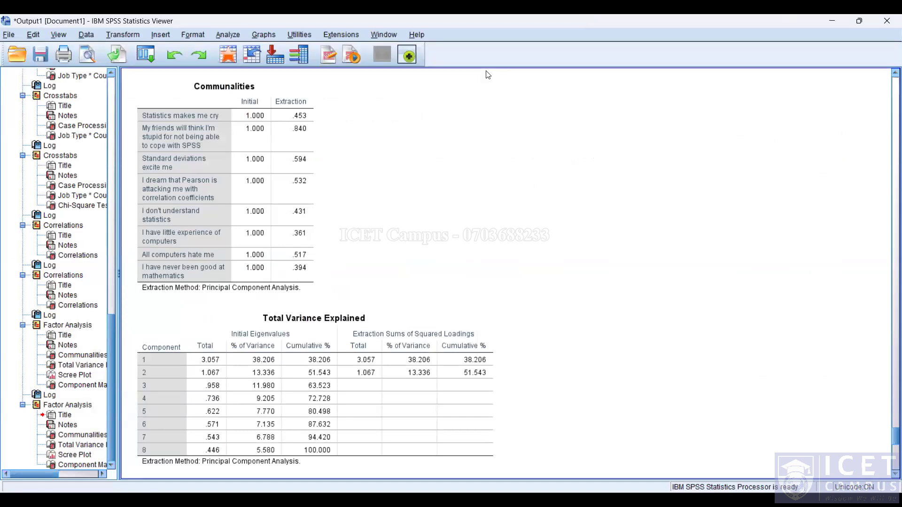
Examine the scree plot and the Component Matrix loadings of the two-component factor analysis
{"action": "scroll", "coordinate": [256, 259], "scroll_direction": "down", "scroll_amount": 8}
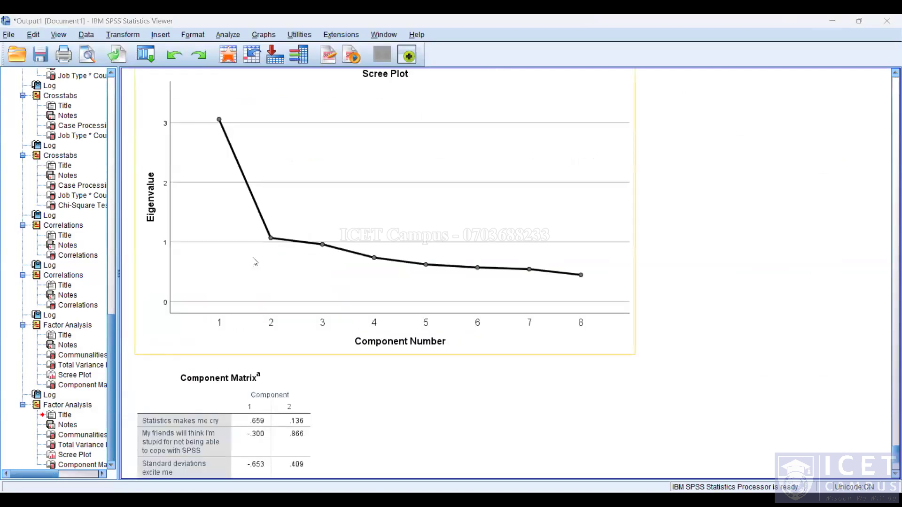
{"action": "scroll", "coordinate": [246, 235], "scroll_direction": "down", "scroll_amount": 3}
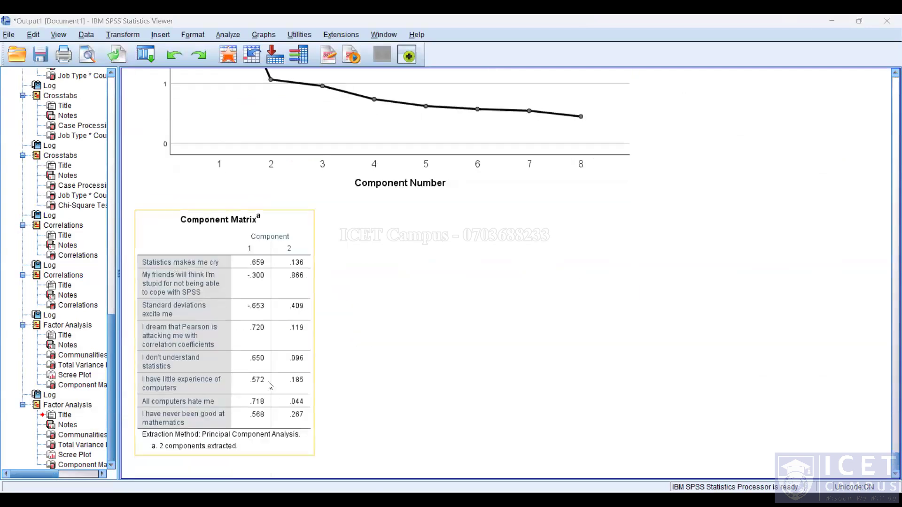
{"action": "scroll", "coordinate": [190, 223], "scroll_direction": "up", "scroll_amount": 5}
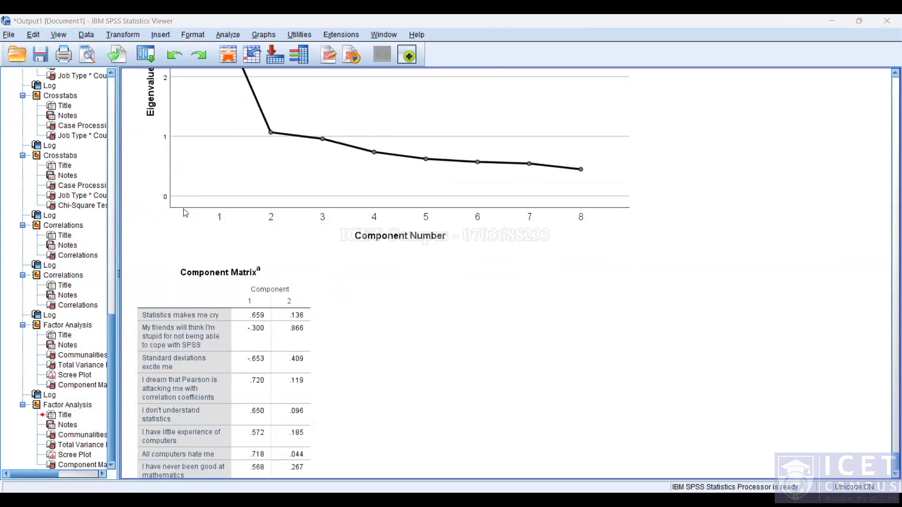
{"action": "scroll", "coordinate": [190, 232], "scroll_direction": "down", "scroll_amount": 5}
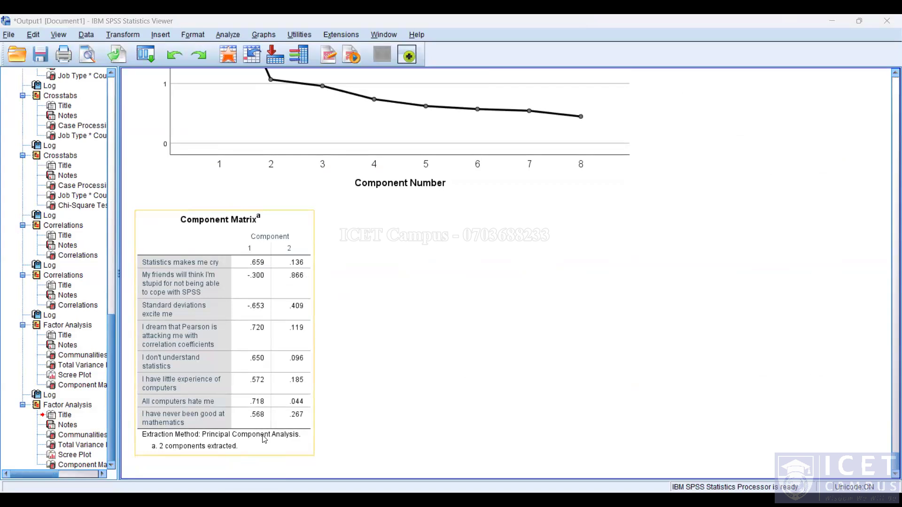
{"action": "left_click", "coordinate": [427, 444]}
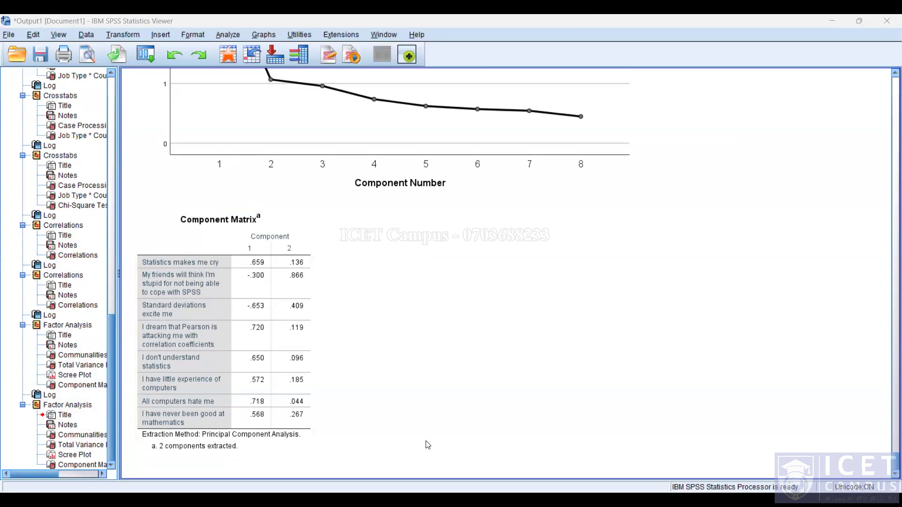